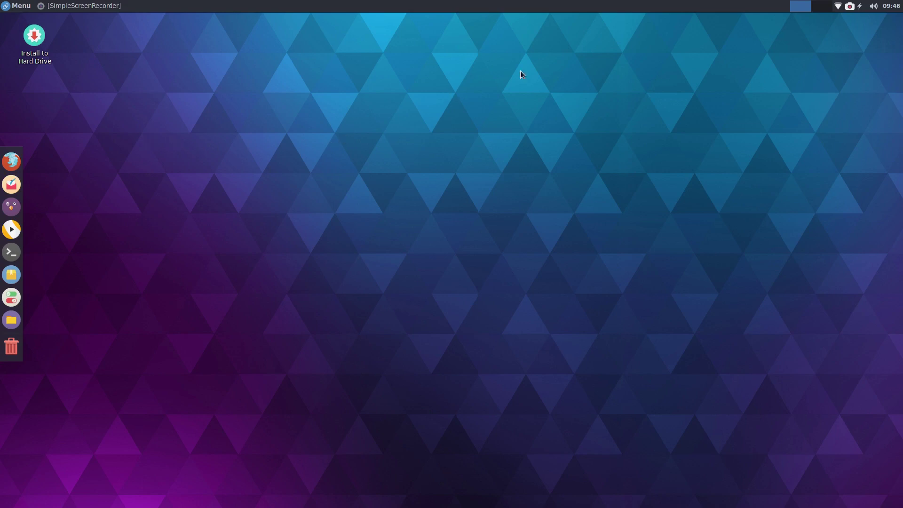
Step: Minimize SimpleScreenRecorder and launch Install to Hard Drive from the desktop
left_click(66, 7)
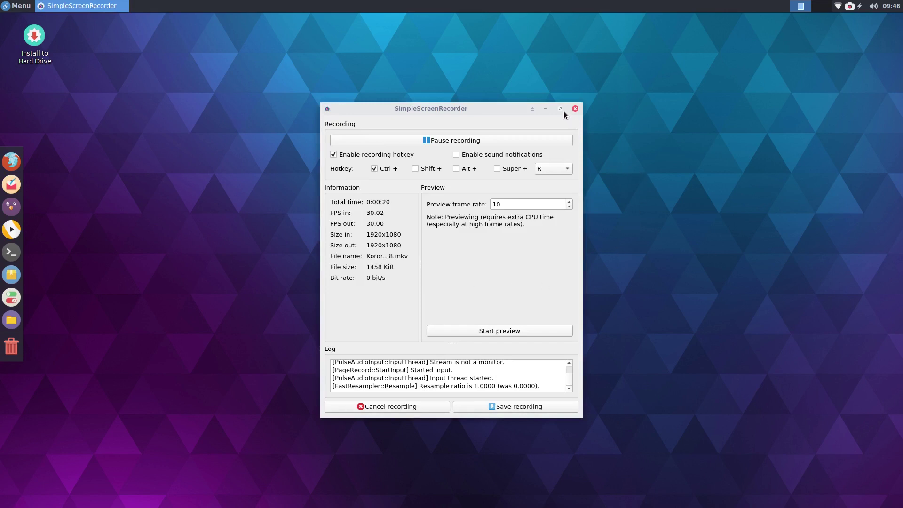
left_click(538, 110)
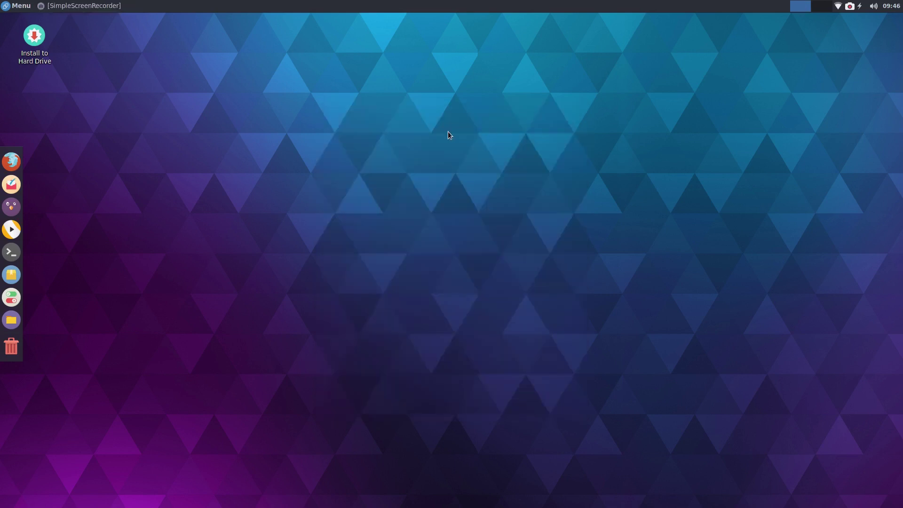
double_click(41, 39)
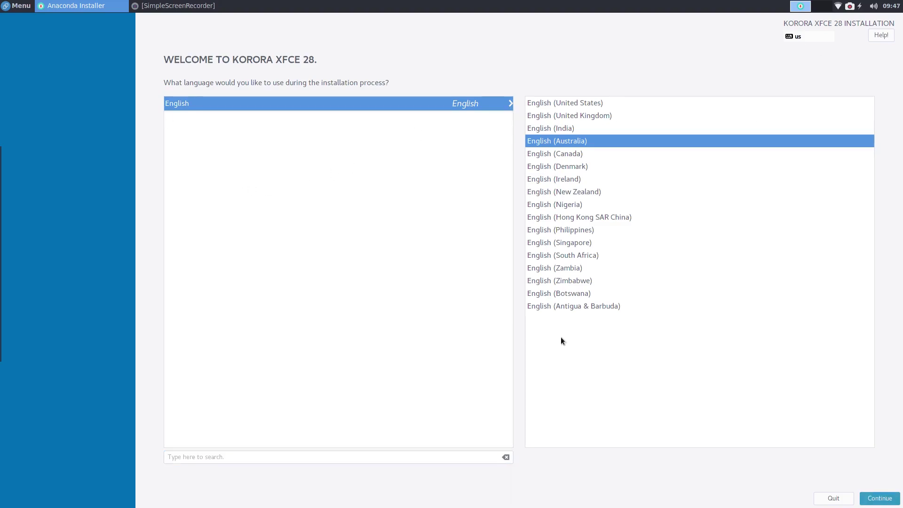
Step: Accept English (Australia) as the installation language and continue
left_click(852, 498)
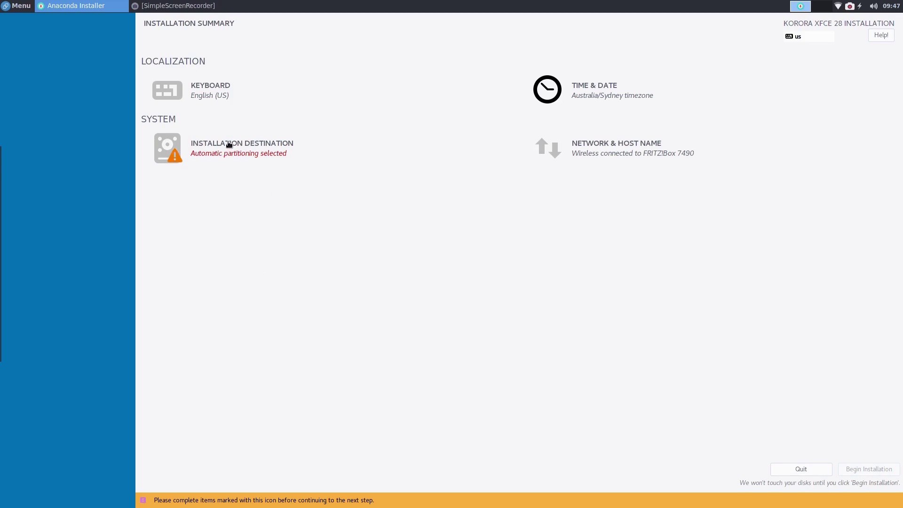
Step: In Installation Destination, try Custom and Advanced Custom storage, deselect the PLEXTOR disk, and open Add a disk
left_click(197, 146)
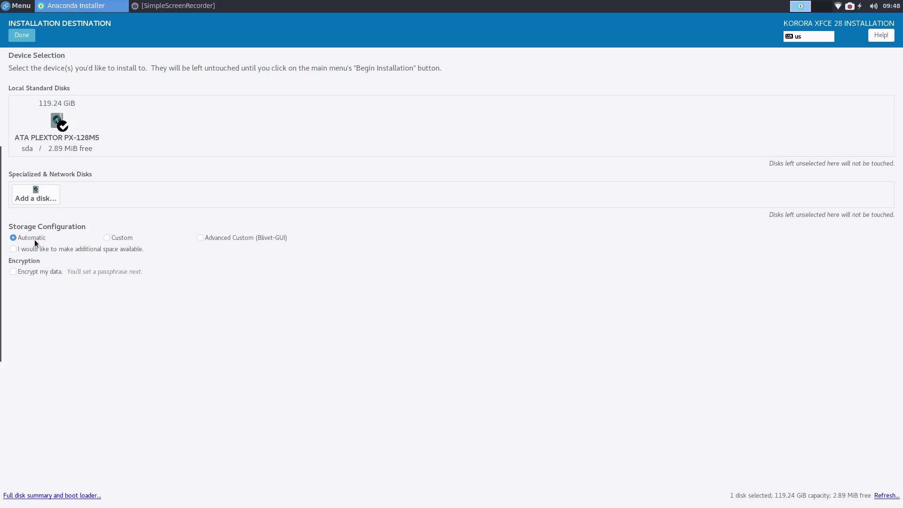
left_click(106, 237)
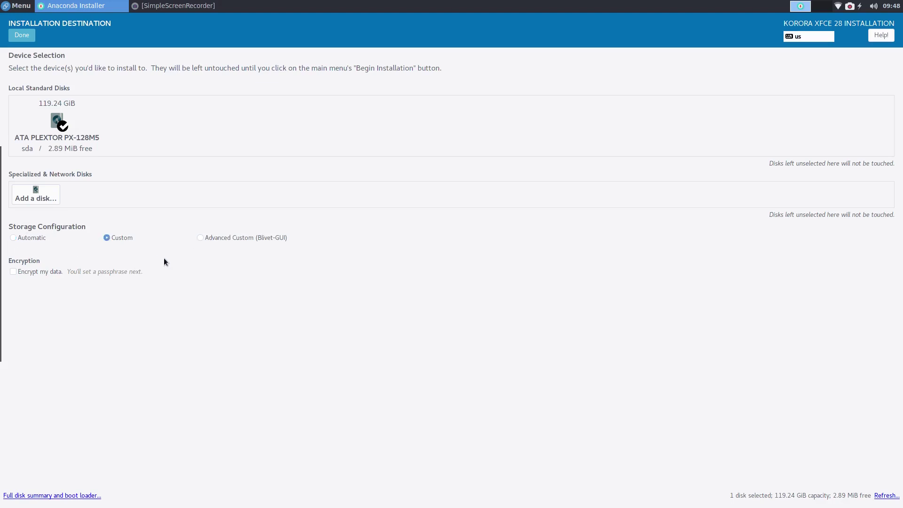
left_click(199, 238)
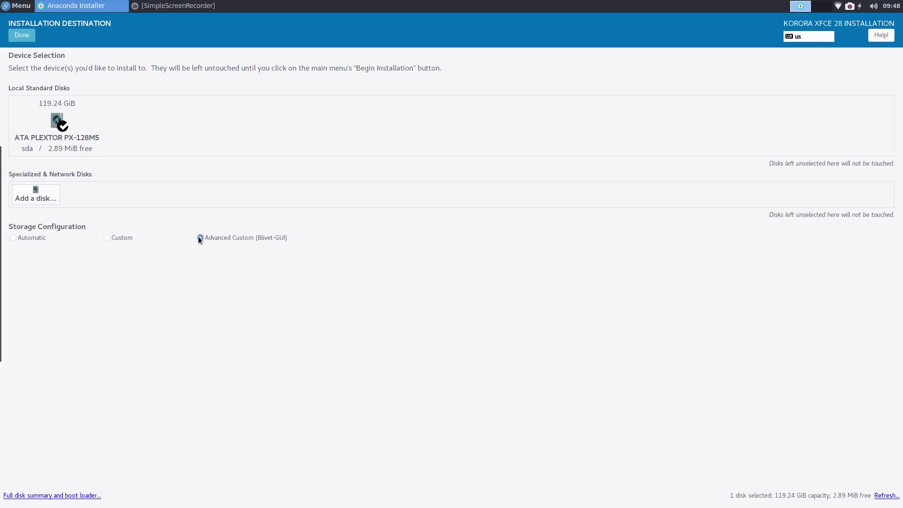
left_click(106, 238)
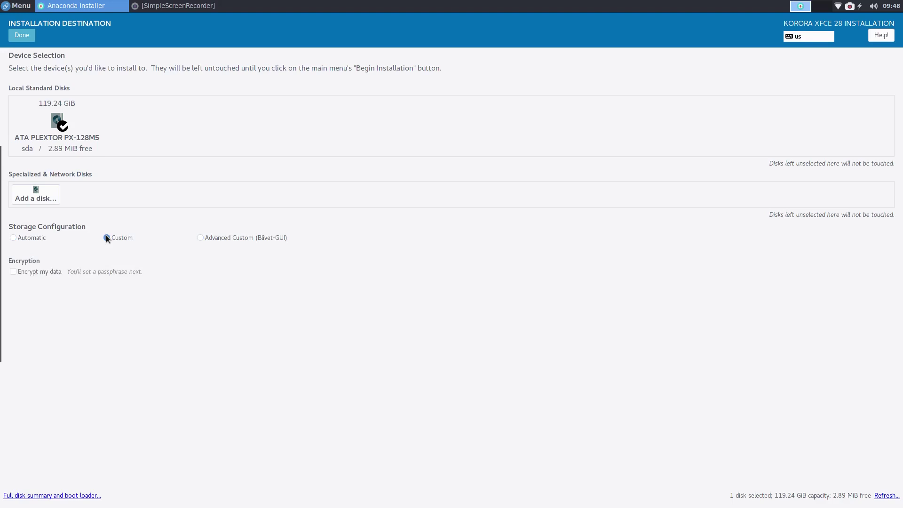
left_click(198, 238)
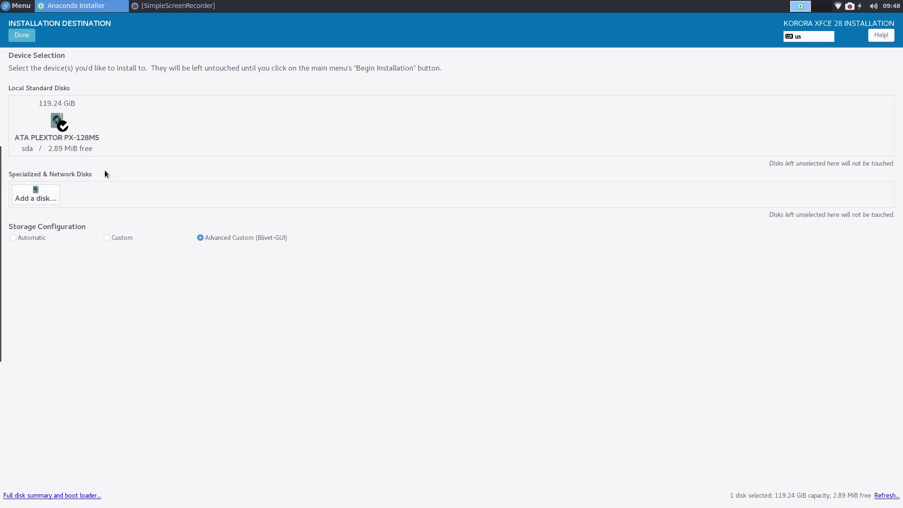
left_click(55, 122)
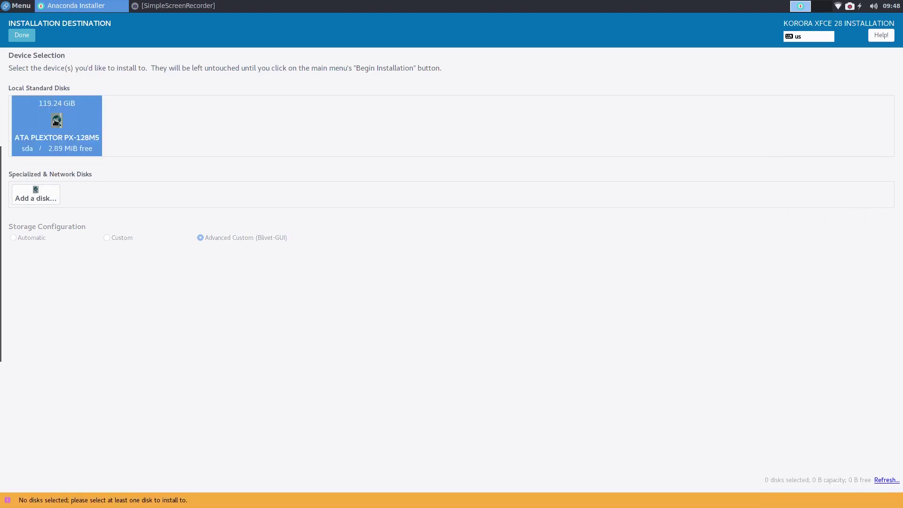
left_click(56, 200)
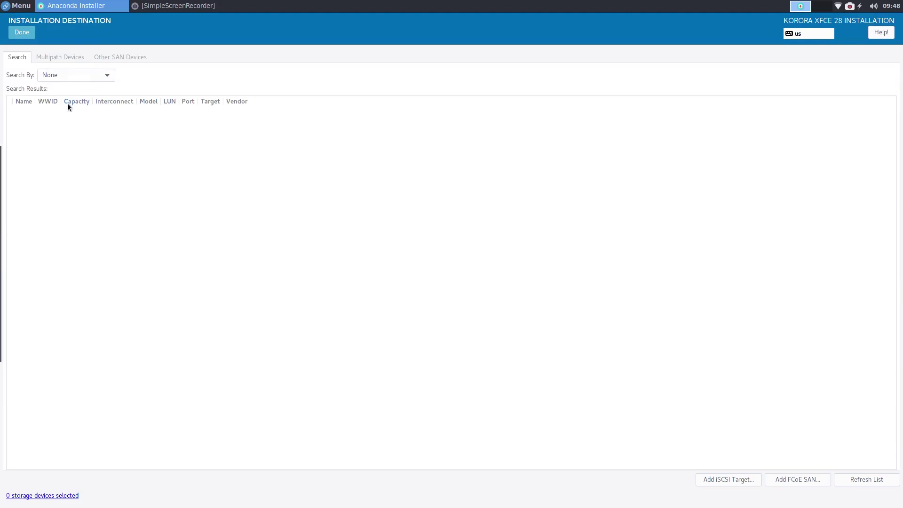
Step: Browse the Search By and Multipath Devices Filter By options, finding no extra disks, then return
left_click(104, 78)
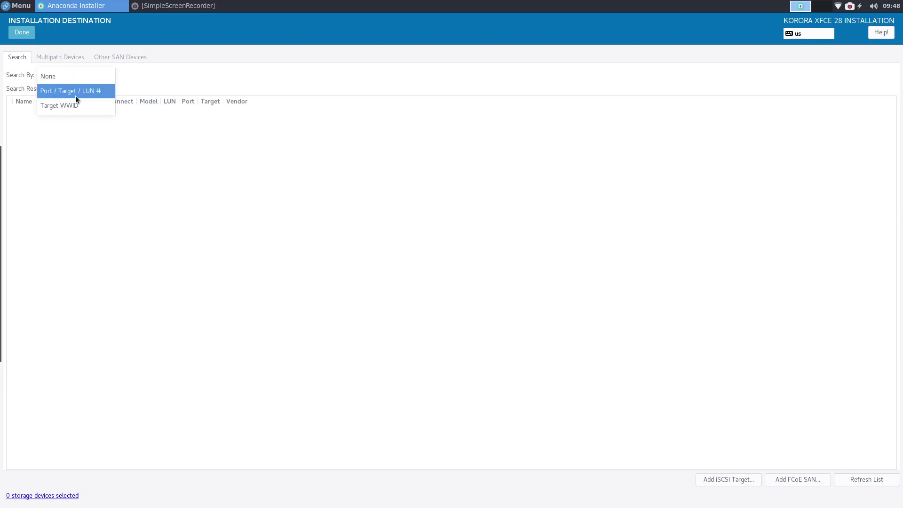
left_click(165, 84)
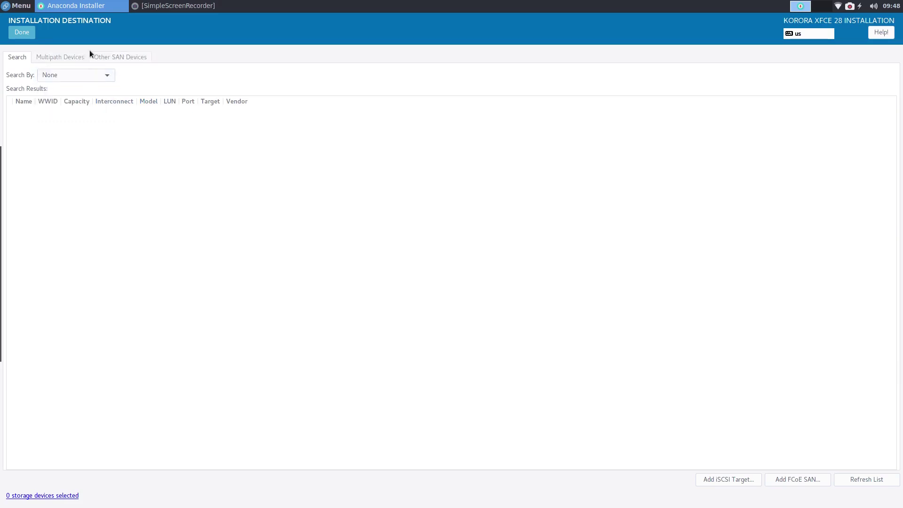
left_click(56, 57)
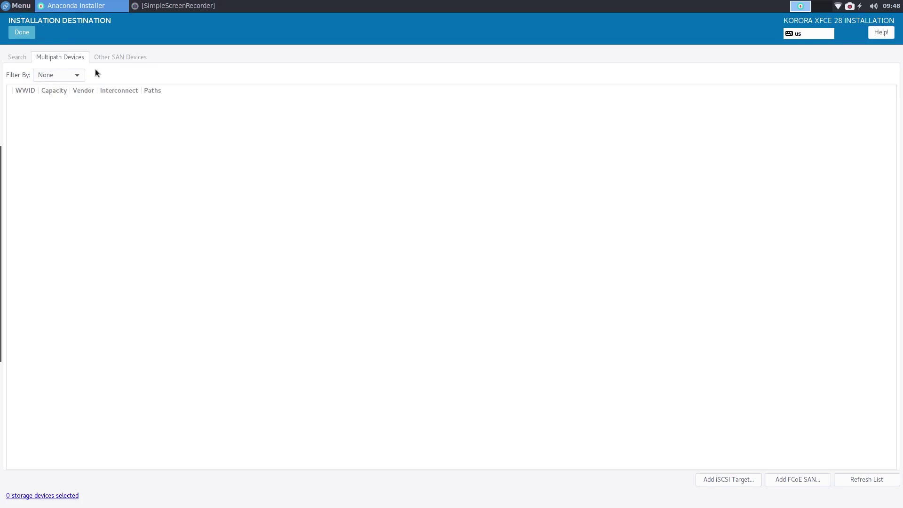
left_click(75, 76)
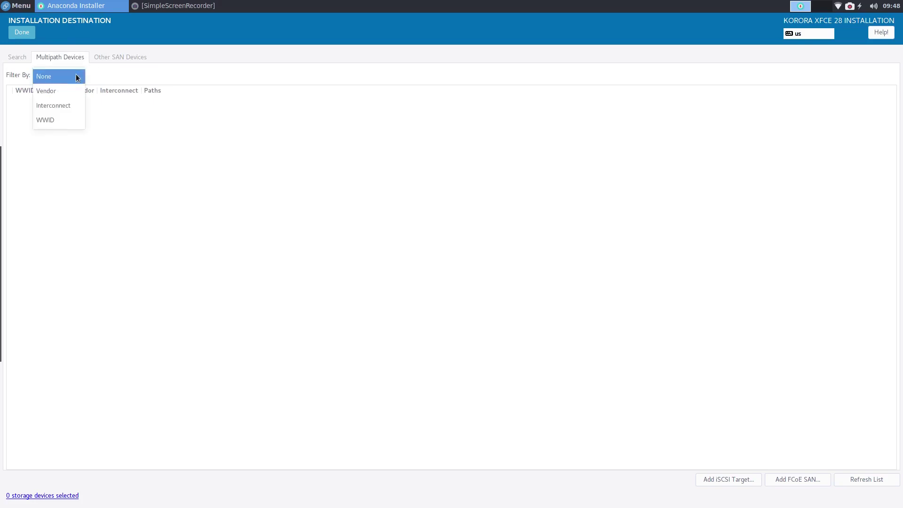
left_click(160, 68)
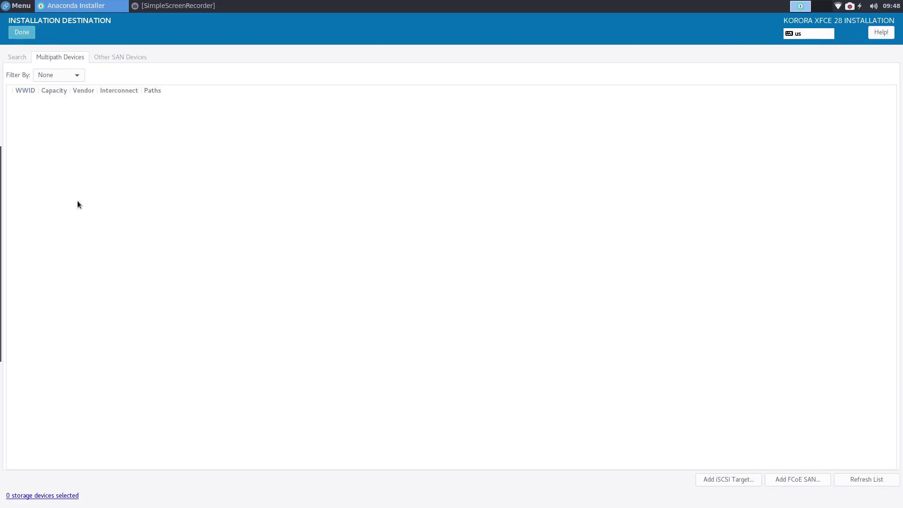
left_click(23, 37)
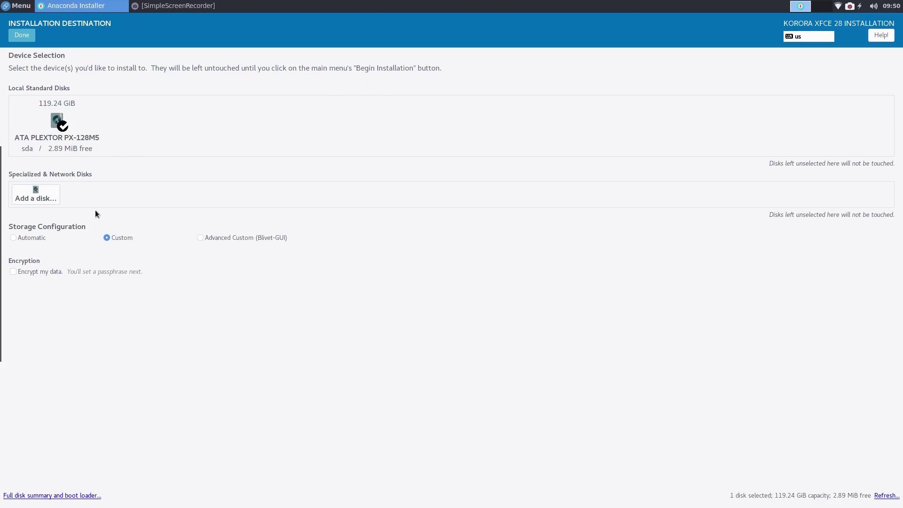
Step: Leave the 119.24 GiB PLEXTOR disk checked with Custom storage and go to Manual Partitioning
left_click(55, 119)
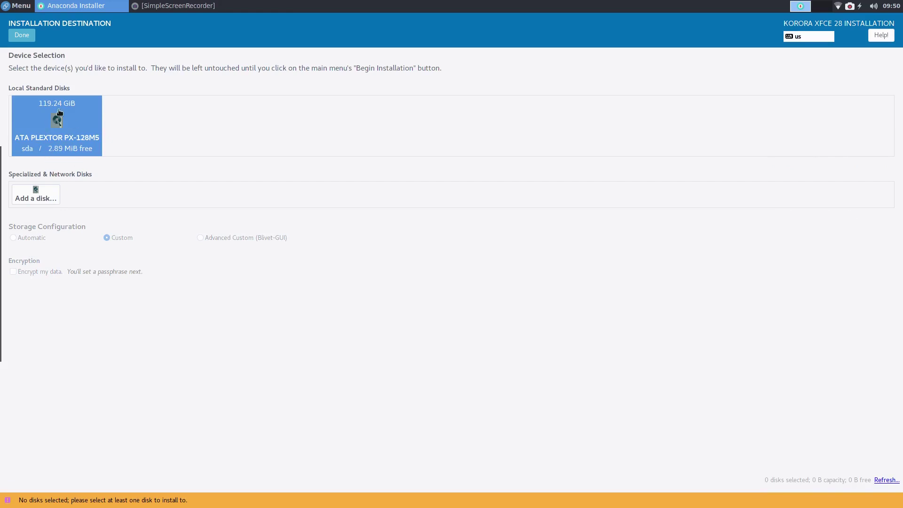
left_click(57, 122)
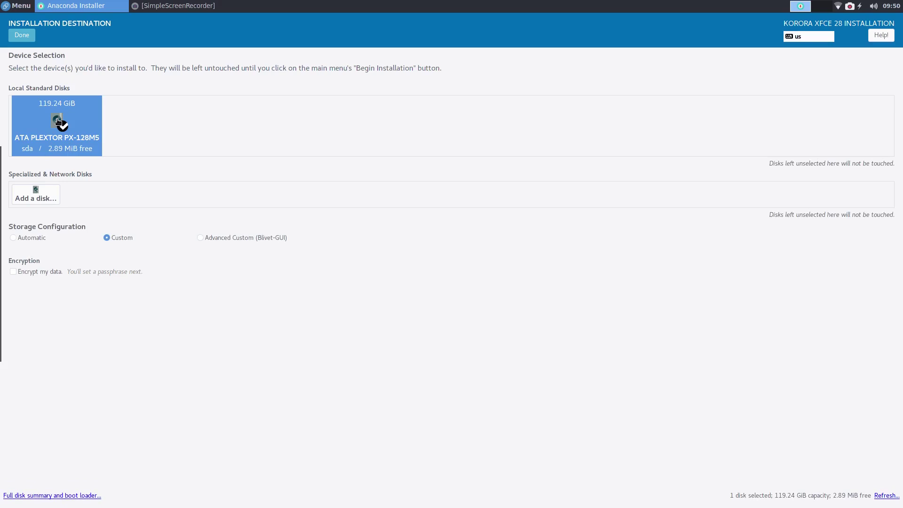
left_click(58, 122)
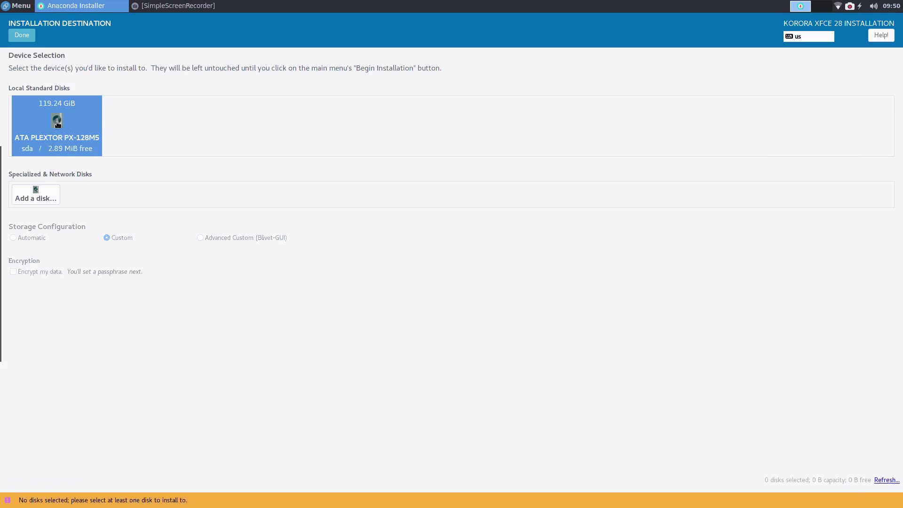
left_click(58, 124)
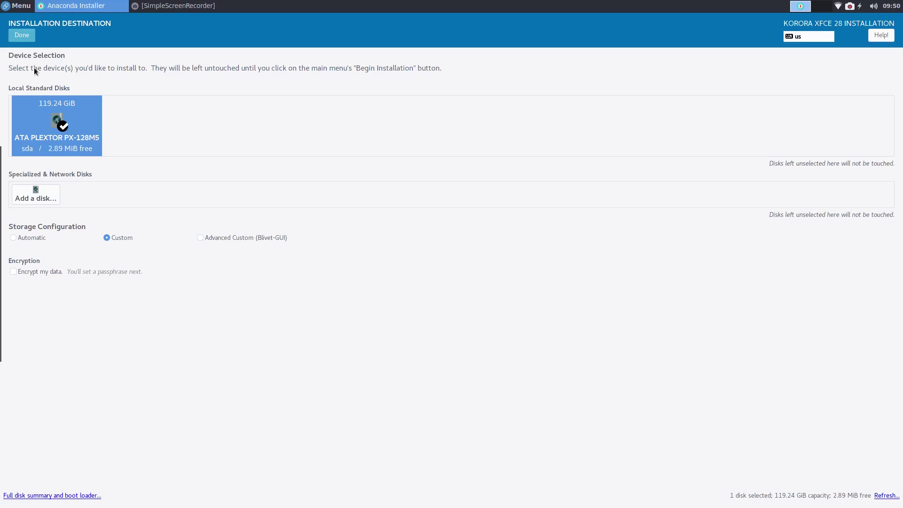
left_click(17, 35)
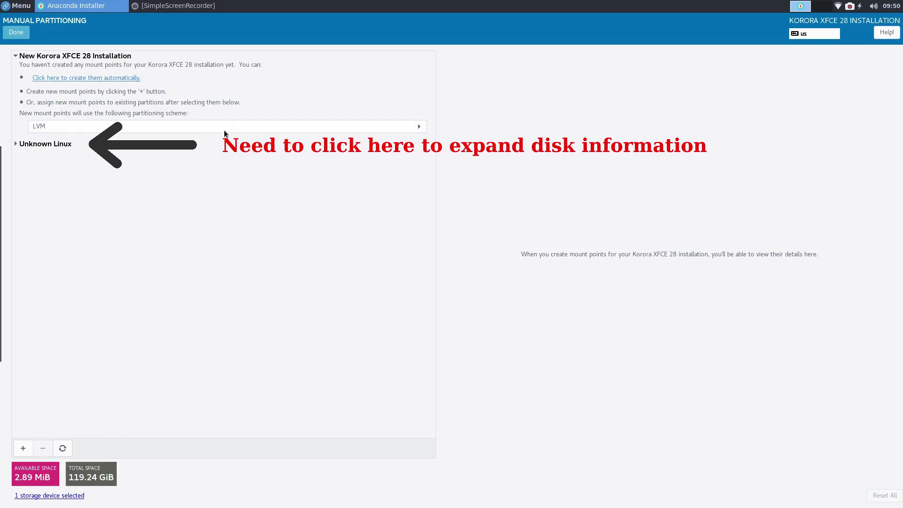
Step: Try accepting the empty layout, then expand Unknown Linux to list the existing partitions
left_click(19, 34)
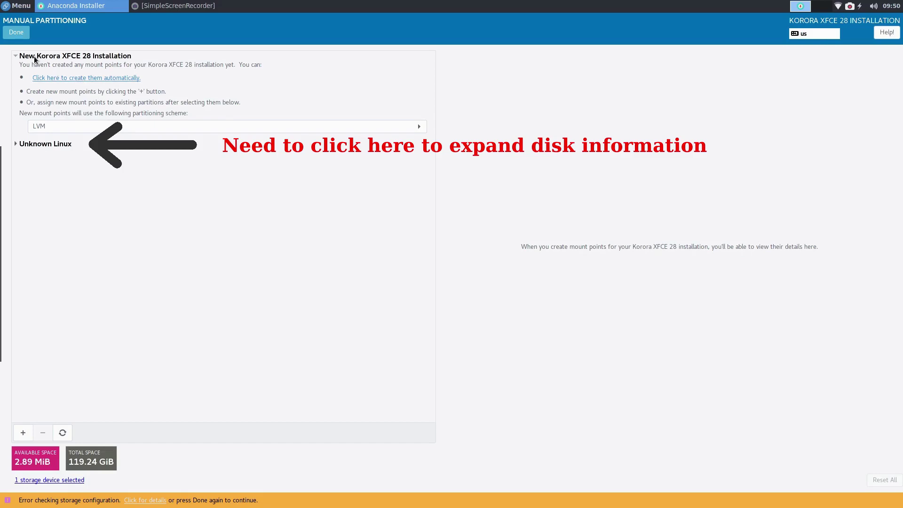
left_click(15, 145)
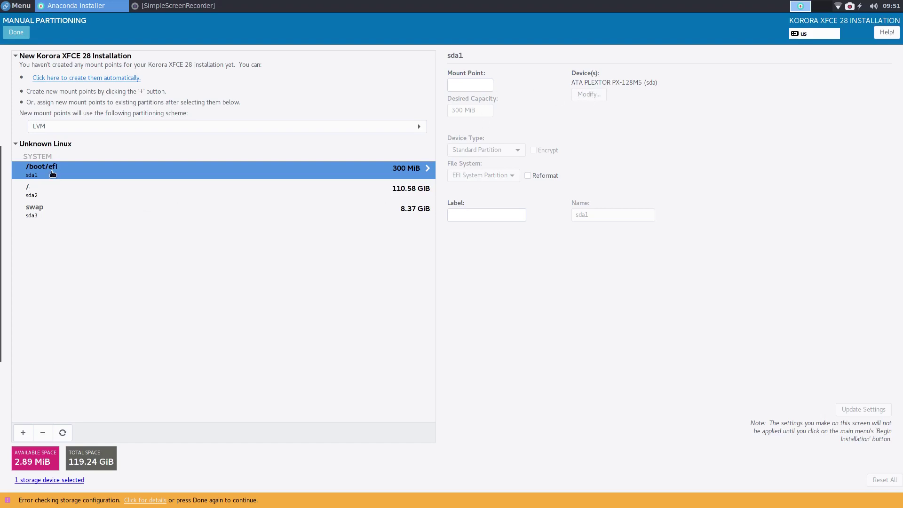
Step: Inspect the / (110.58 GiB), swap (8.37 GiB) and /boot/efi (300 MiB) partition details
left_click(37, 195)
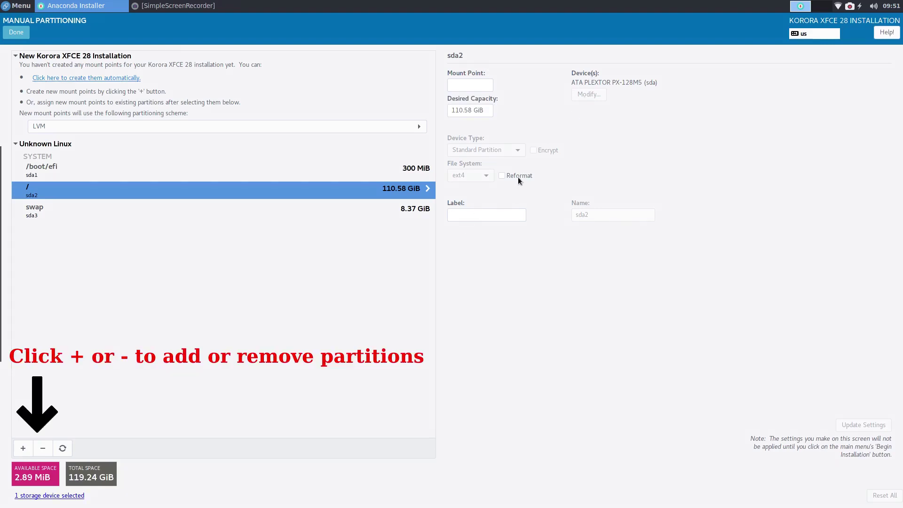
left_click(44, 218)
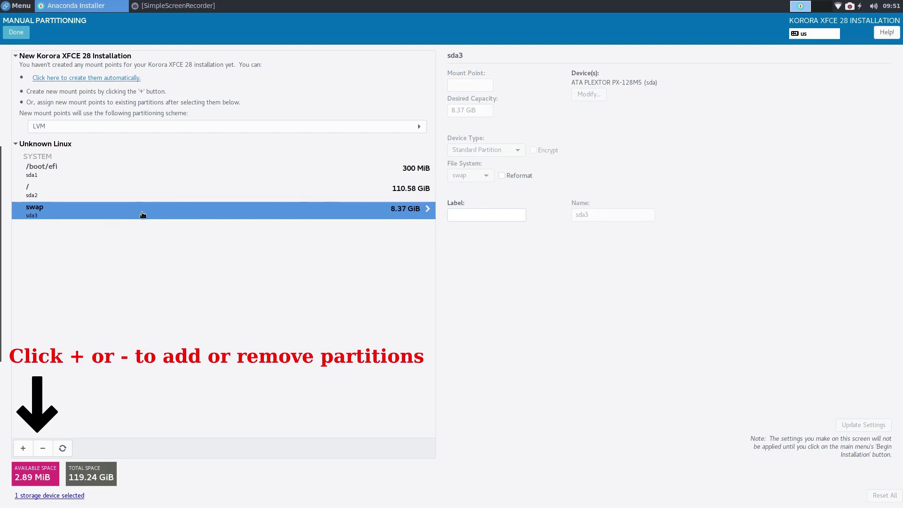
left_click(37, 170)
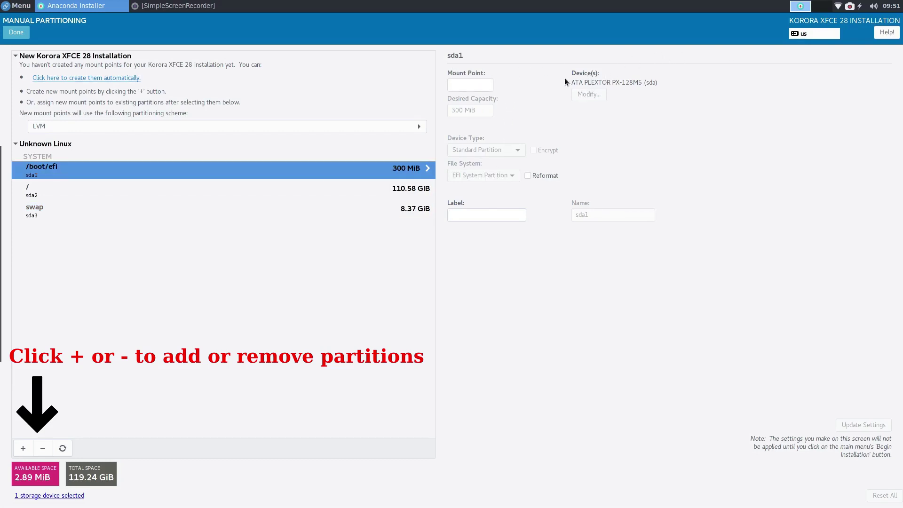
left_click(466, 82)
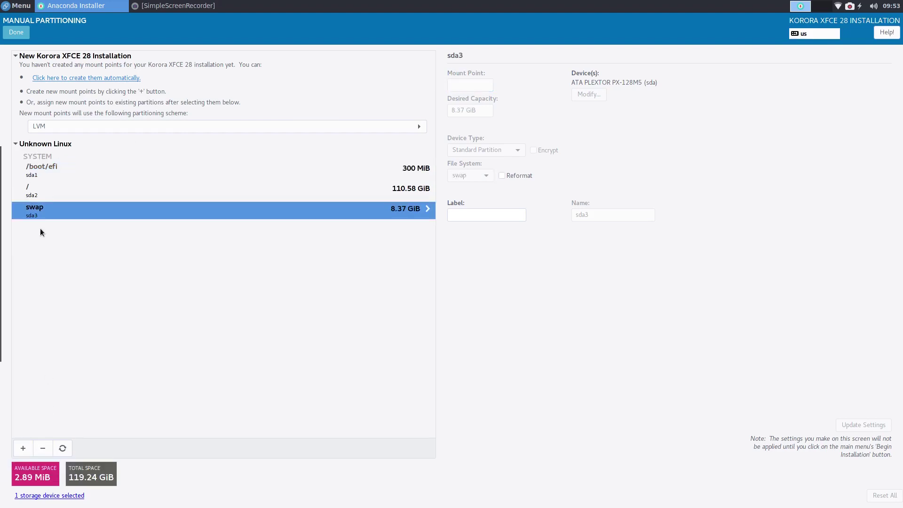
Step: Delete the old sda1 /boot/efi, sda3 swap and sda2 root partitions
left_click(48, 170)
left_click(42, 448)
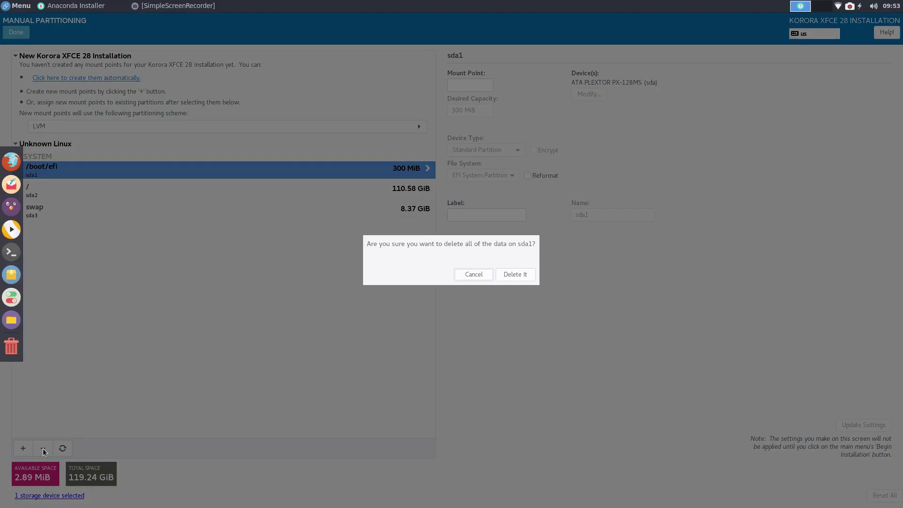
left_click(517, 275)
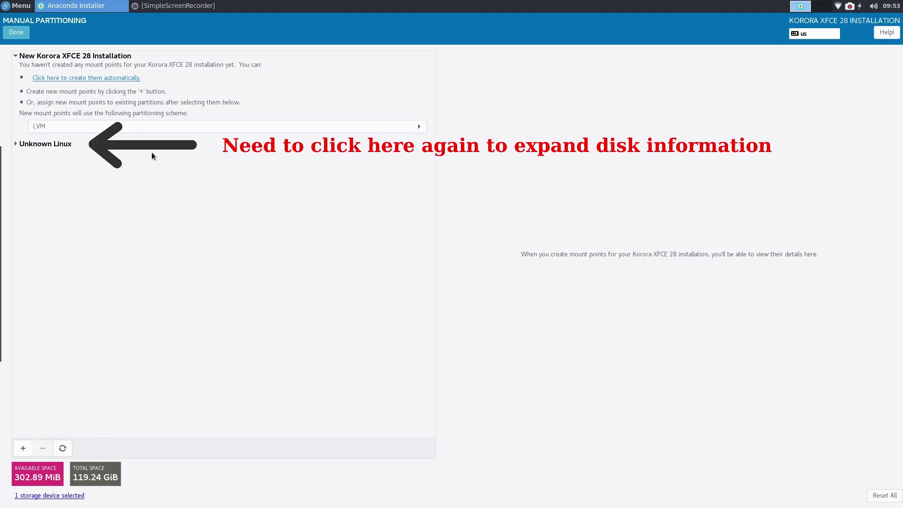
left_click(16, 144)
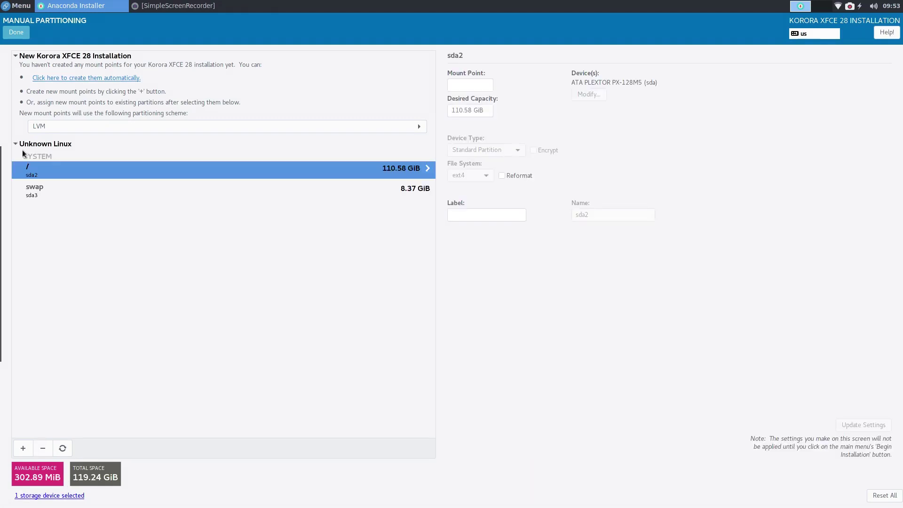
left_click(53, 192)
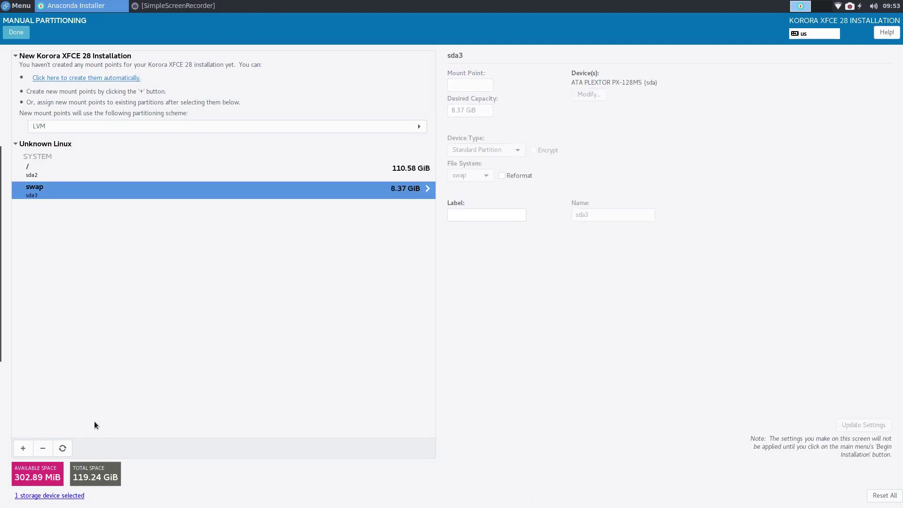
left_click(43, 448)
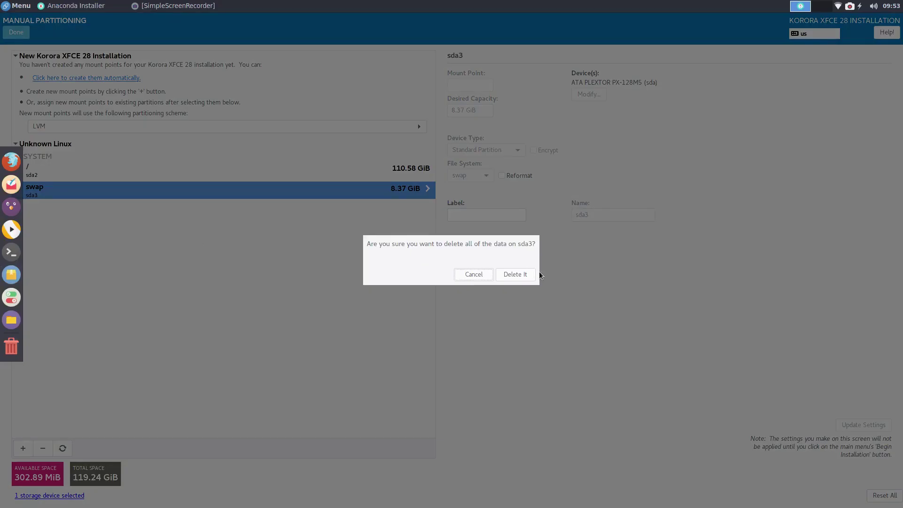
key("Return")
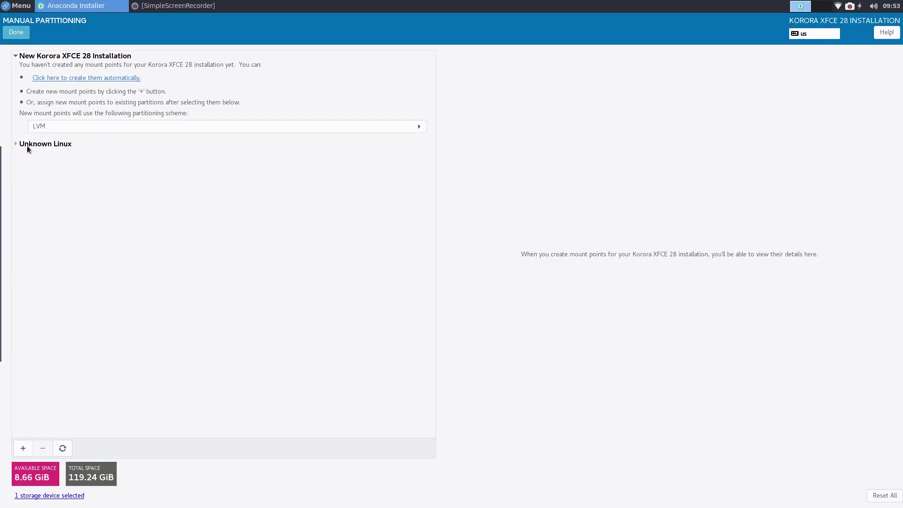
left_click(15, 144)
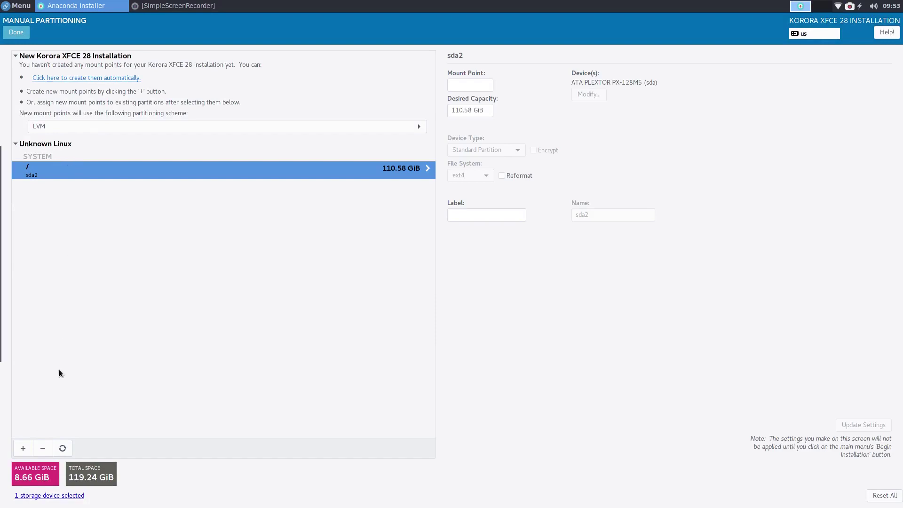
left_click(44, 448)
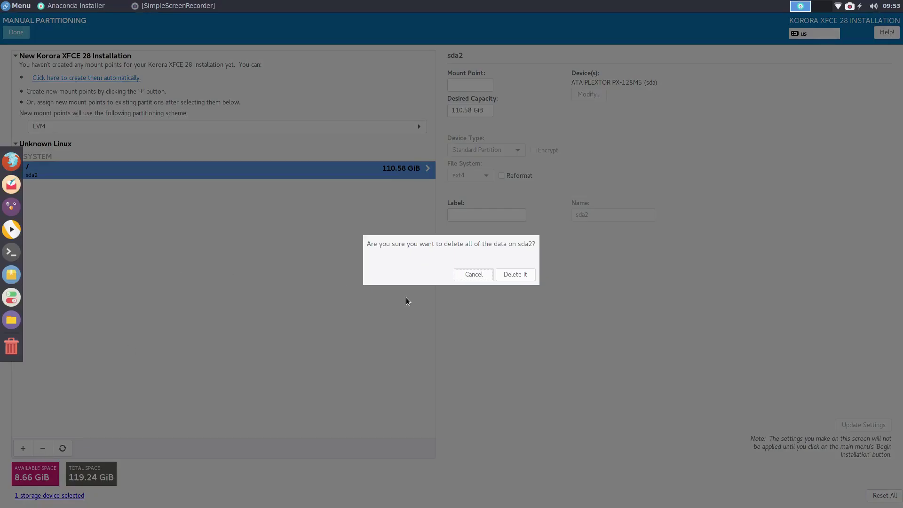
left_click(512, 274)
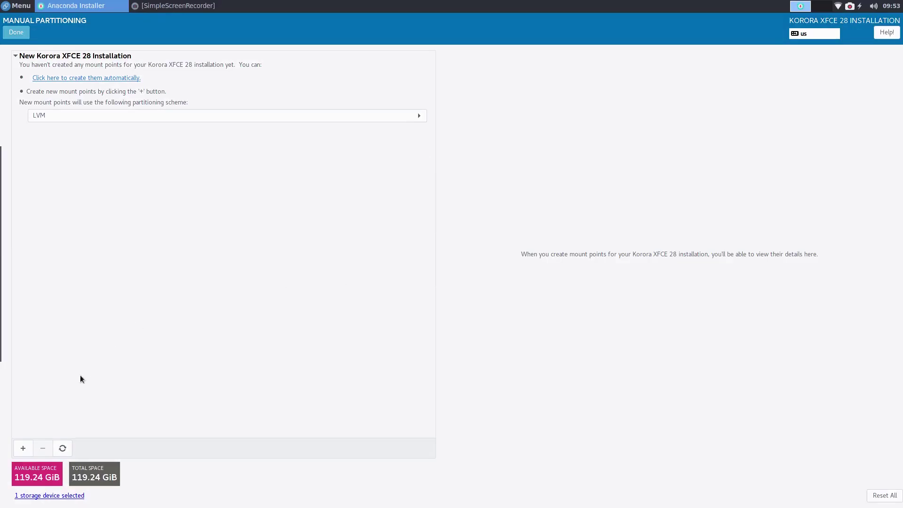
Step: Add a /boot mount point with a desired capacity of 512 MiB
left_click(23, 447)
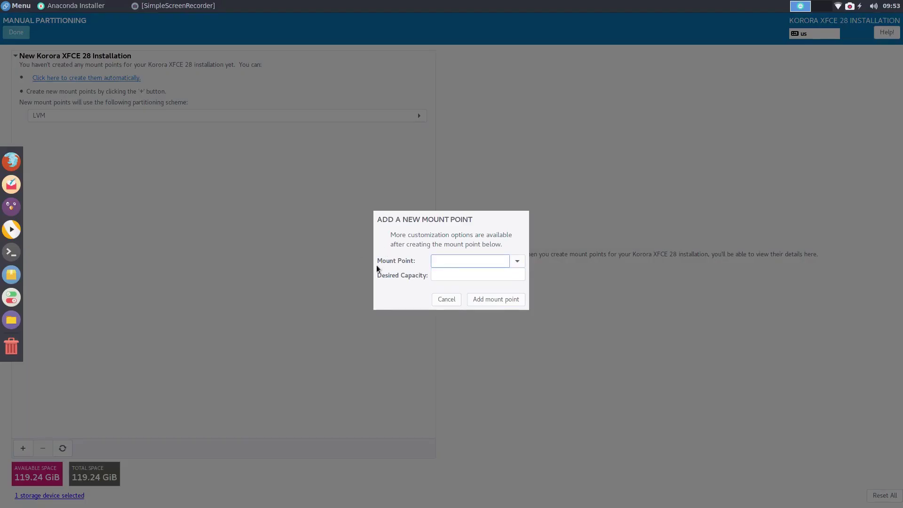
left_click(516, 261)
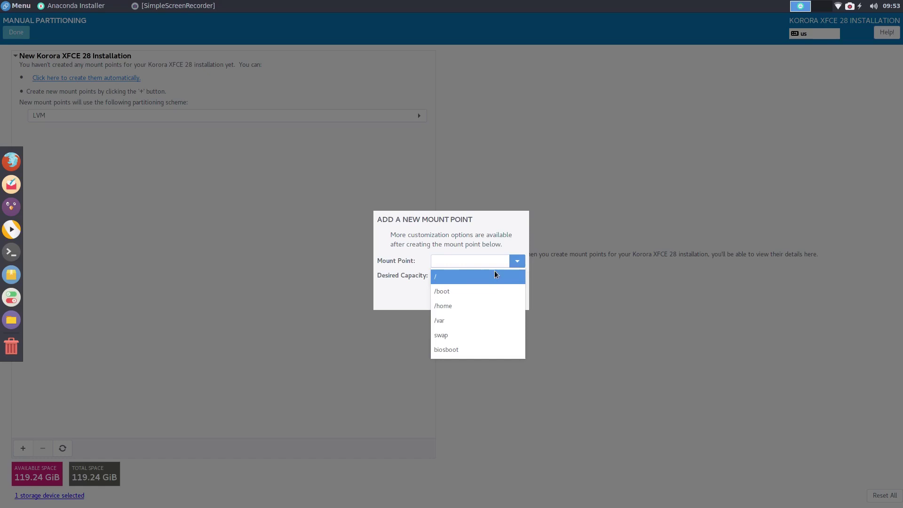
left_click(256, 224)
left_click(446, 301)
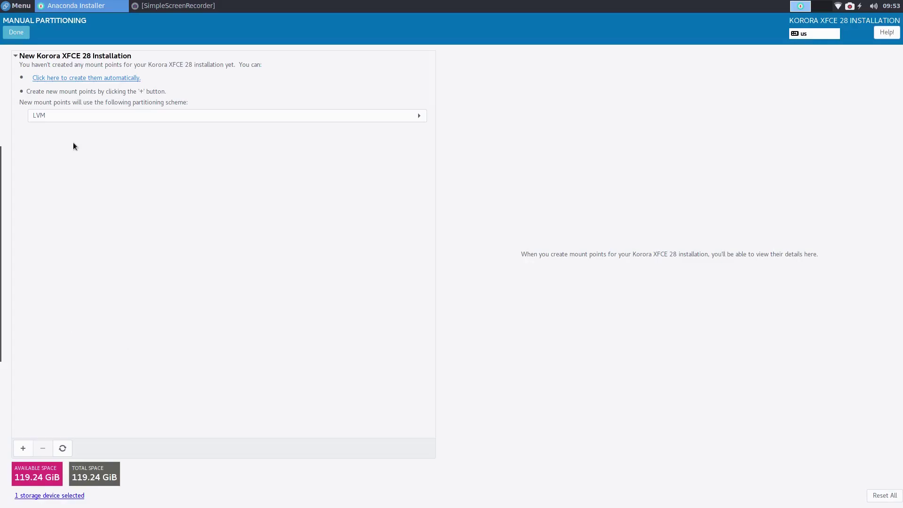
left_click(24, 448)
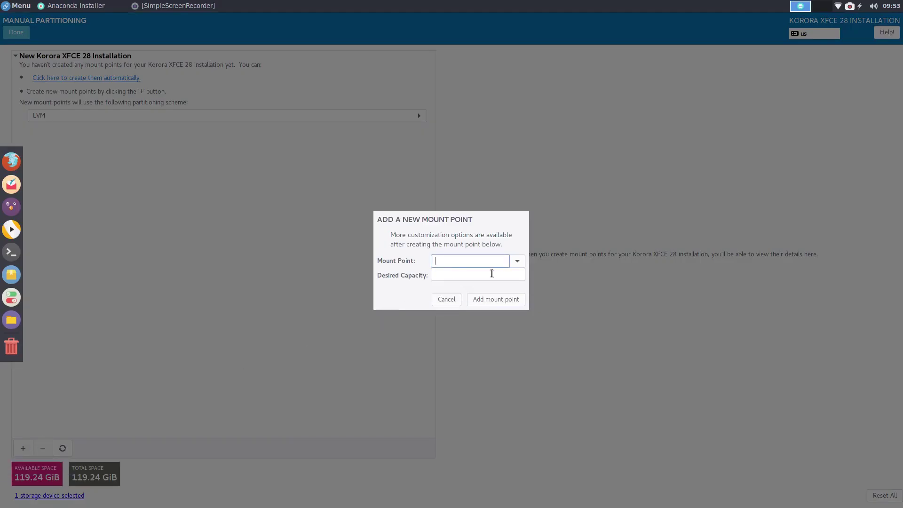
left_click(518, 261)
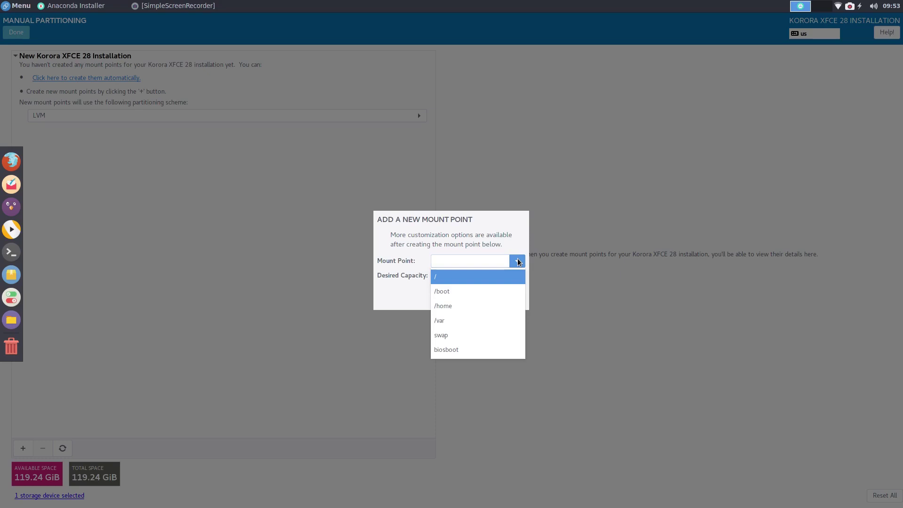
left_click(451, 292)
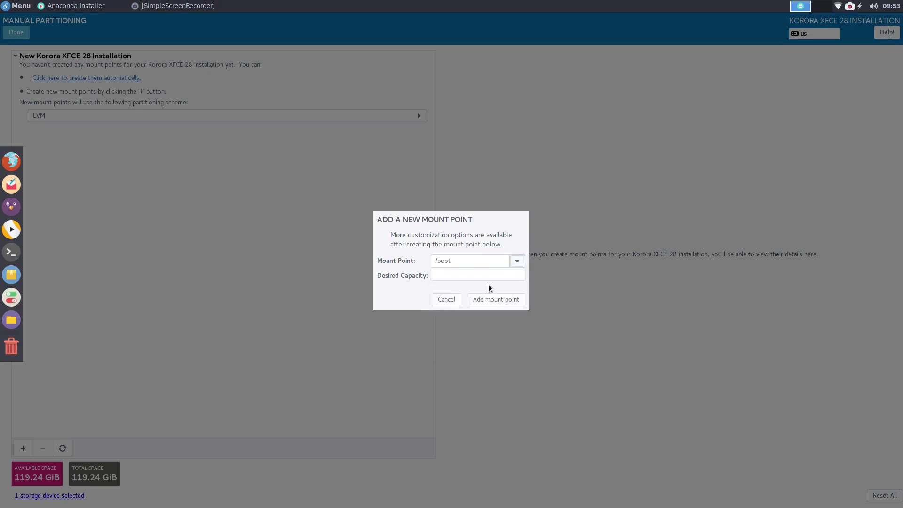
left_click(448, 275)
key("Down")
left_click(464, 277)
type("512")
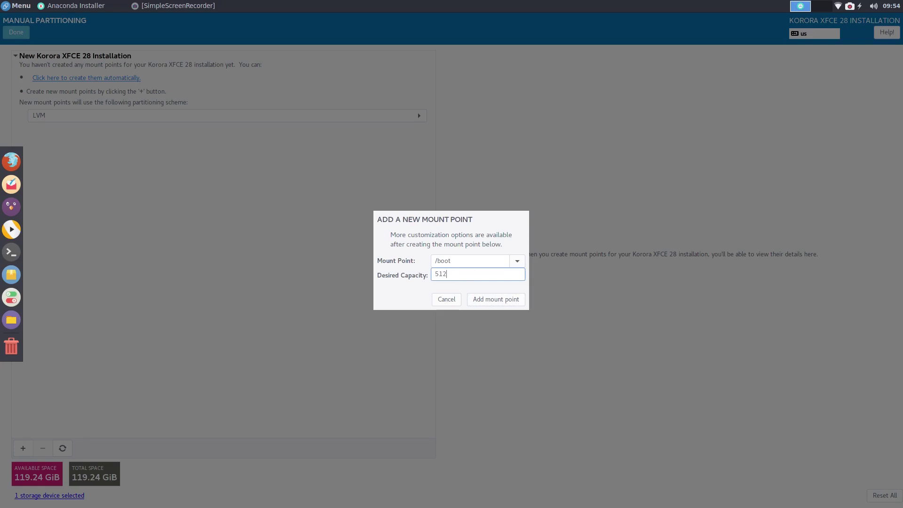
left_click(487, 300)
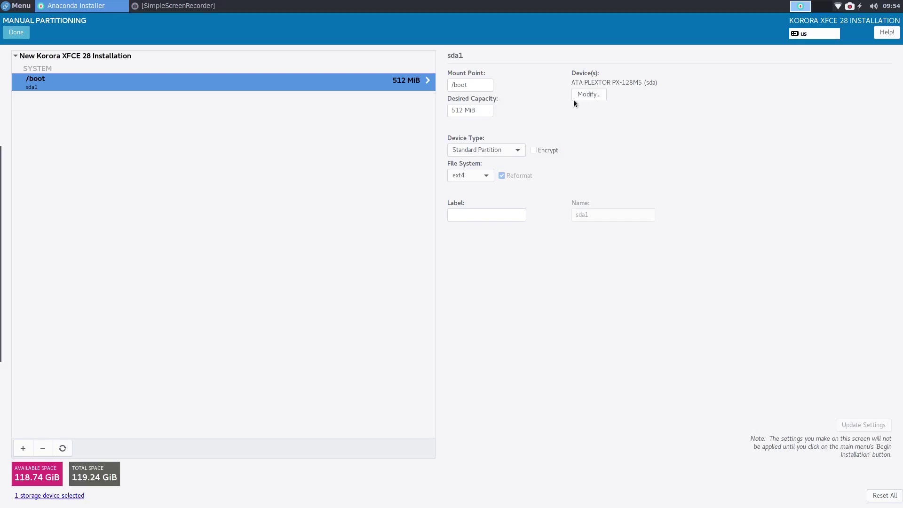
Step: Change the new partition's mount point from /boot to /boot/efi and apply it
left_click(517, 150)
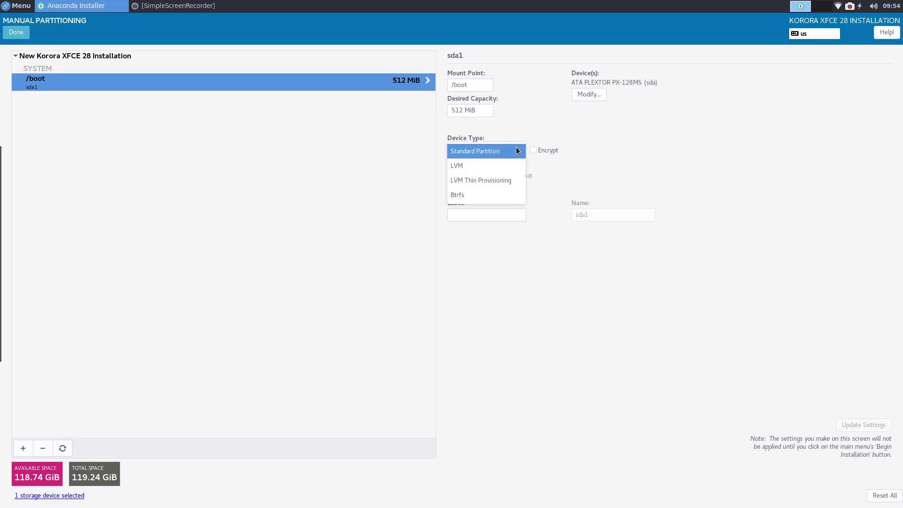
left_click(517, 150)
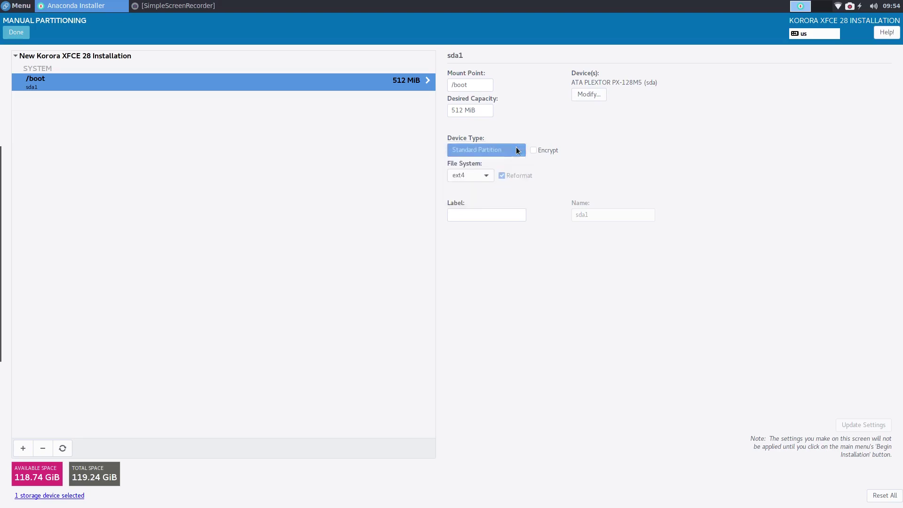
left_click(477, 86)
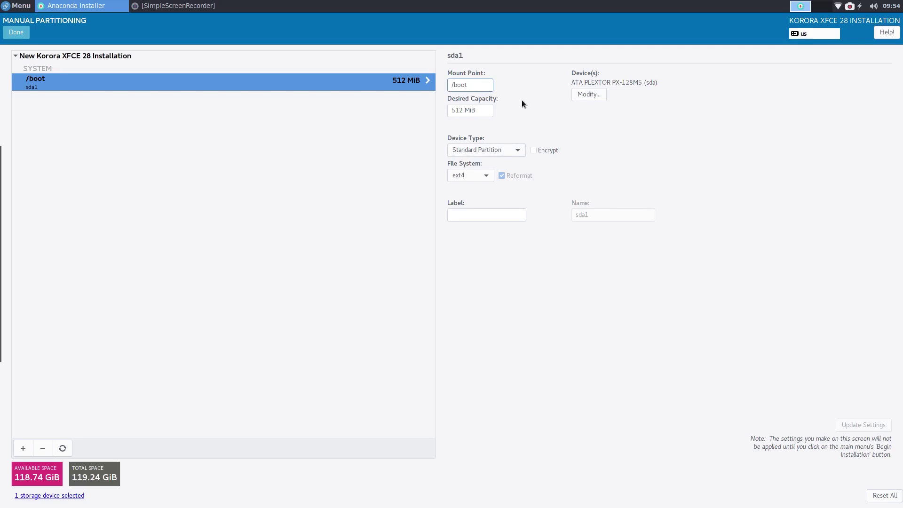
type("/efi")
left_click(871, 420)
Step: Keep Standard Partition on the same disk and set the file system to BIOS Boot
left_click(581, 94)
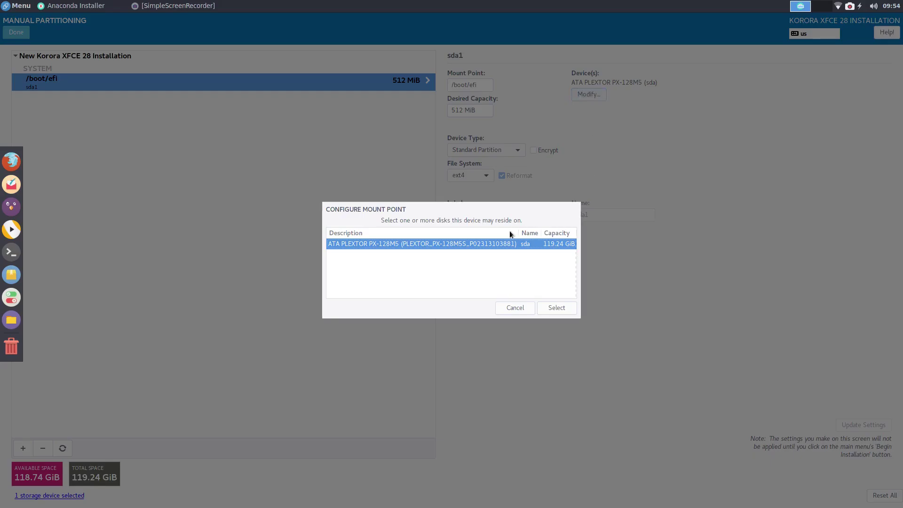
left_click(501, 308)
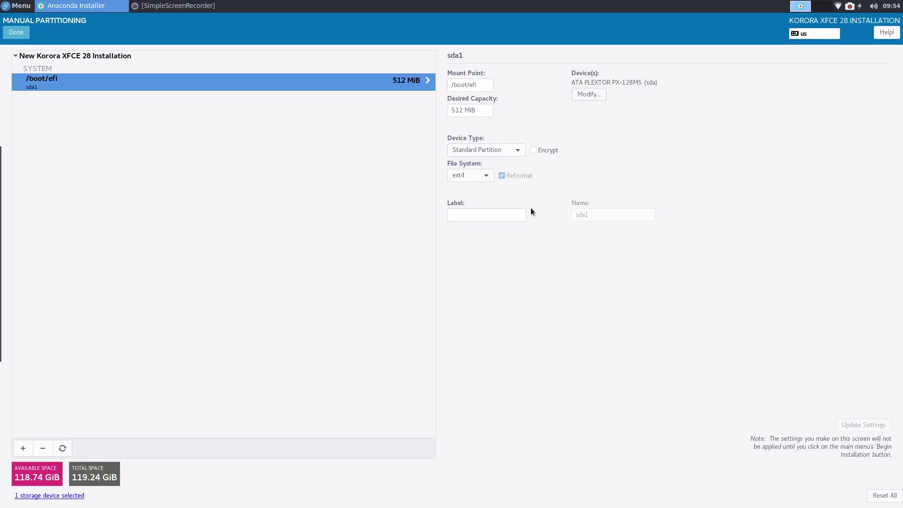
left_click(515, 152)
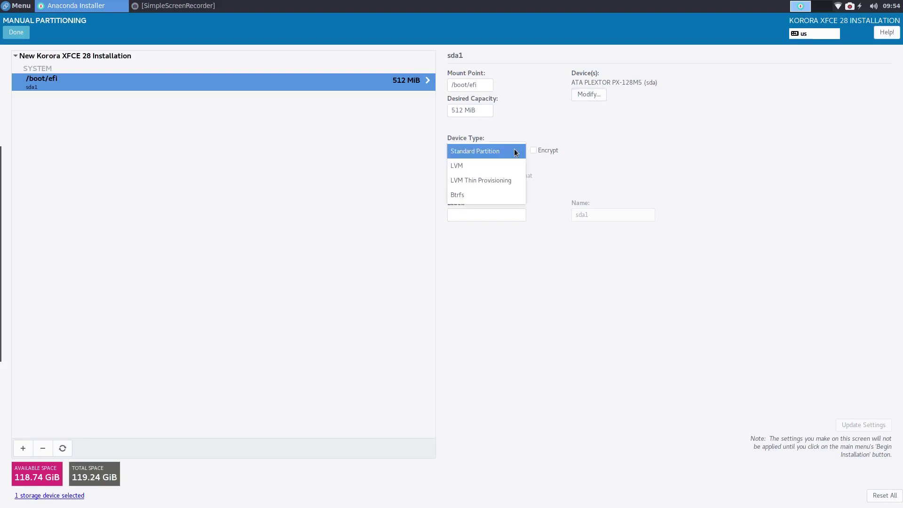
left_click(516, 152)
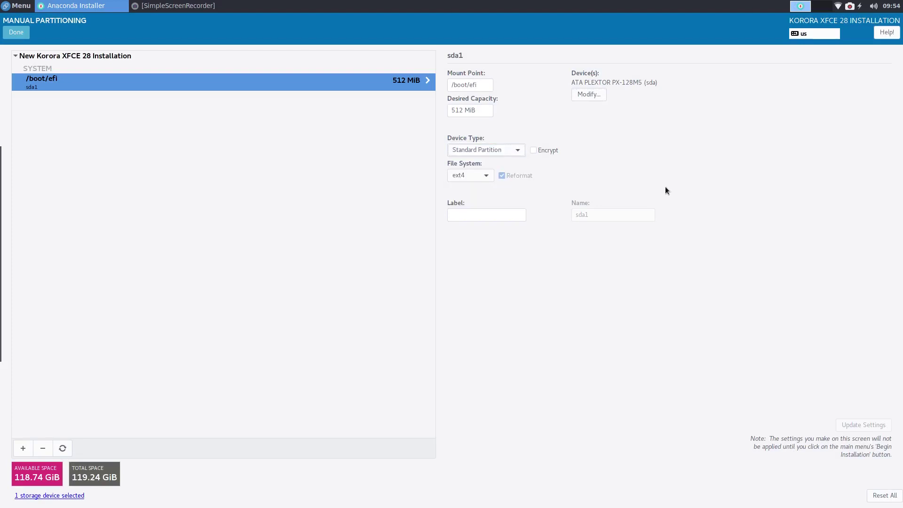
left_click(481, 176)
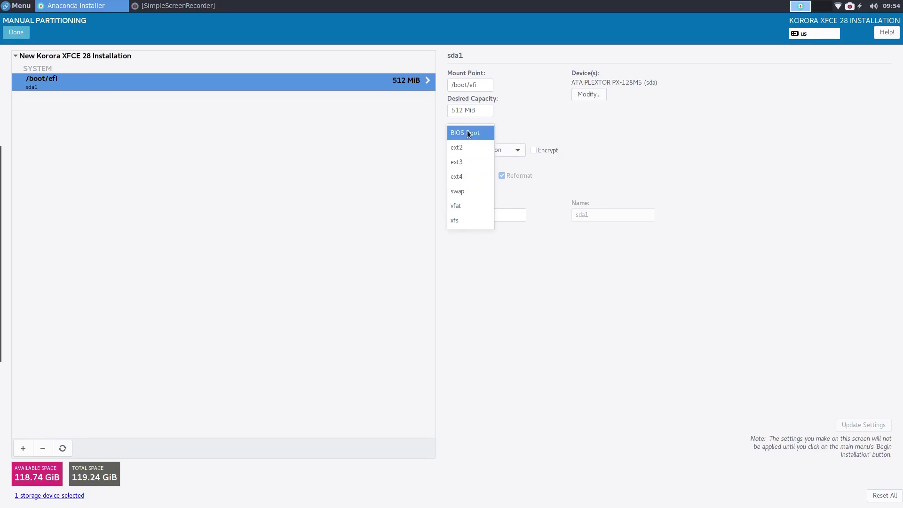
left_click(481, 132)
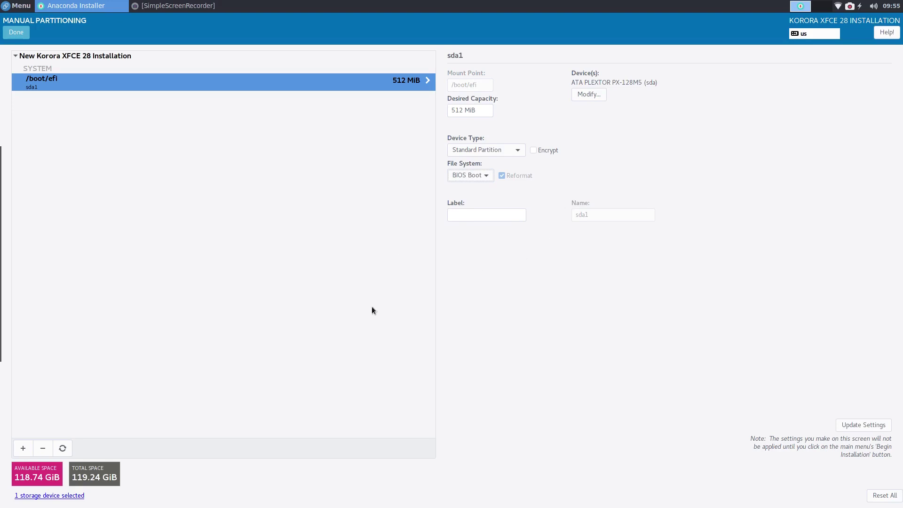
Step: Add a swap mount point with 4000 MiB desired capacity, giving a 3.91 GiB swap volume
left_click(23, 446)
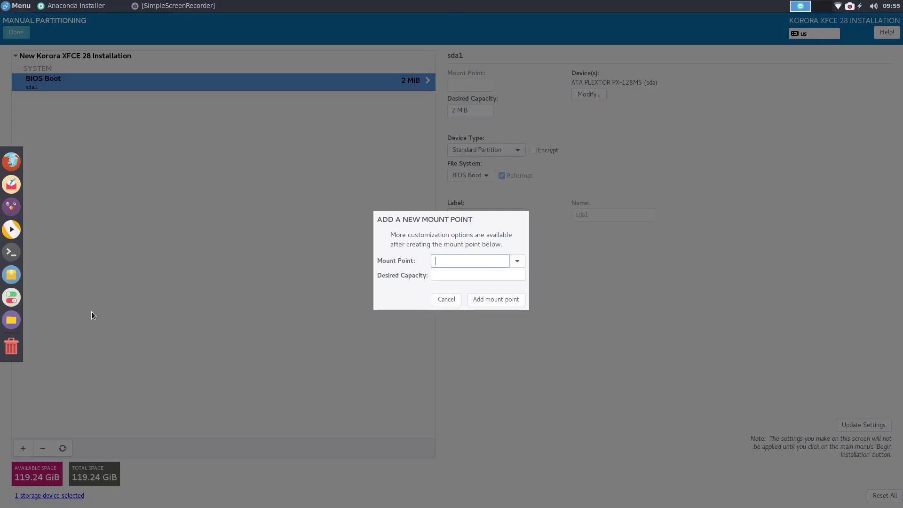
left_click(517, 261)
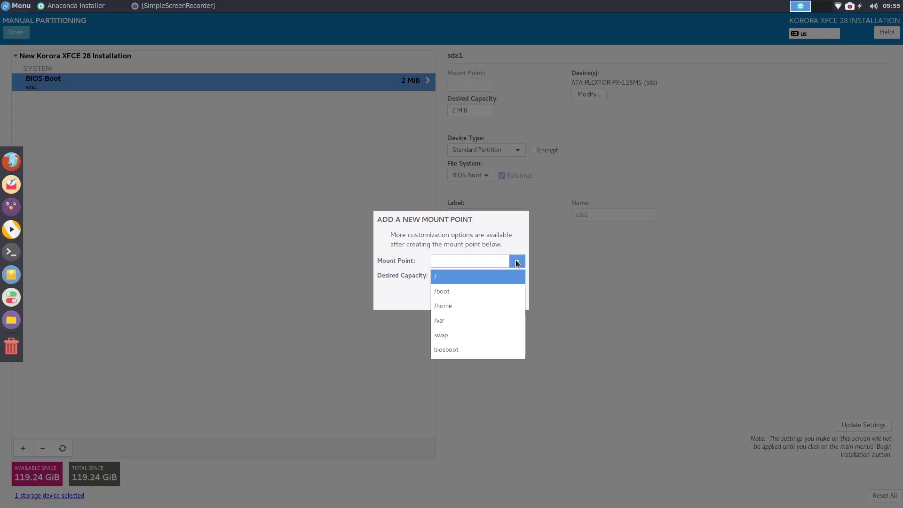
left_click(459, 278)
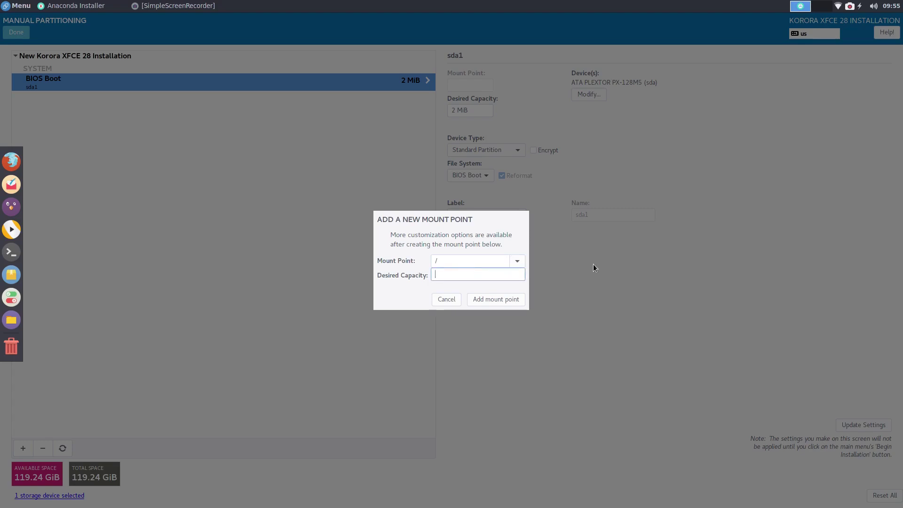
left_click(517, 261)
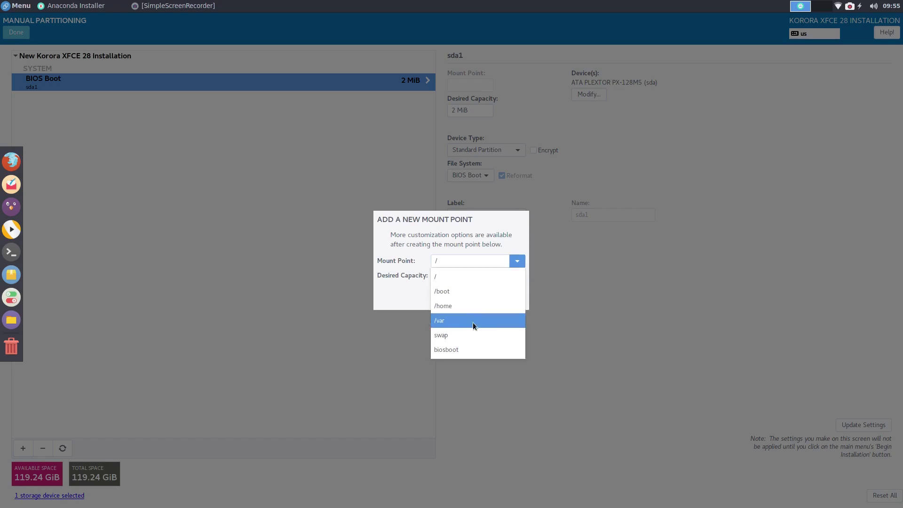
left_click(472, 335)
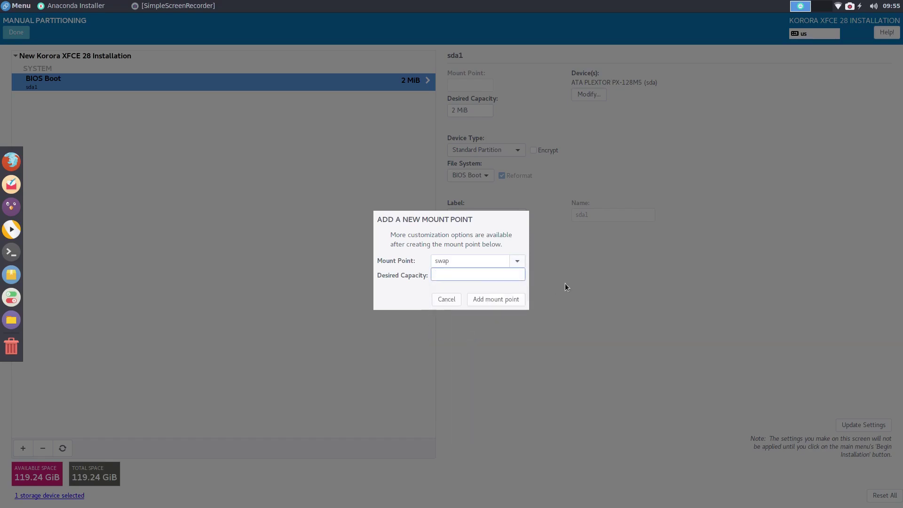
type("4000")
left_click(500, 298)
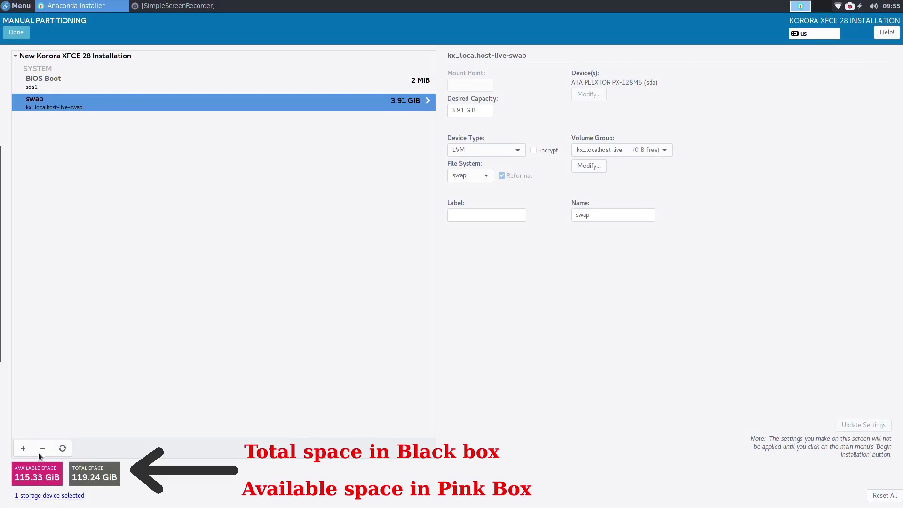
left_click(25, 446)
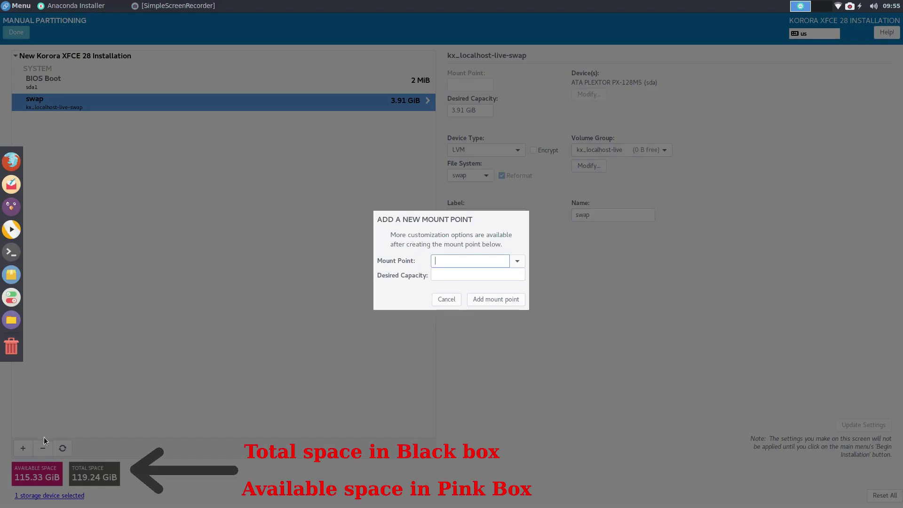
Step: Add a / root mount point with a desired capacity of 119000
left_click(521, 261)
left_click(505, 276)
left_click(476, 276)
type("119000")
left_click(502, 304)
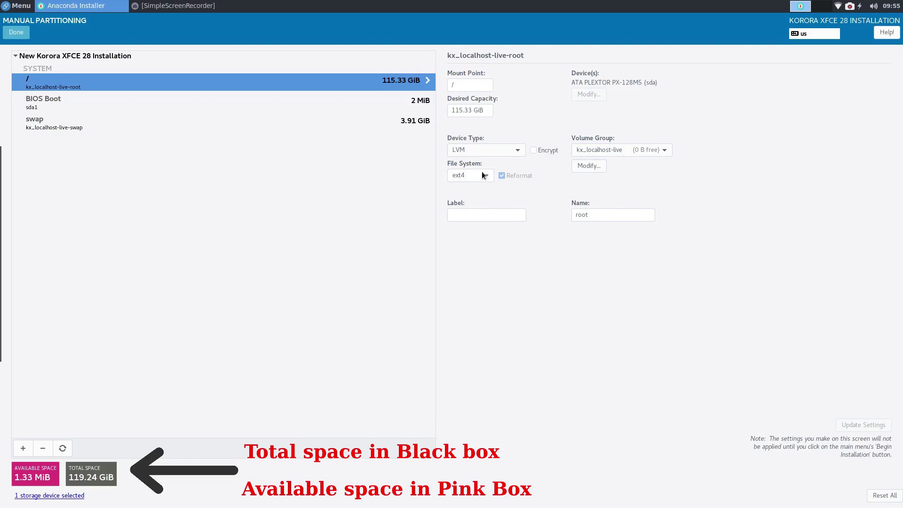
Step: Change the root partition's device type to Standard Partition
left_click(520, 151)
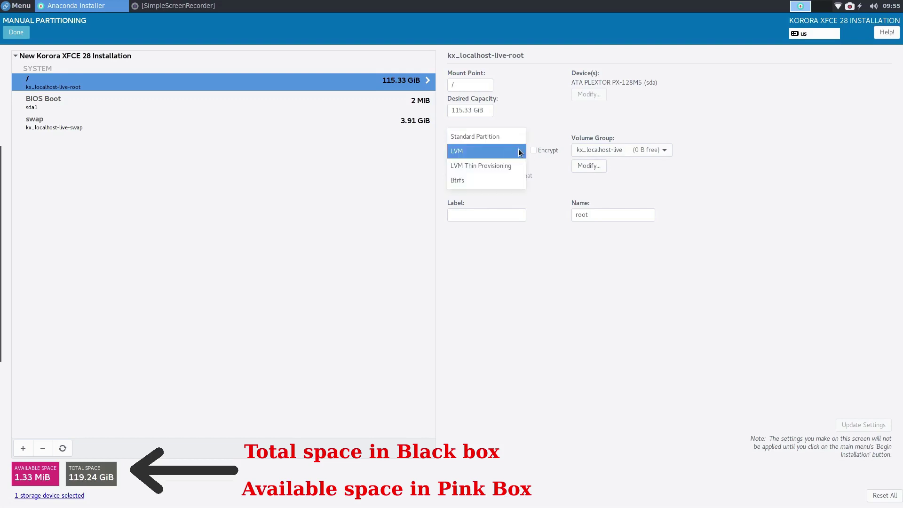
left_click(507, 136)
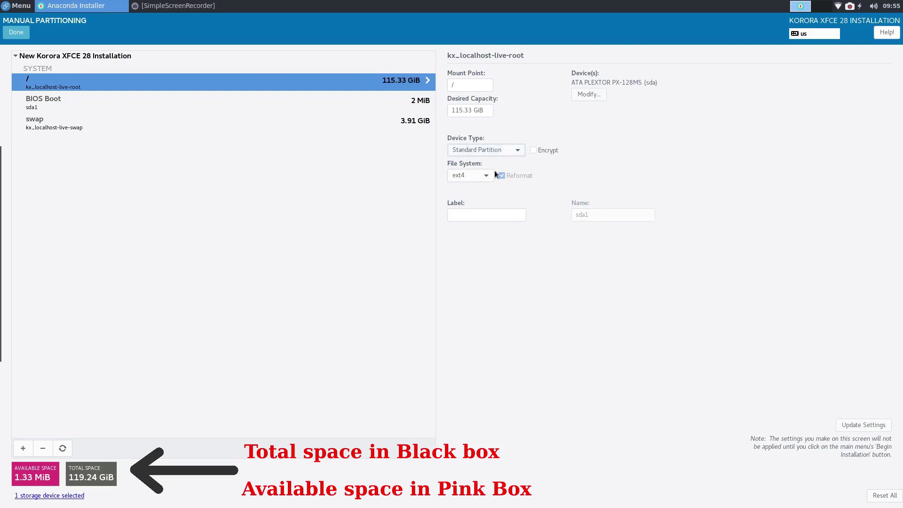
left_click(49, 104)
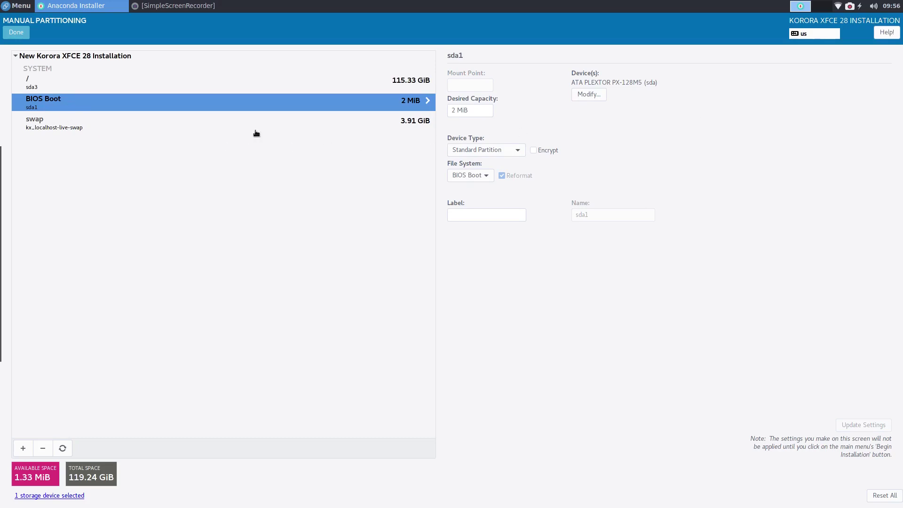
Step: Leave the BIOS Boot partition's file system set to BIOS Boot
left_click(481, 175)
left_click(480, 176)
left_click(480, 177)
left_click(481, 176)
Step: Make swap a Standard Partition and finish manual partitioning
left_click(55, 126)
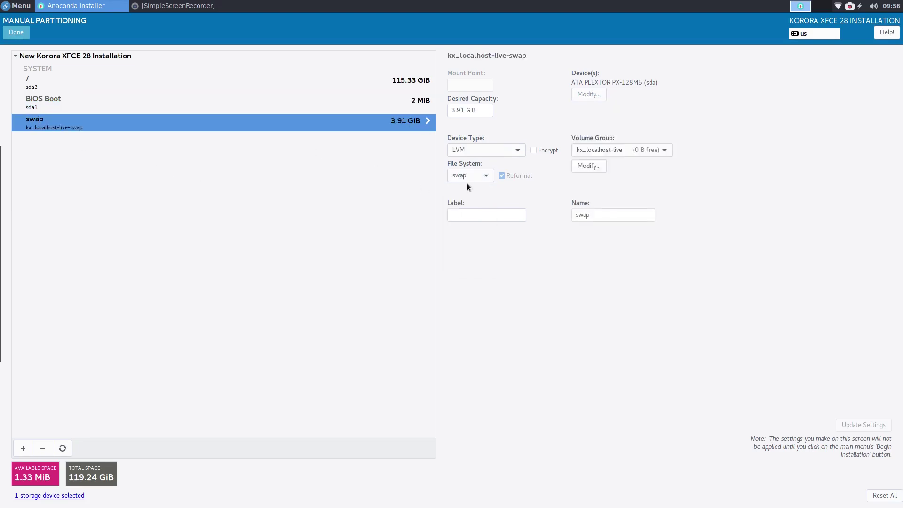
left_click(516, 149)
left_click(507, 134)
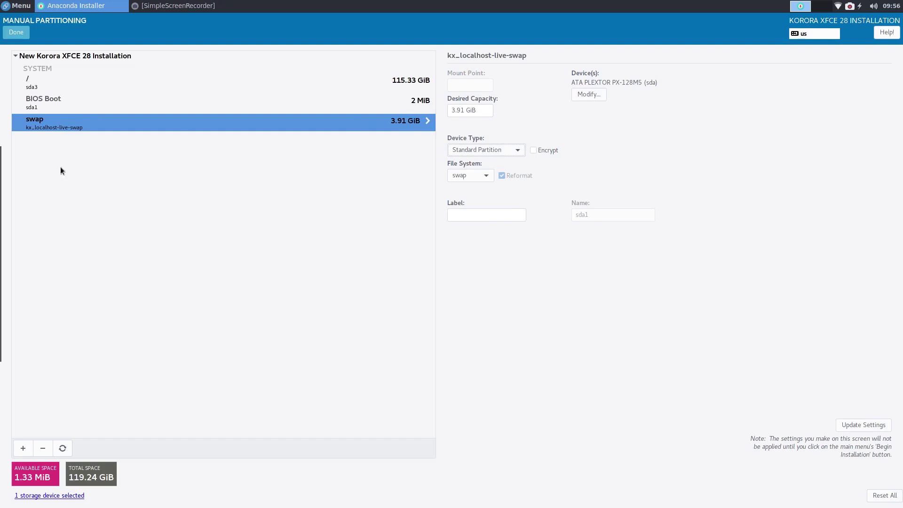
left_click(16, 33)
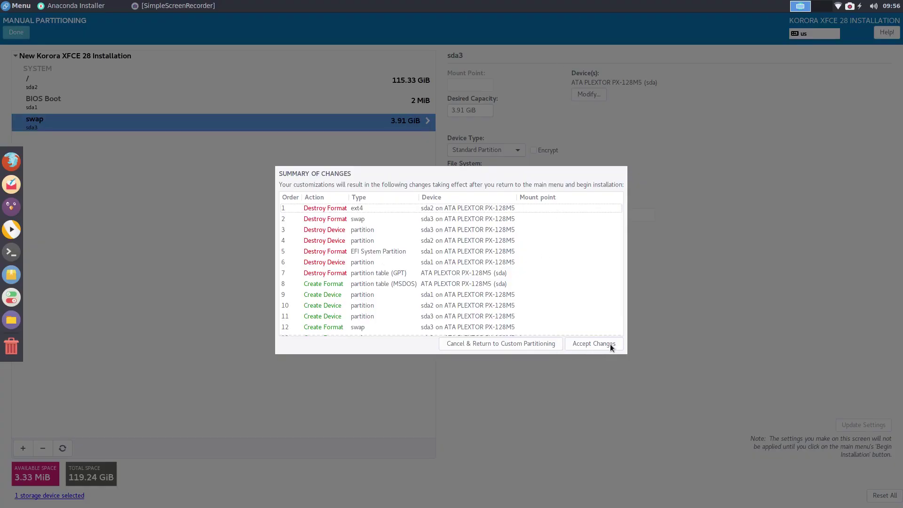
Step: Accept the partitioning changes and set the timezone to Australia/Perth
left_click(593, 343)
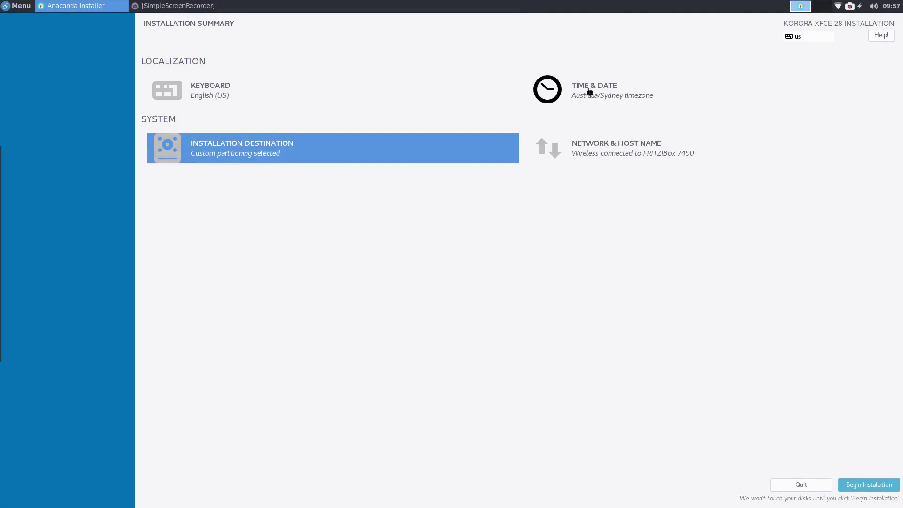
left_click(592, 92)
left_click(710, 391)
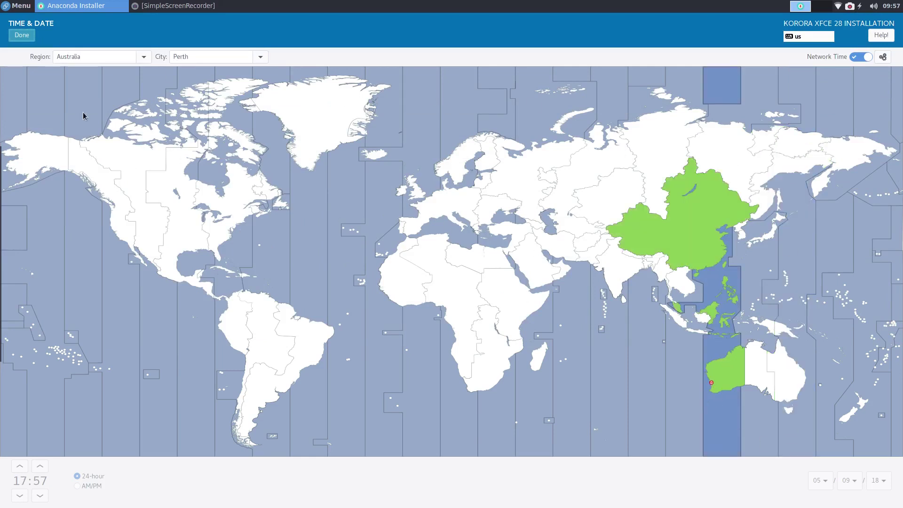
left_click(21, 35)
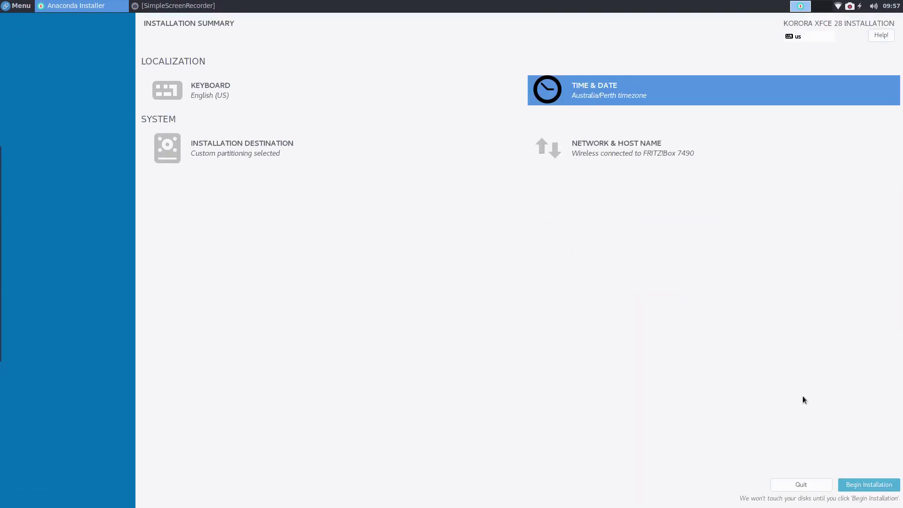
Step: Begin installation and set a root password, confirming it despite the weak-password warning
left_click(868, 485)
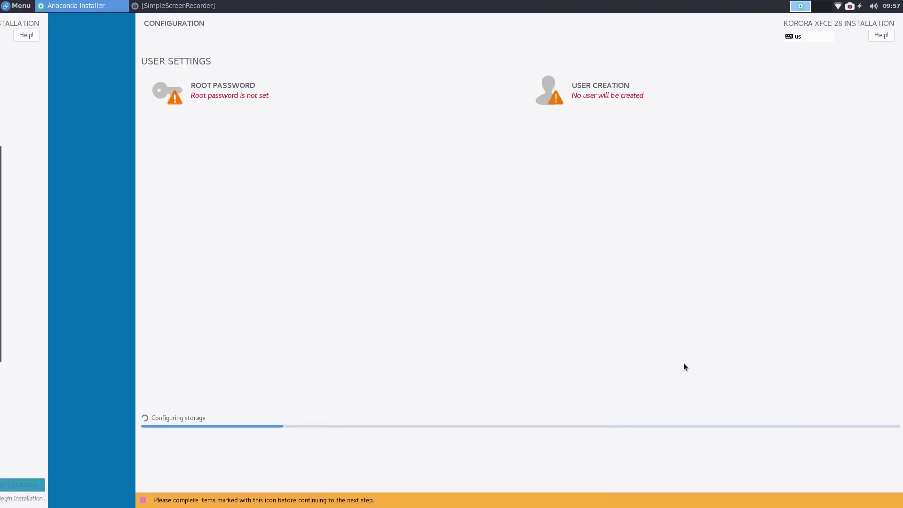
left_click(193, 94)
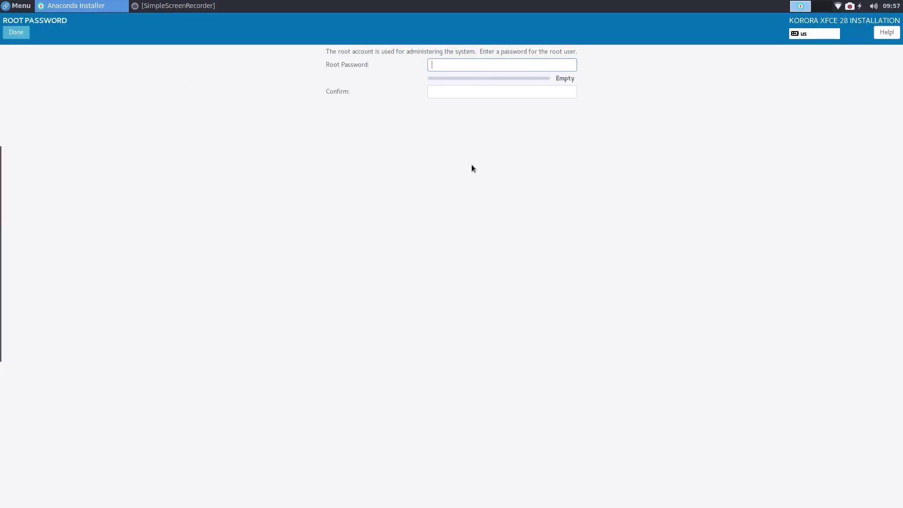
type("password")
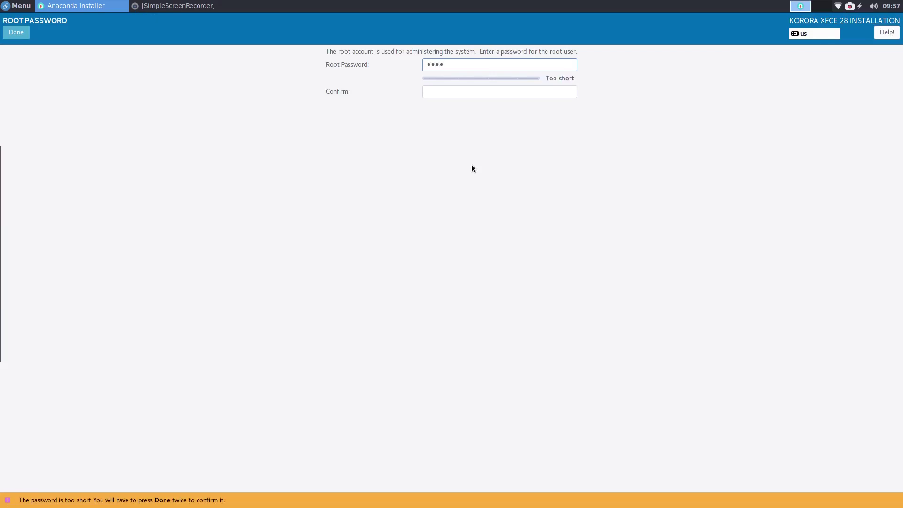
key("Tab")
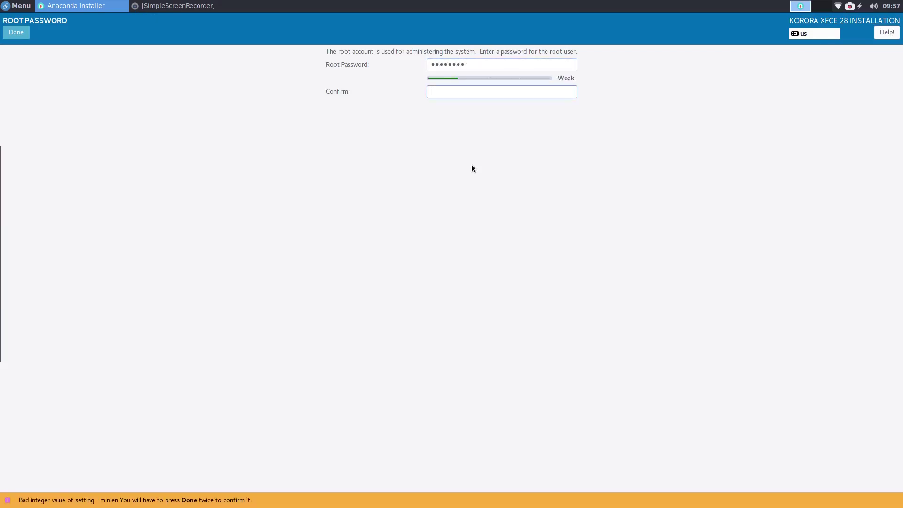
type("password")
left_click(20, 32)
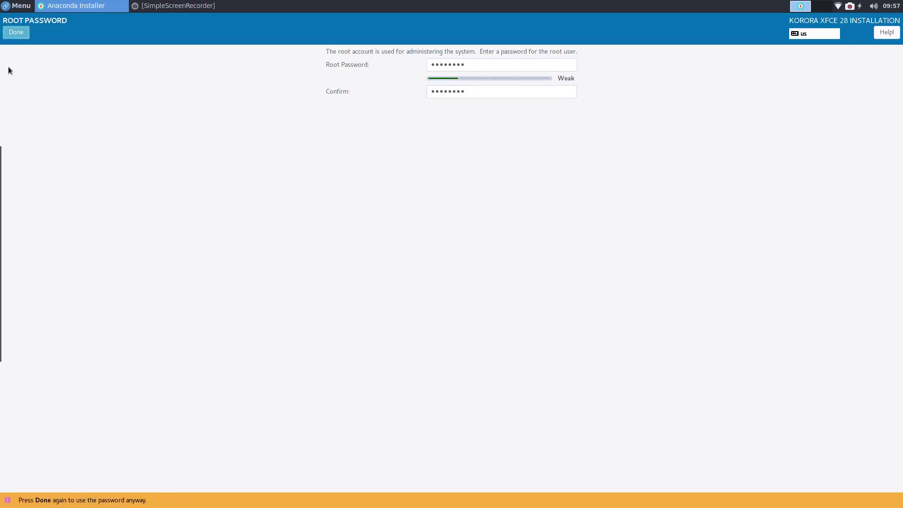
left_click(16, 29)
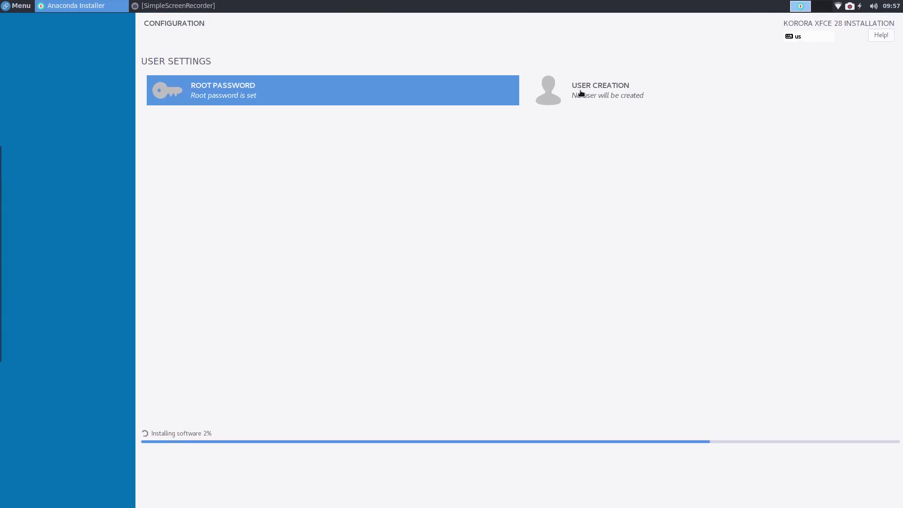
left_click(577, 94)
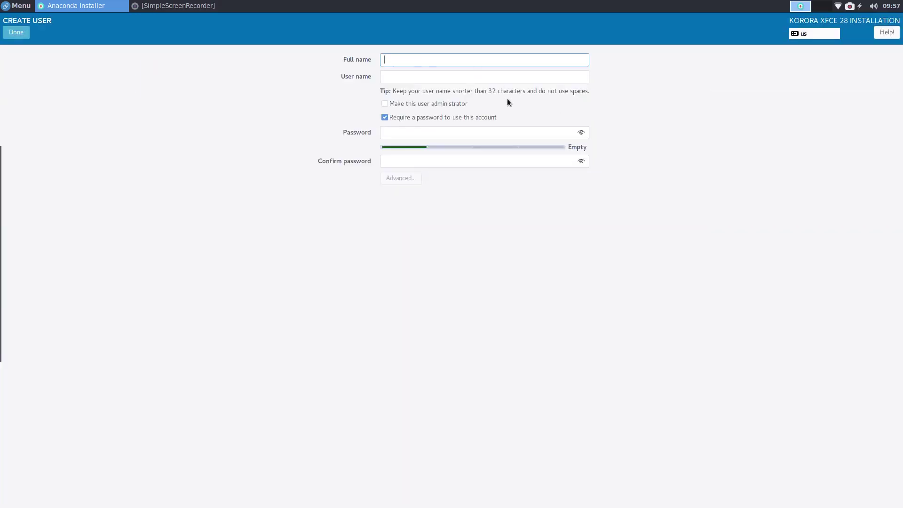
Step: Enter the user's full name, user name and password twice, accepting the weak password
type("Colin Brash")
key("Tab")
type("colin")
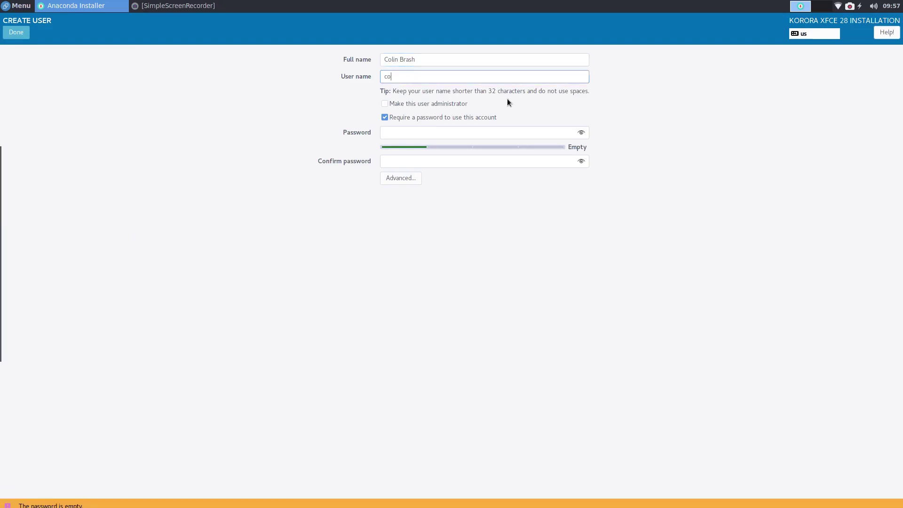
key("Tab")
key("Tab")
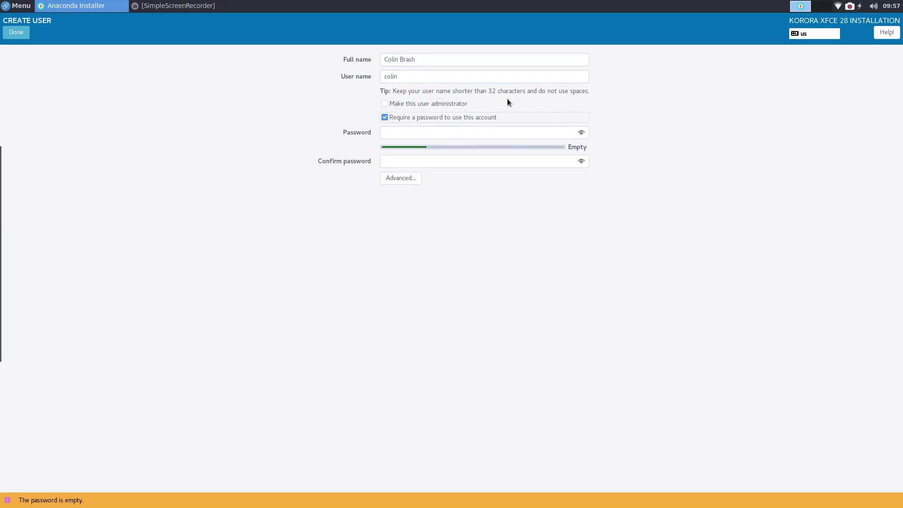
key("Tab")
type("********")
key("Tab")
type("********")
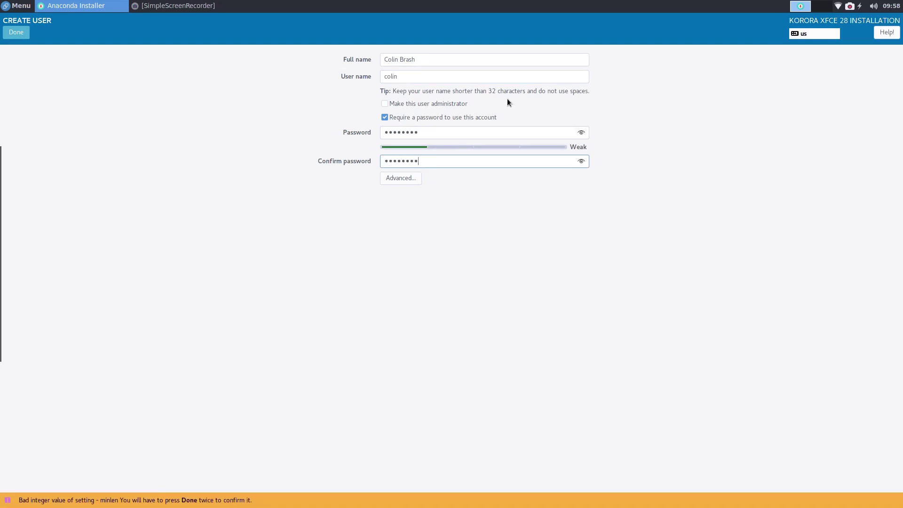
left_click(16, 33)
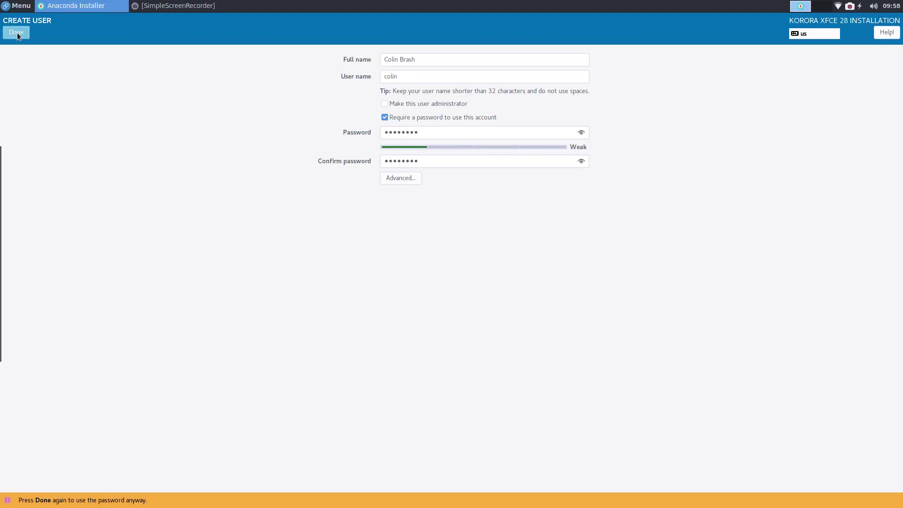
left_click(18, 33)
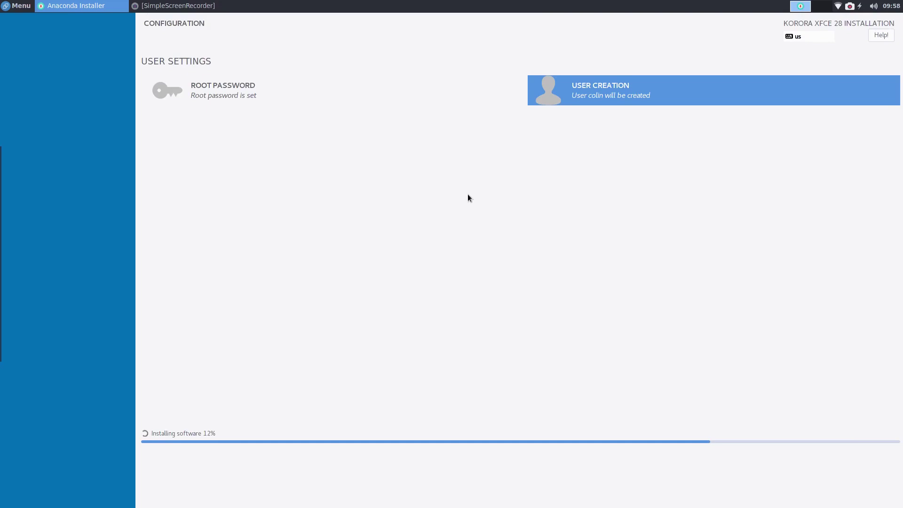
Step: Pause the recording from the SimpleScreenRecorder window
left_click(191, 7)
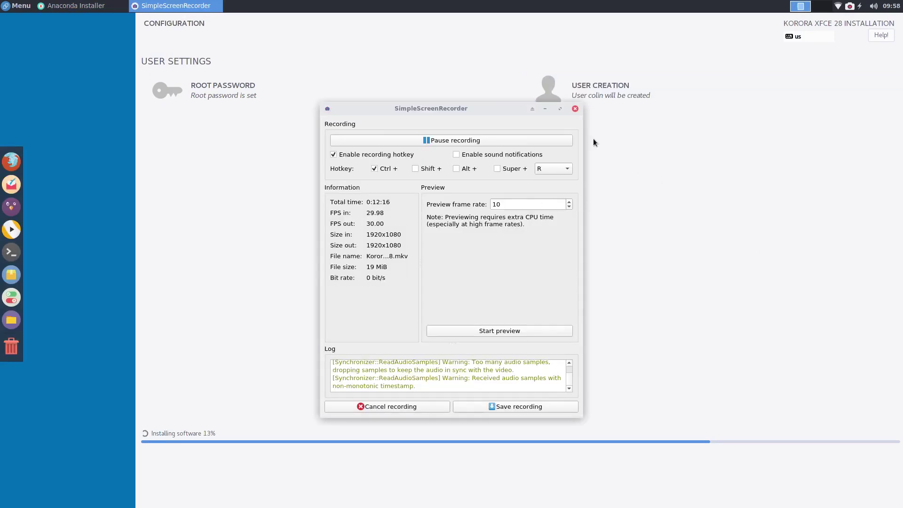
left_click(435, 140)
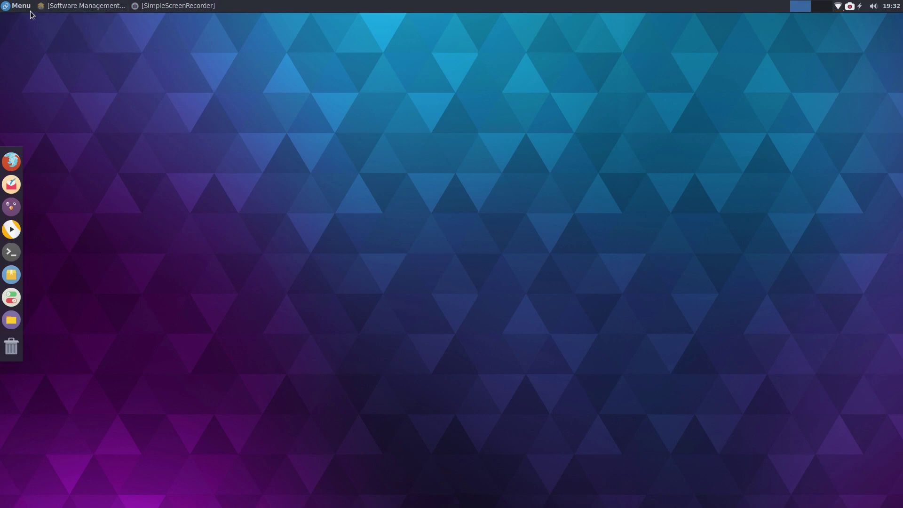
left_click(94, 6)
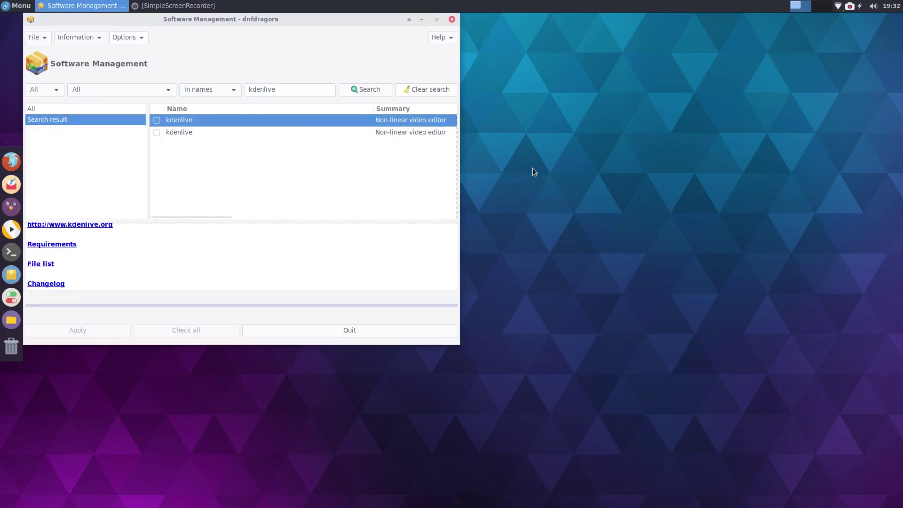
left_click_drag(241, 29, 522, 109)
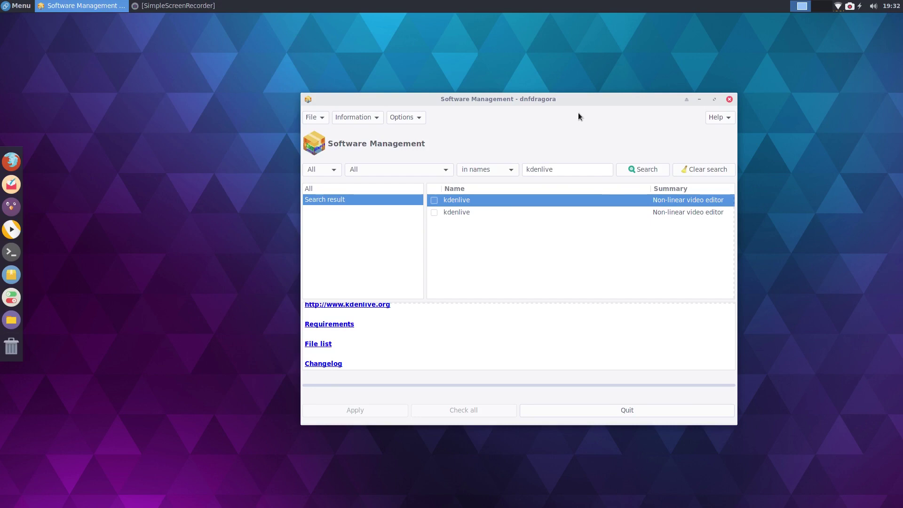
left_click_drag(540, 96, 438, 60)
left_click(326, 135)
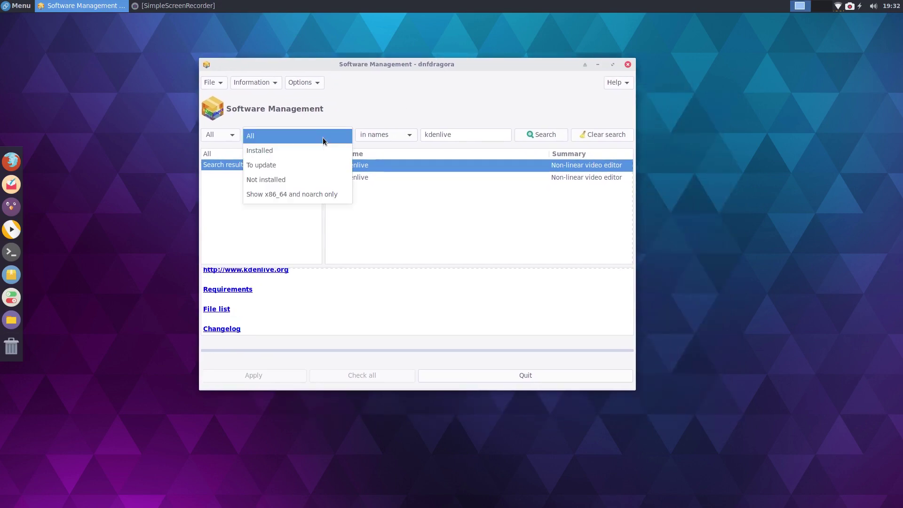
left_click(270, 167)
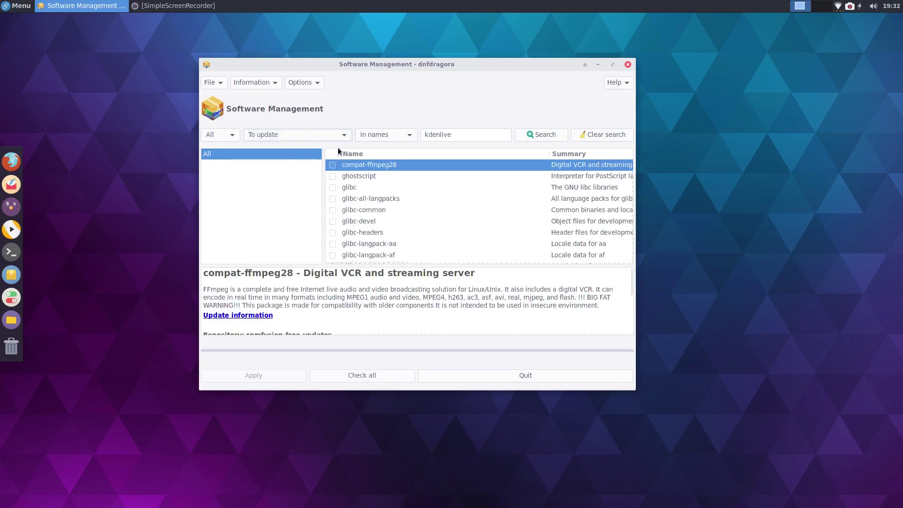
left_click(335, 137)
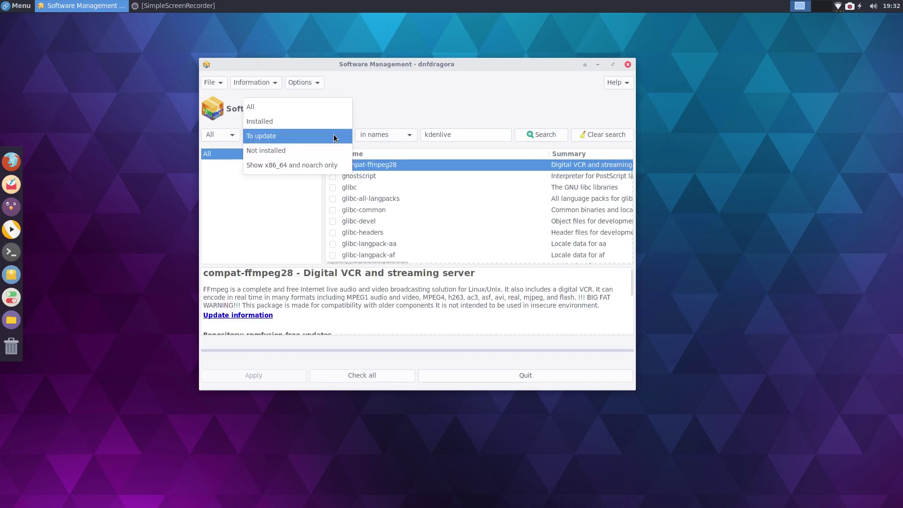
left_click(393, 113)
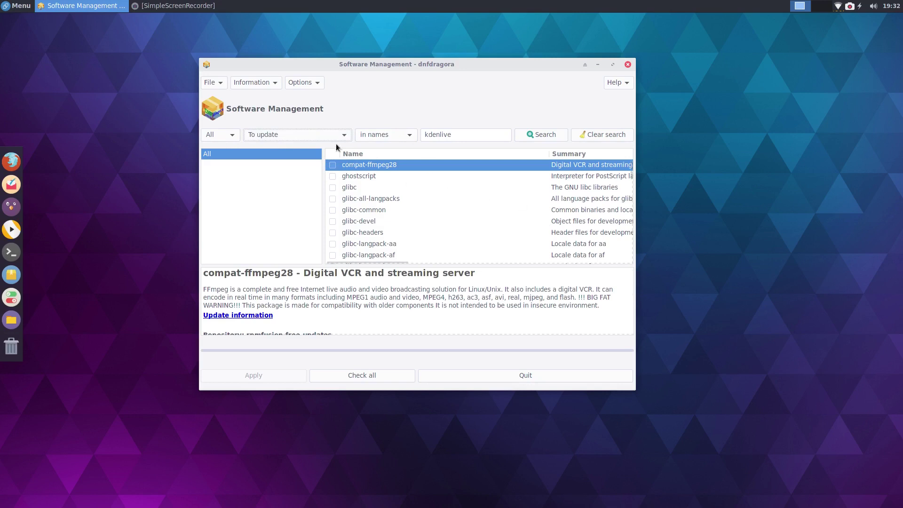
left_click(322, 136)
left_click(256, 107)
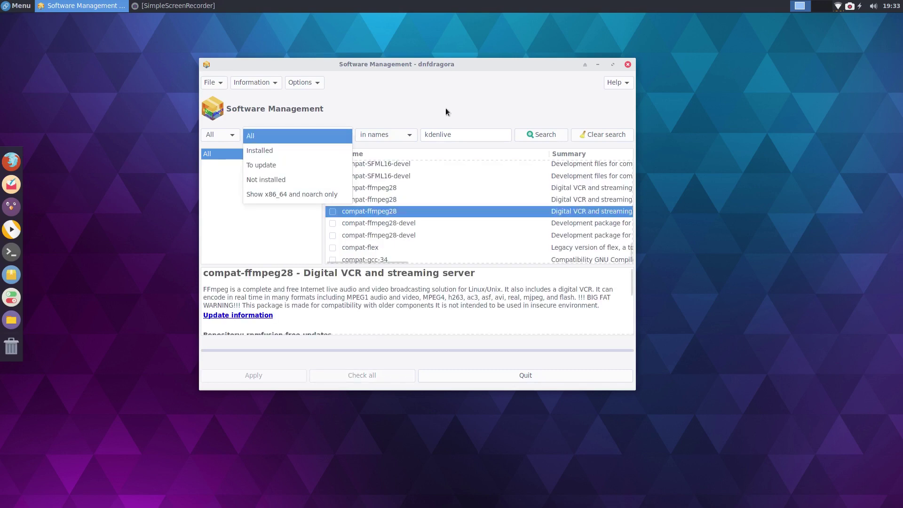
left_click(323, 132)
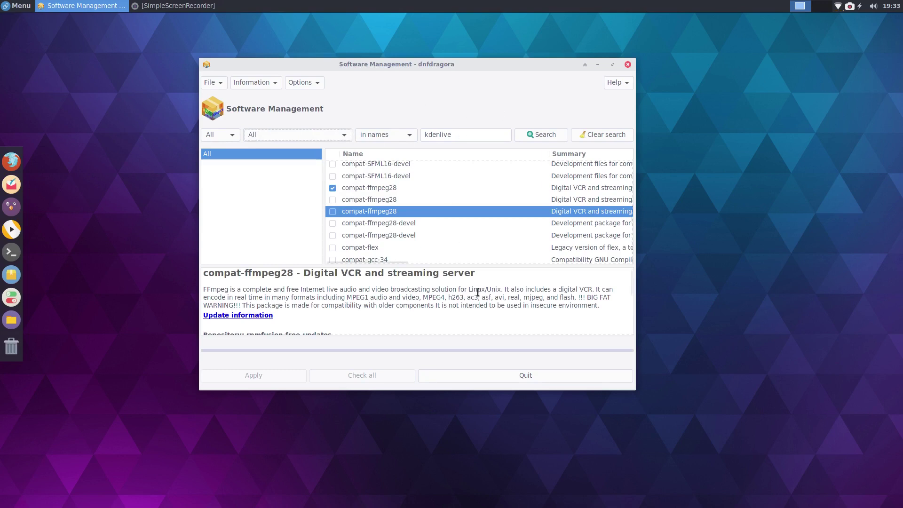
left_click(460, 134)
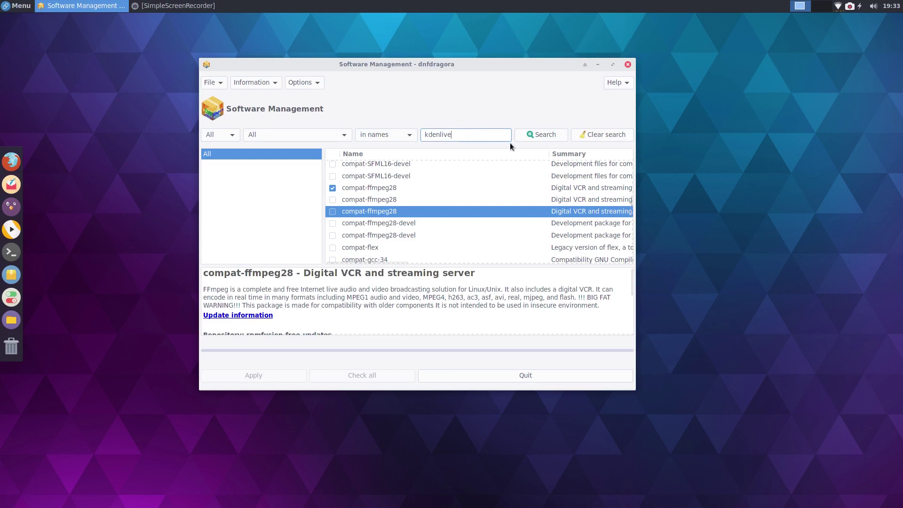
left_click(536, 136)
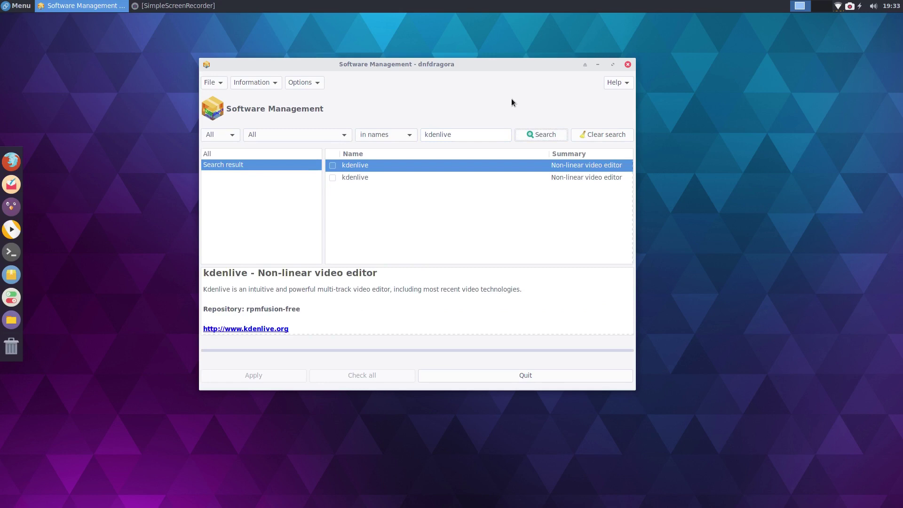
Step: Move the Software Management window to the top and maximise it
left_click_drag(484, 137, 405, 136)
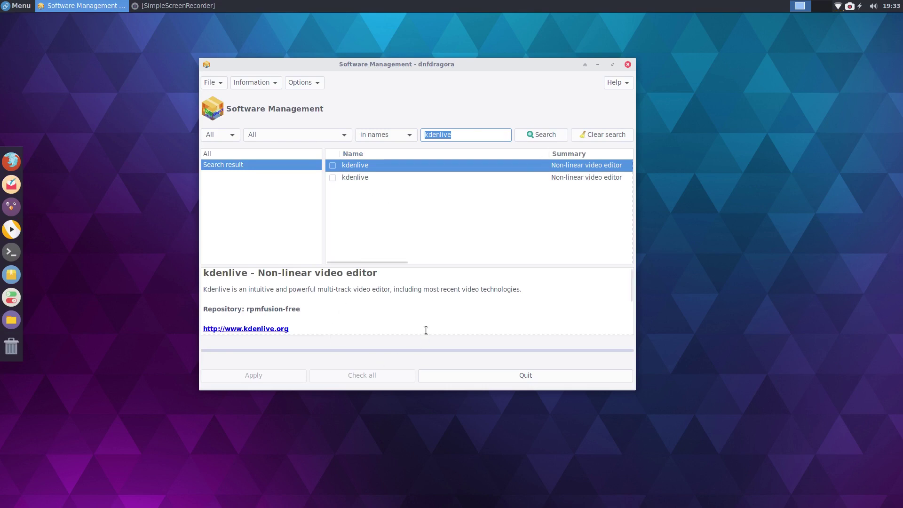
left_click_drag(428, 65, 410, 8)
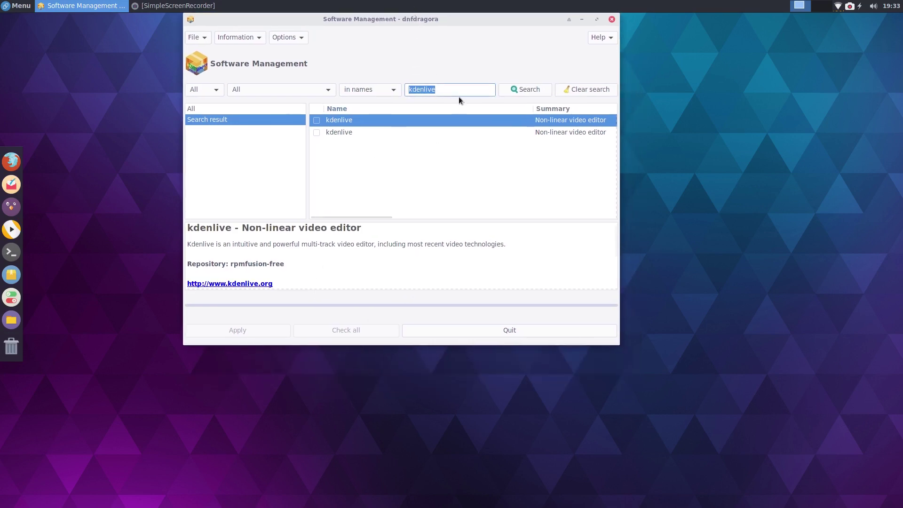
double_click(426, 18)
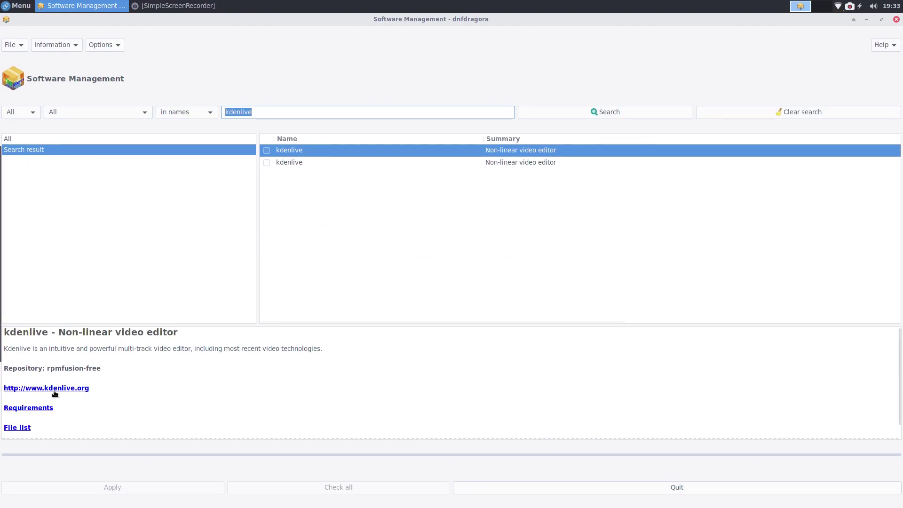
left_click(18, 428)
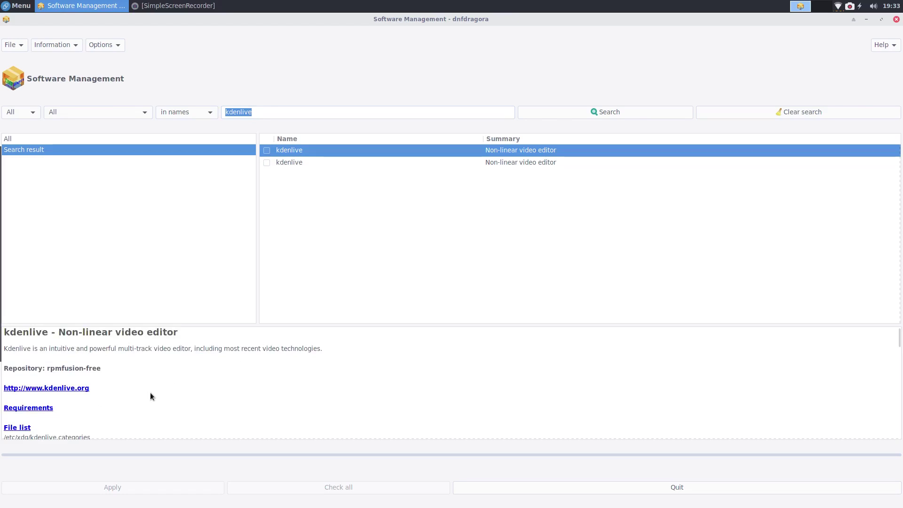
scroll(150, 392, "down", 3)
scroll(153, 392, "down", 10)
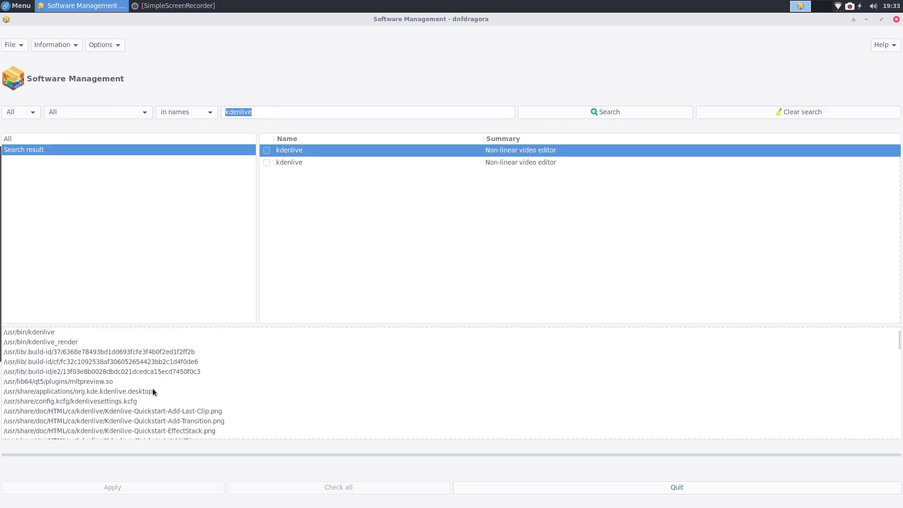
scroll(153, 390, "down", 15)
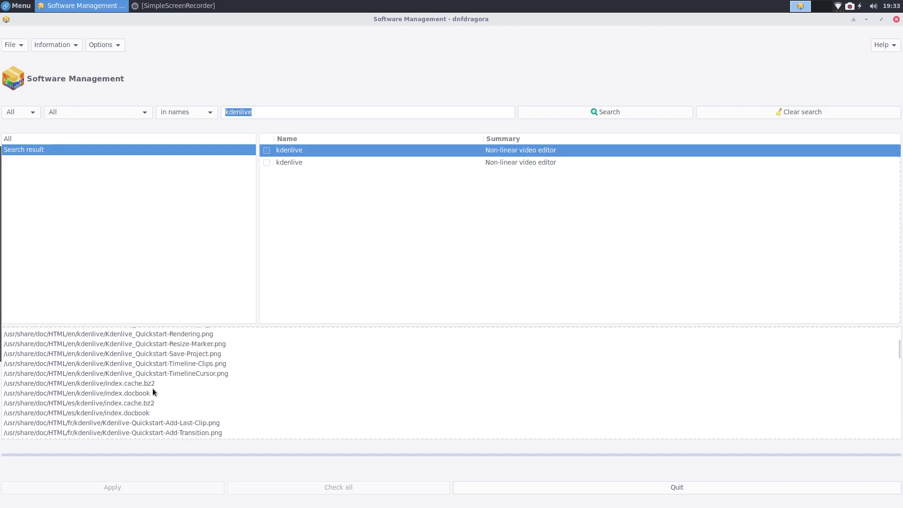
scroll(153, 389, "down", 20)
scroll(153, 394, "up", 20)
scroll(153, 393, "up", 20)
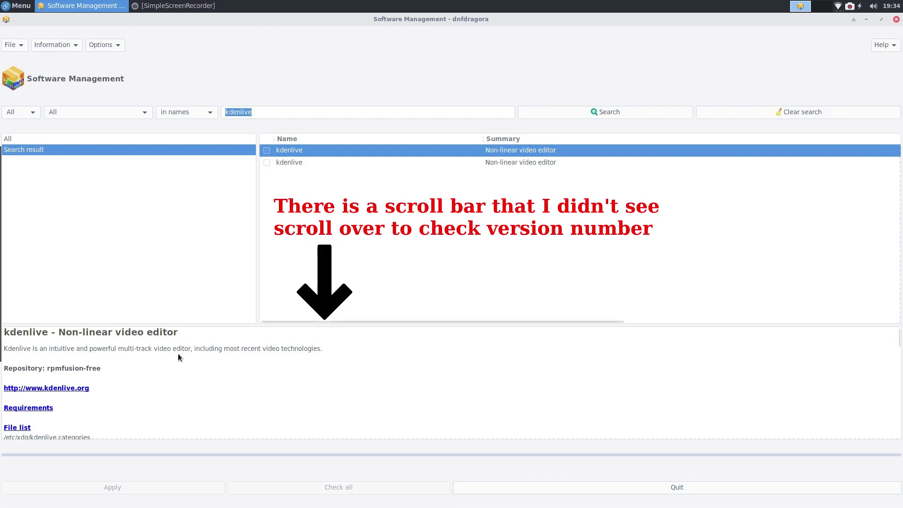
left_click(62, 388)
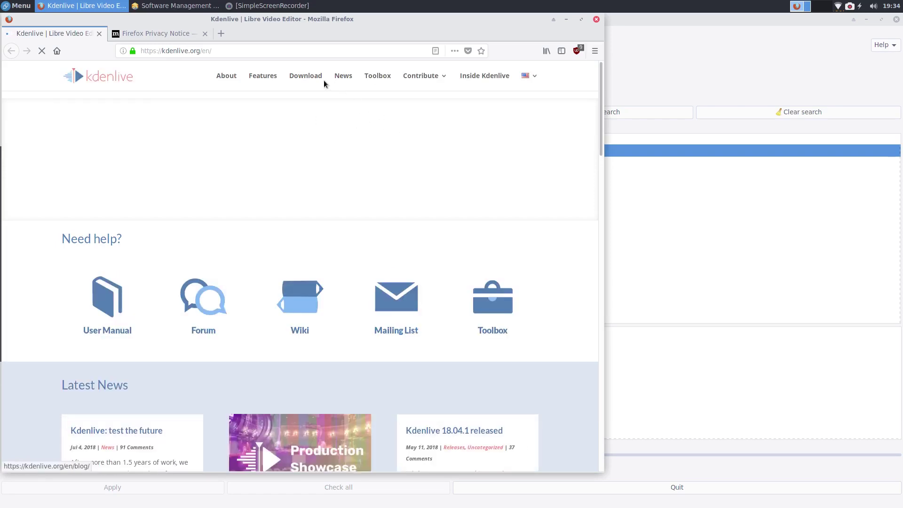
Step: Save kdenlive-18.08.0-x86_64.AppImage from the Kdenlive download page into Downloads
left_click(305, 75)
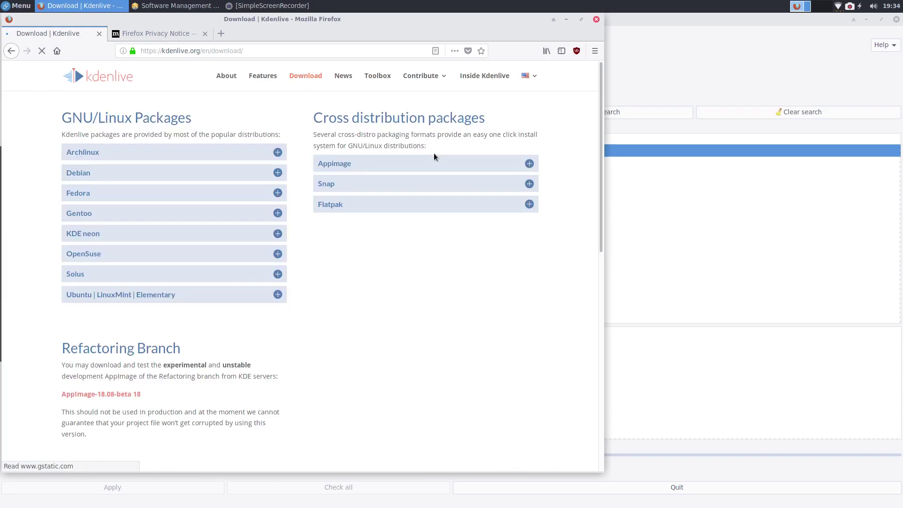
left_click(529, 157)
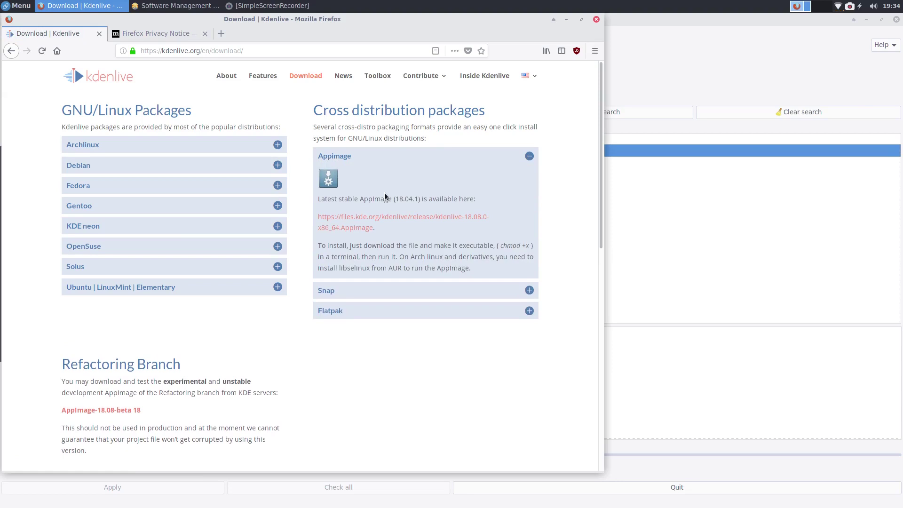
left_click(404, 219)
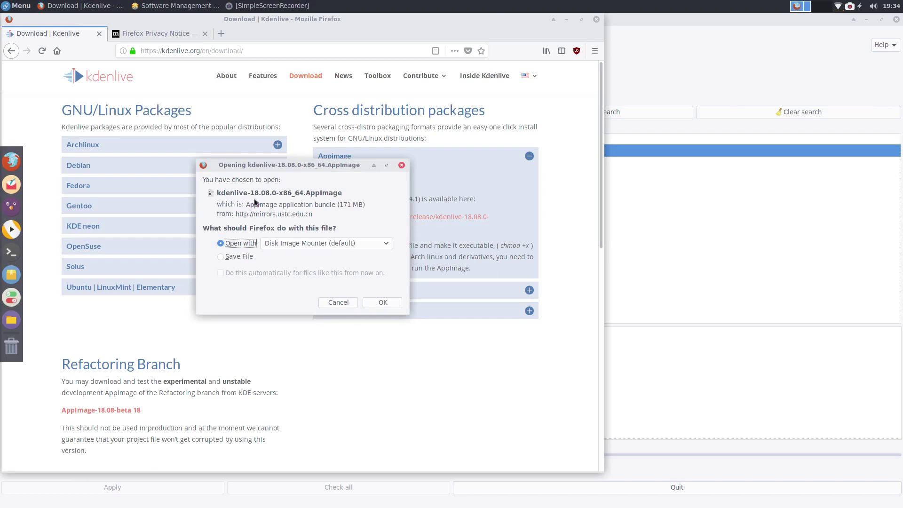
left_click(337, 302)
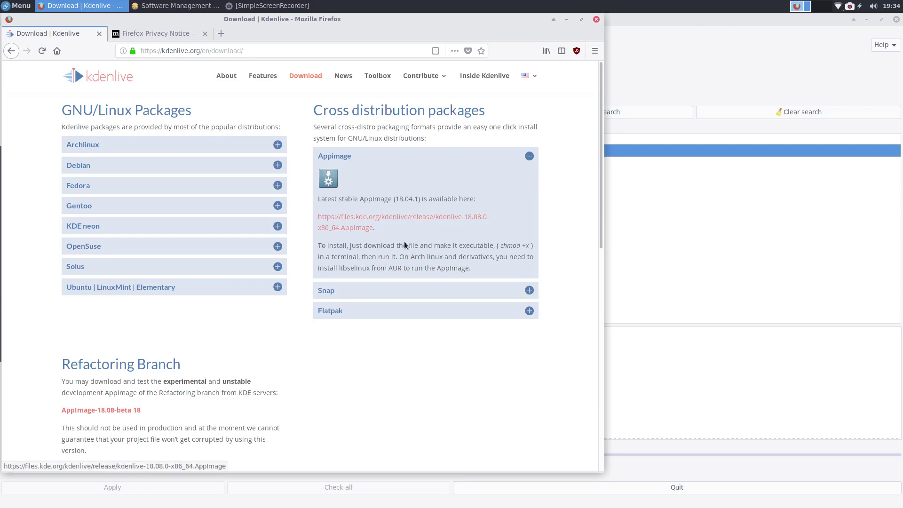
left_click(446, 220)
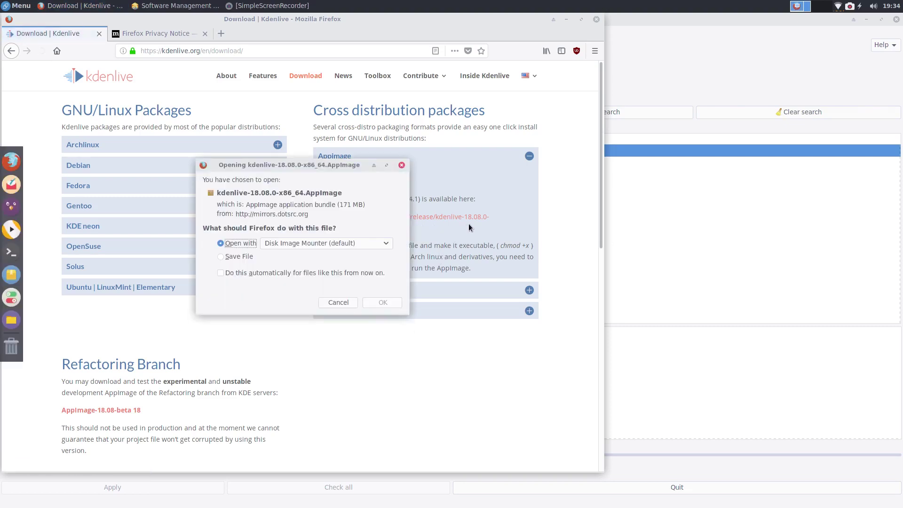
left_click(239, 257)
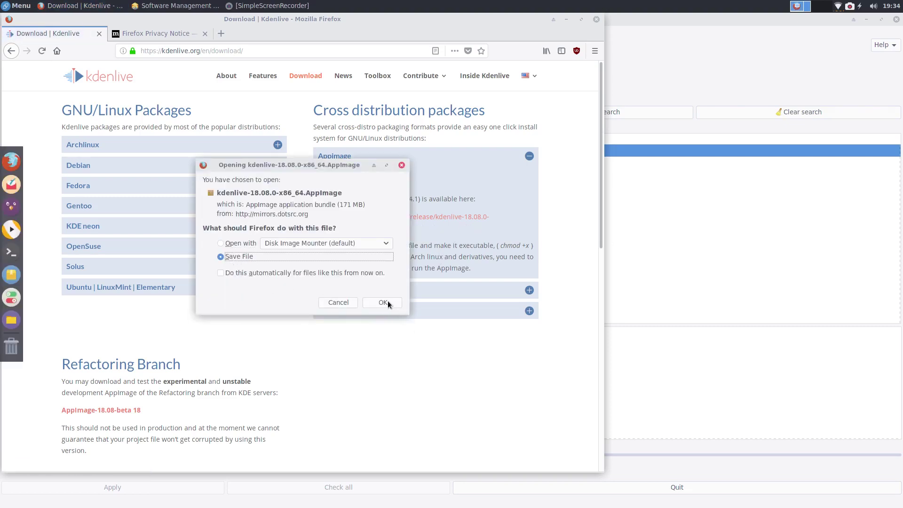
left_click(384, 303)
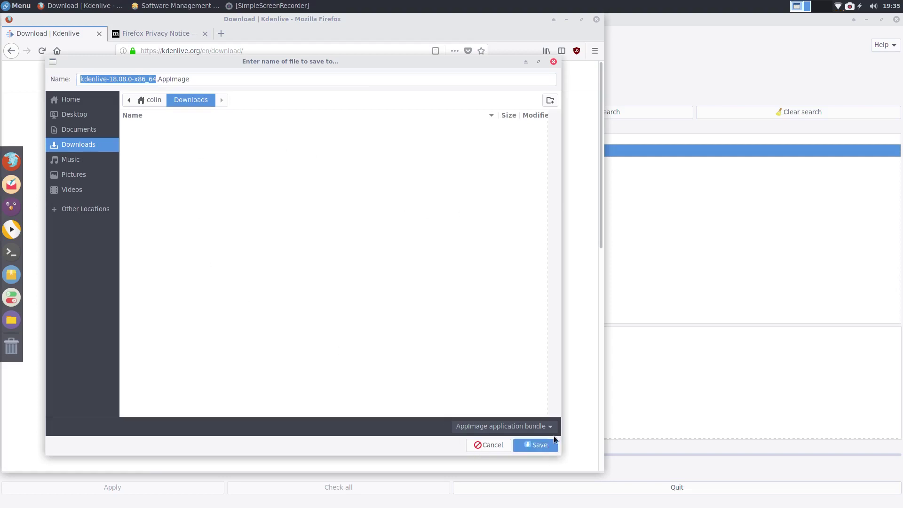
left_click(545, 444)
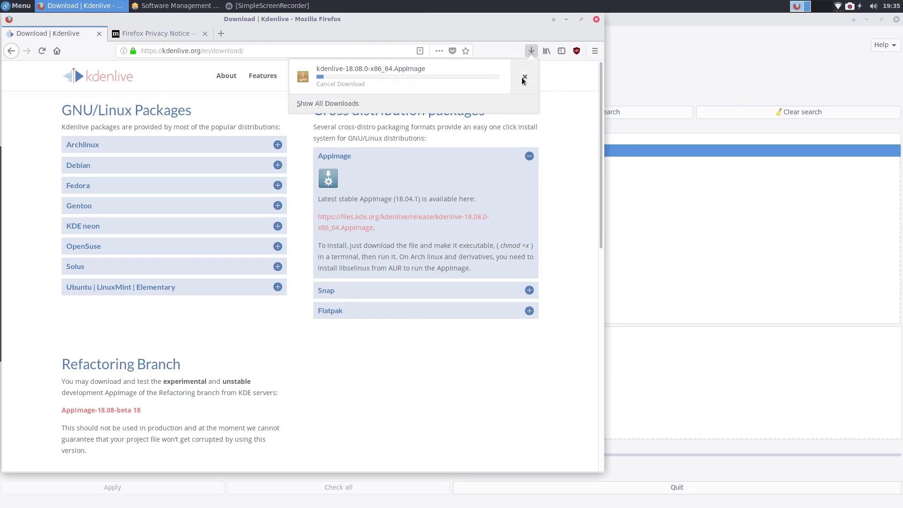
left_click(494, 29)
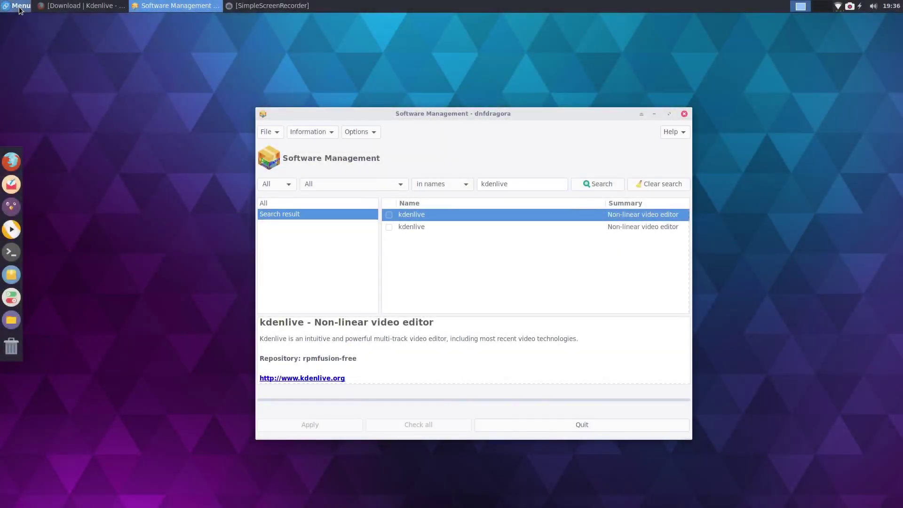
Step: Open the Whisker application menu from the top panel's Menu button
left_click(20, 7)
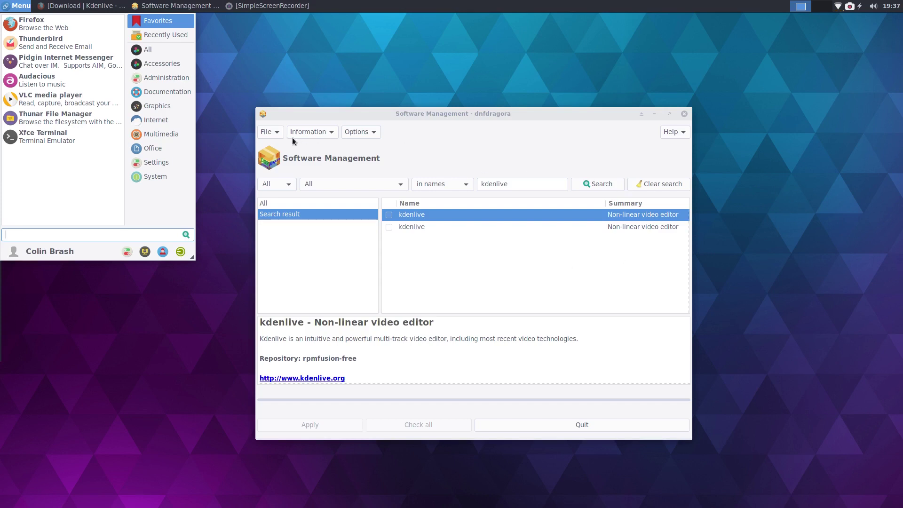
Step: Browse All, Accessories, Administration, Documentation, Graphics and Internet categories in the Whisker Menu
left_click(155, 51)
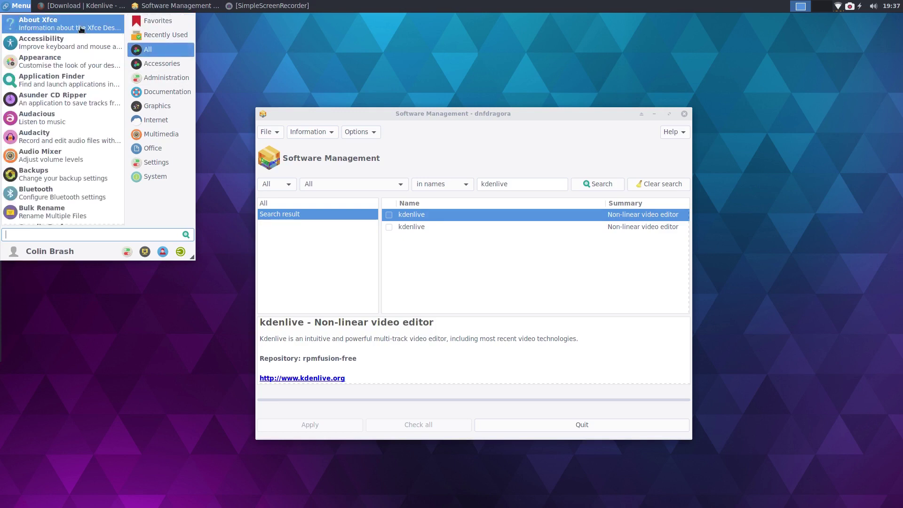
left_click(144, 63)
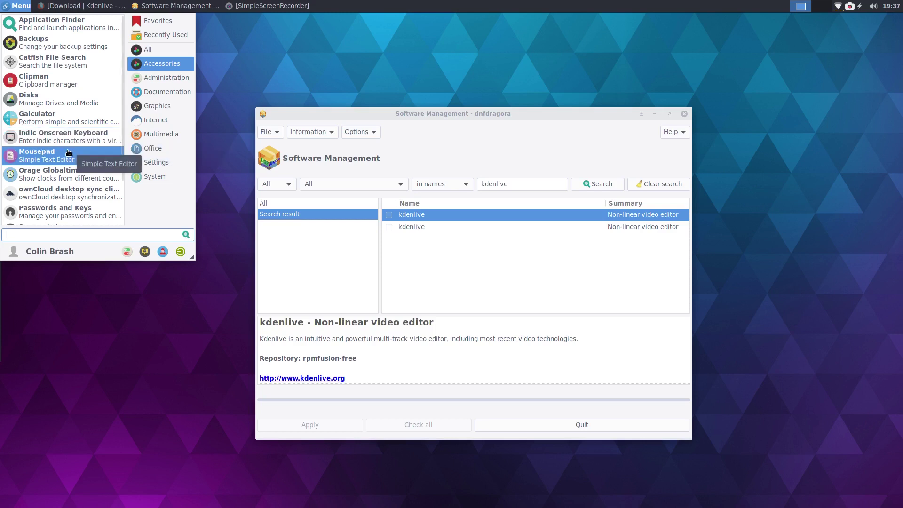
scroll(68, 153, "down", 3)
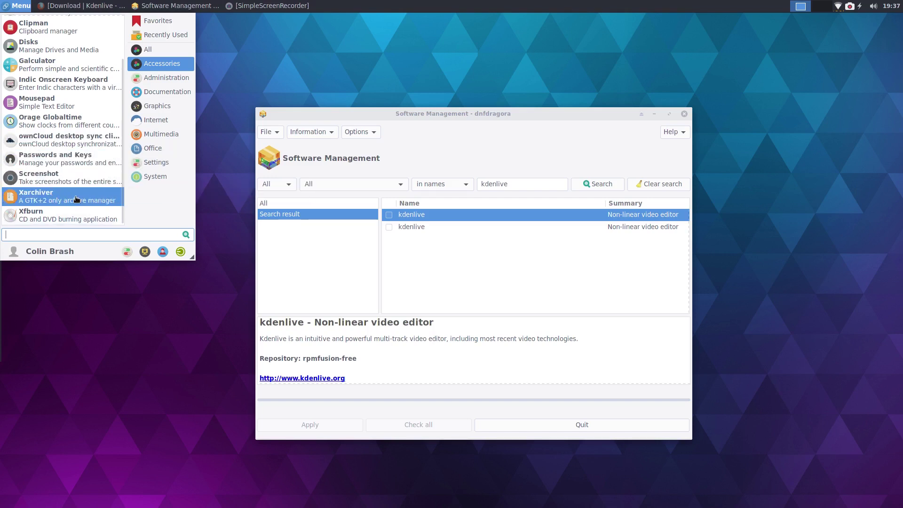
left_click(165, 84)
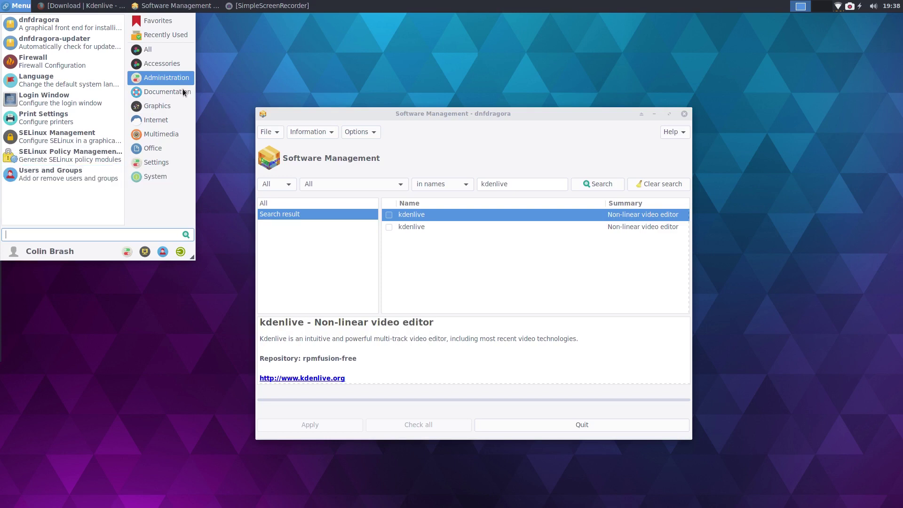
left_click(150, 95)
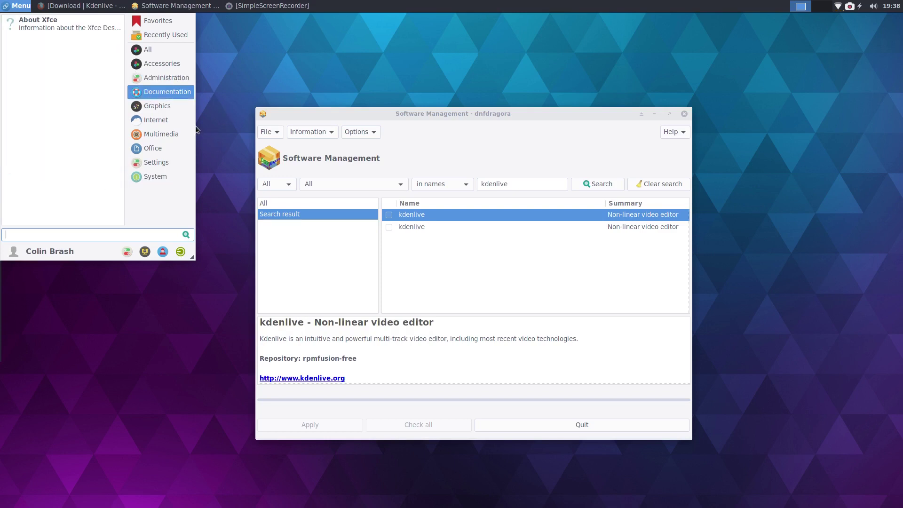
left_click(152, 108)
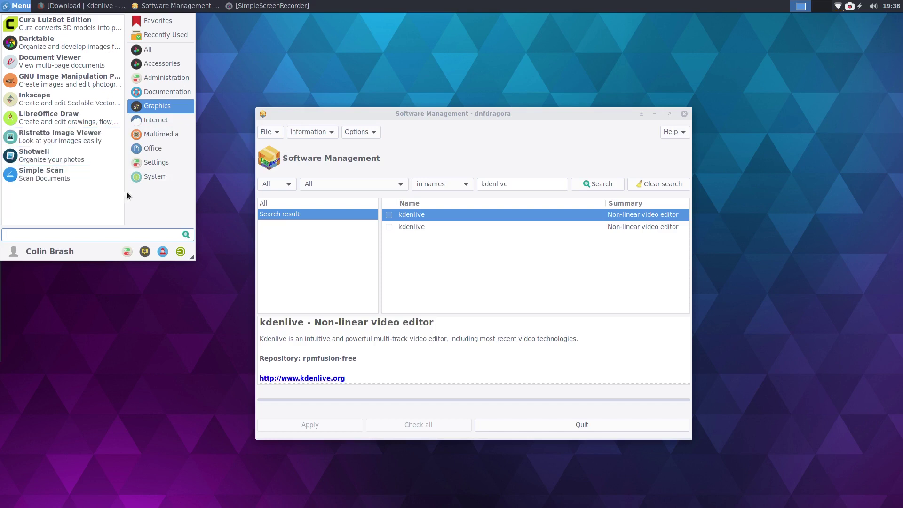
left_click(147, 122)
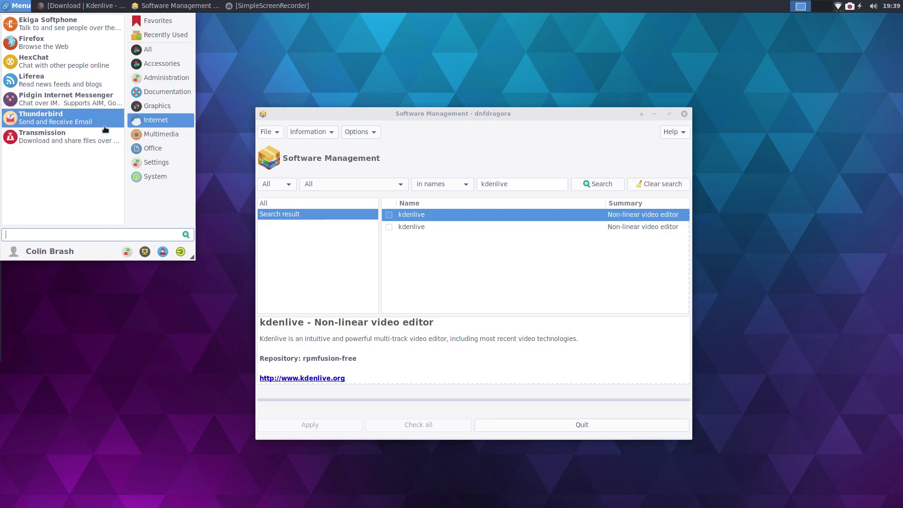
Step: Browse the Multimedia category, then list the Office apps such as LibreOffice, Gnumeric and Orage
left_click(165, 134)
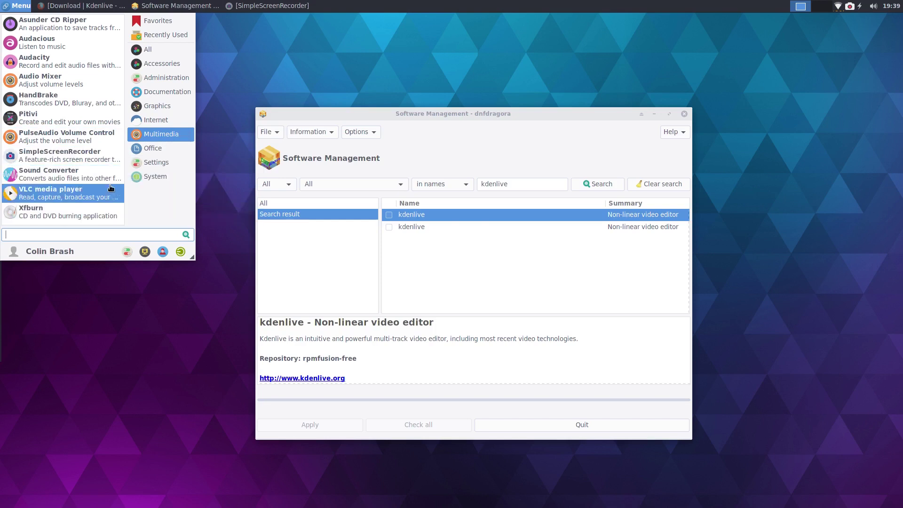
left_click(140, 151)
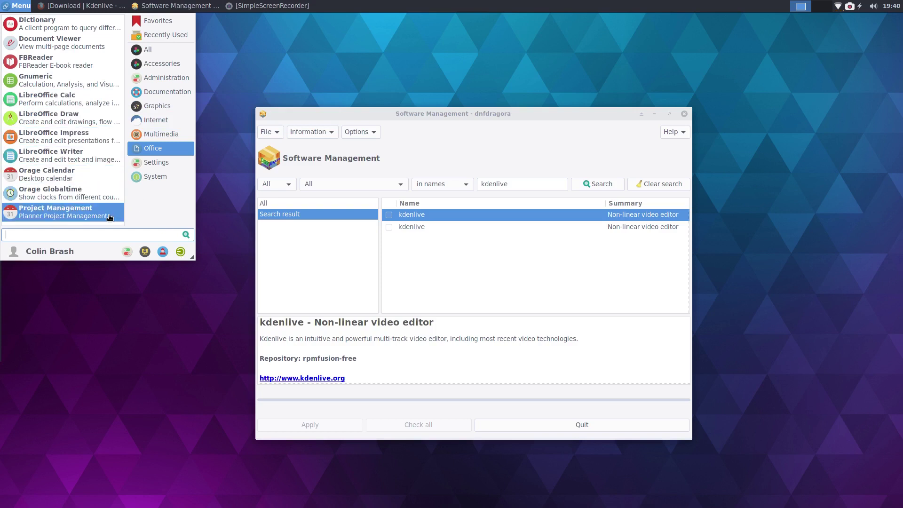
Step: Show the Settings category and scroll through its entries
left_click(155, 163)
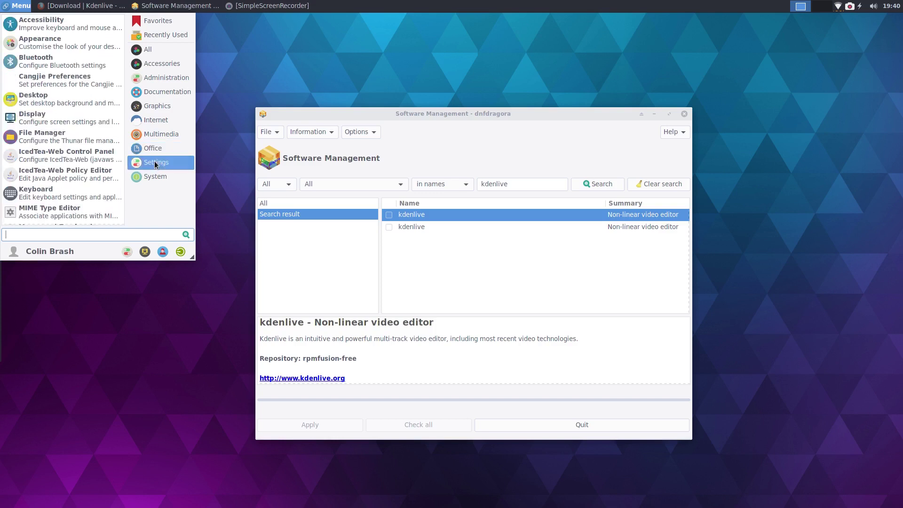
scroll(67, 118, "down", 3)
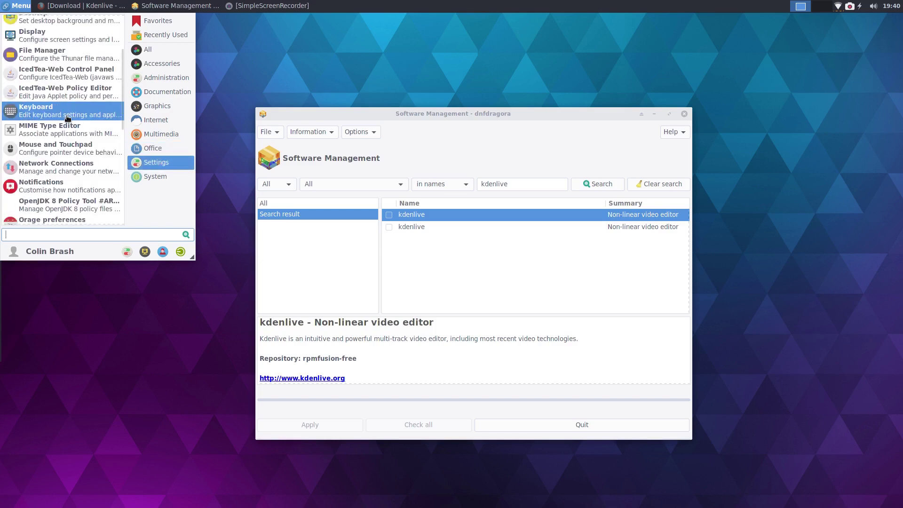
scroll(68, 118, "down", 6)
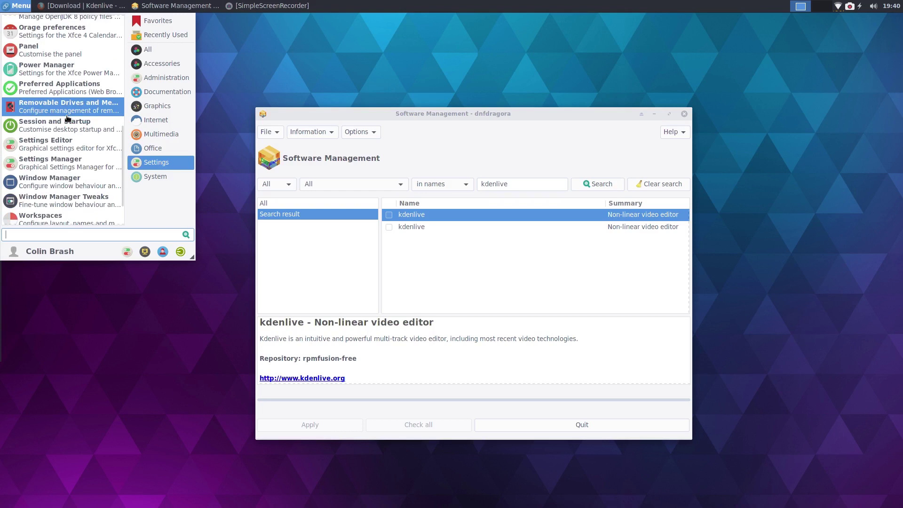
scroll(67, 118, "down", 2)
Step: Show the System category and scroll to Welcome, alongside GParted, Htop and Task Manager
left_click(143, 173)
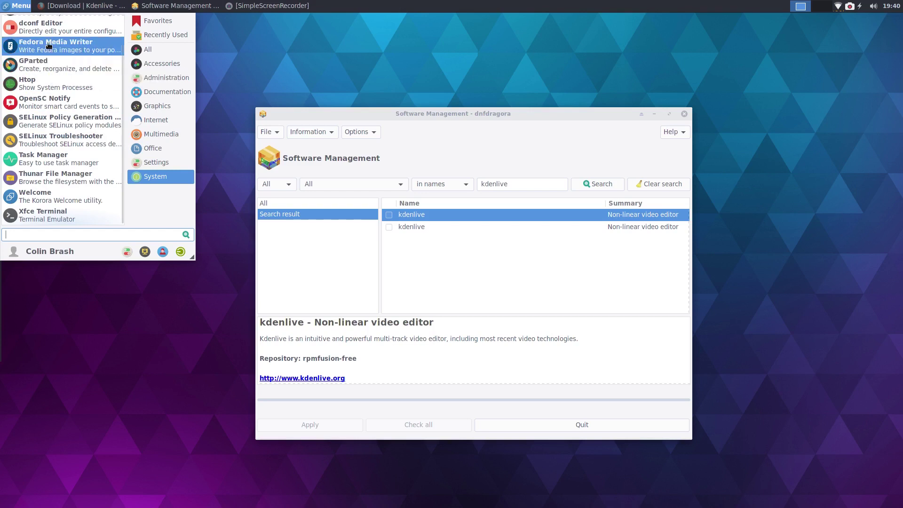
scroll(47, 42, "up", 2)
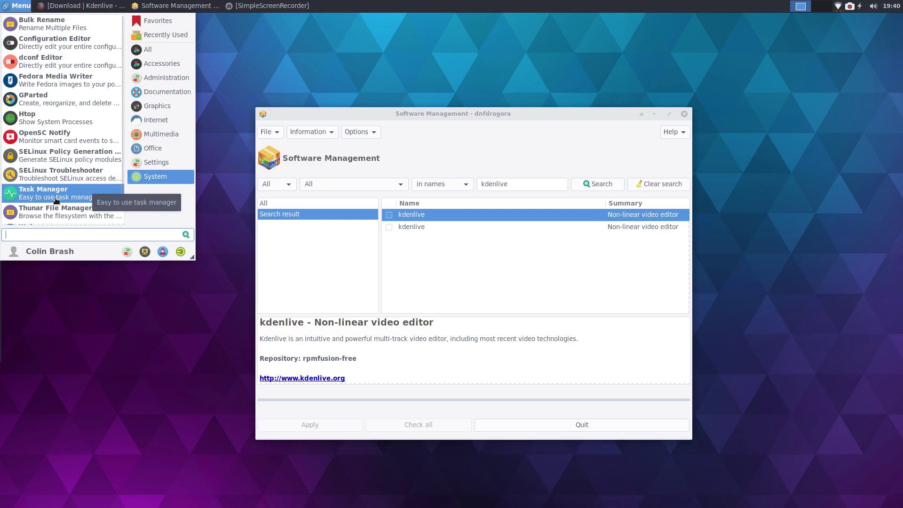
scroll(60, 194, "down", 2)
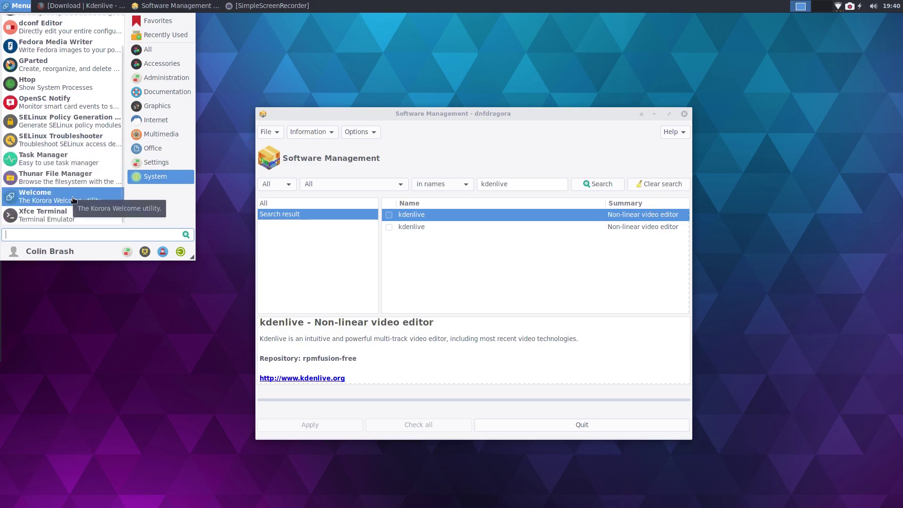
Step: Launch Korora Welcome from the System category, then reopen and dismiss the menu
left_click(73, 200)
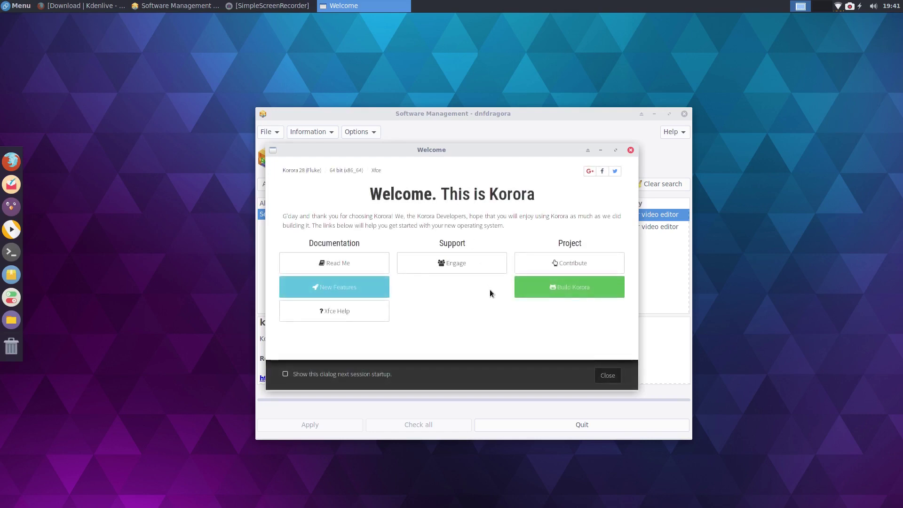
left_click(17, 6)
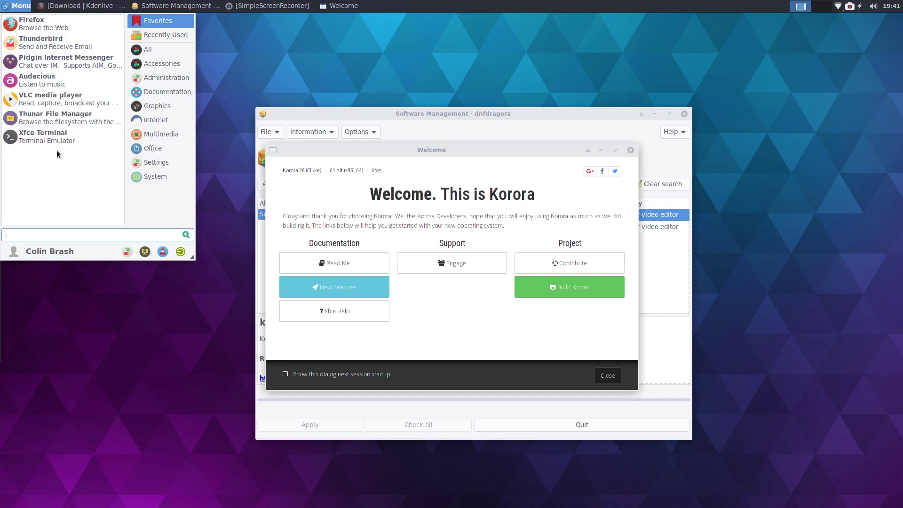
left_click(167, 175)
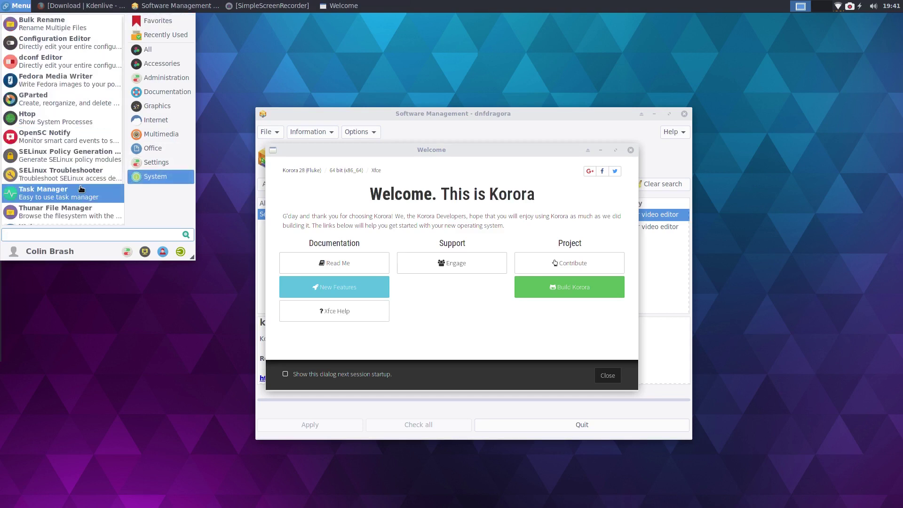
scroll(81, 189, "down", 2)
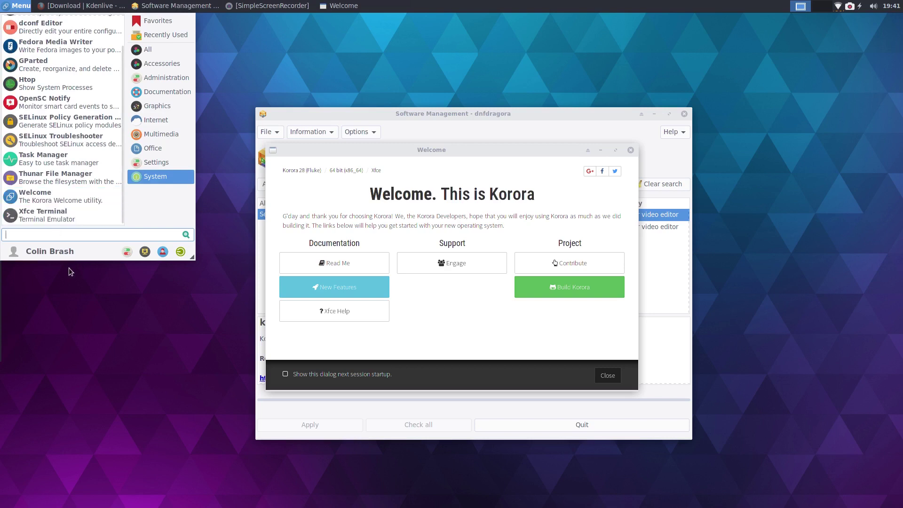
left_click(243, 61)
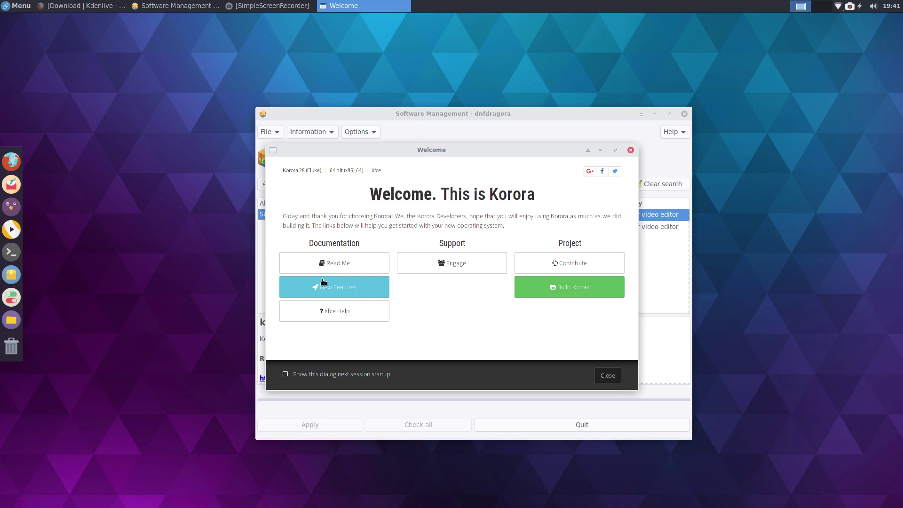
Step: Open the Read Me getting-started page and scroll through it, ending back at the top
left_click(349, 266)
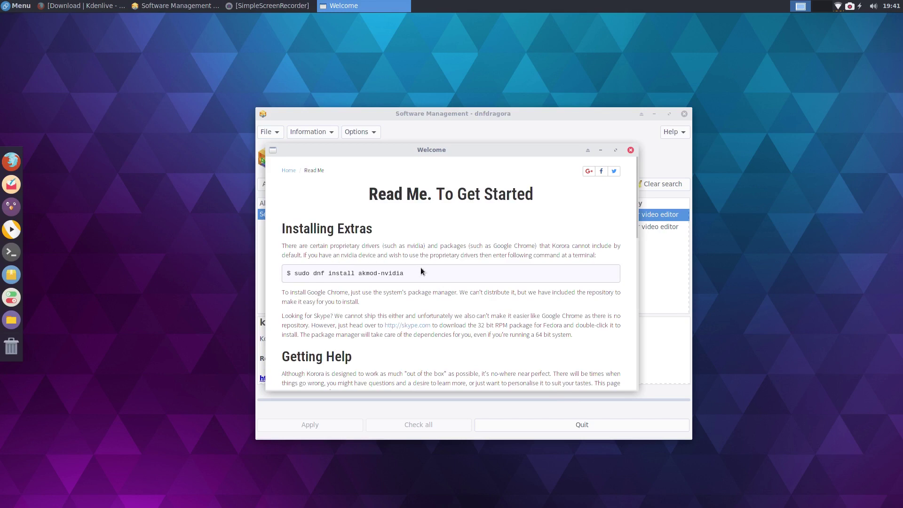
scroll(369, 259, "down", 9)
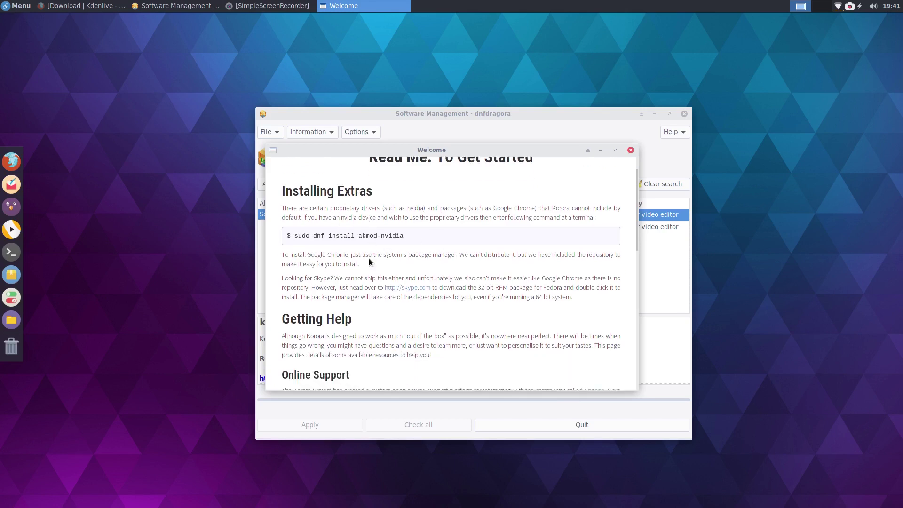
scroll(368, 259, "down", 8)
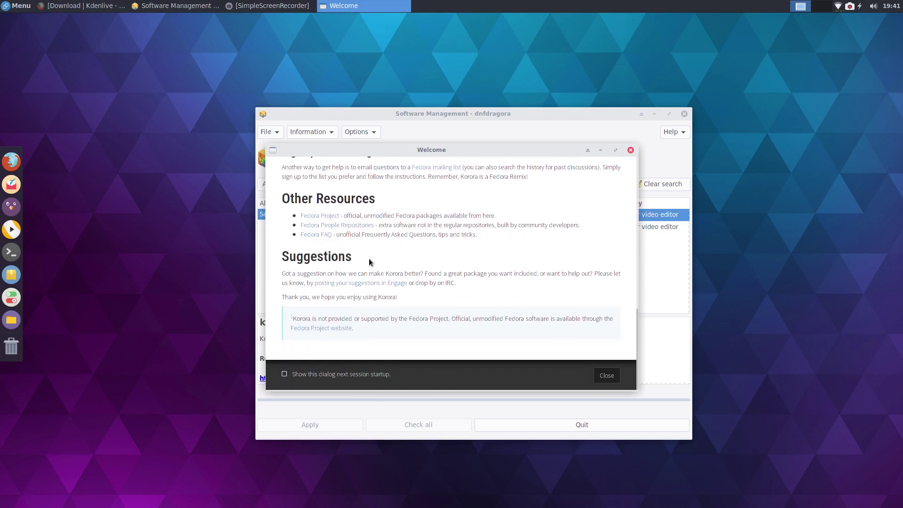
scroll(369, 261, "up", 10)
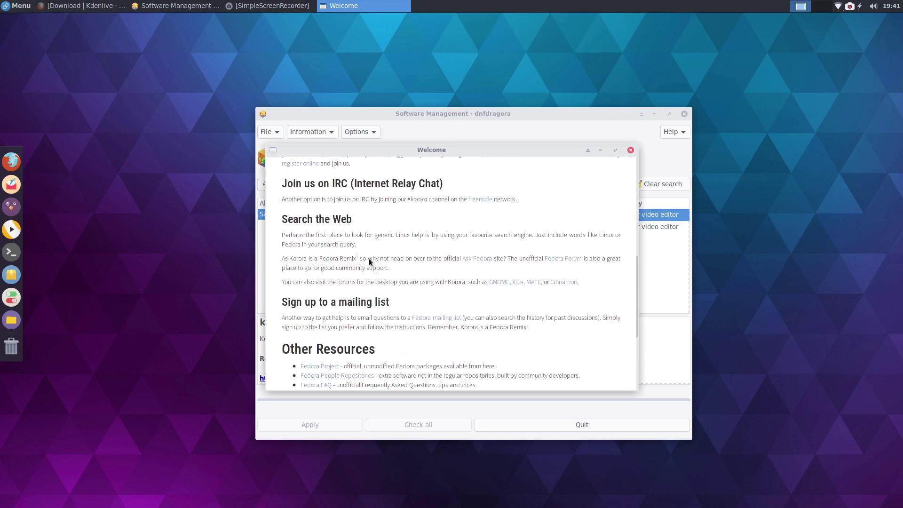
scroll(369, 262, "up", 3)
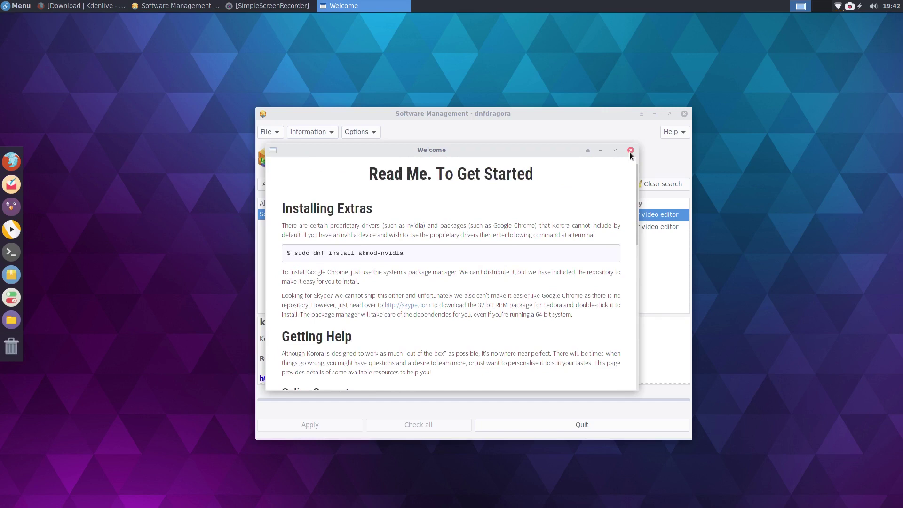
scroll(402, 263, "down", 3)
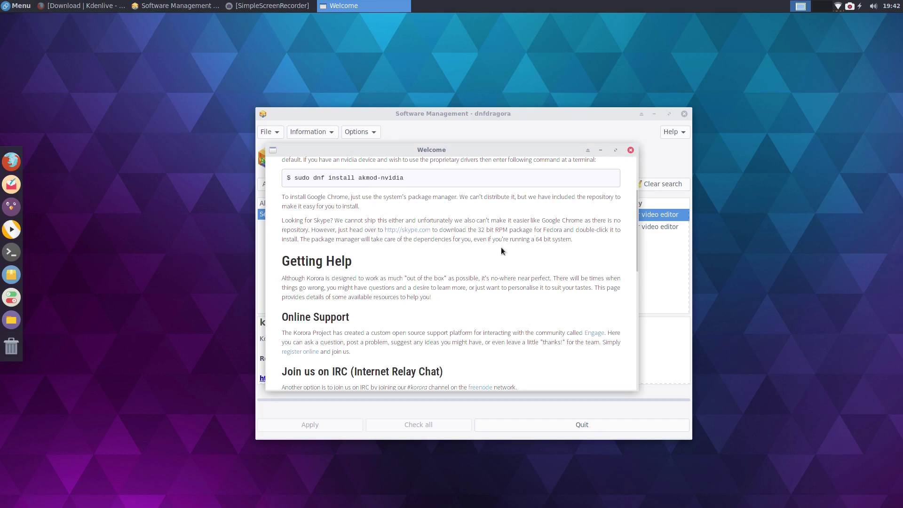
scroll(490, 255, "up", 3)
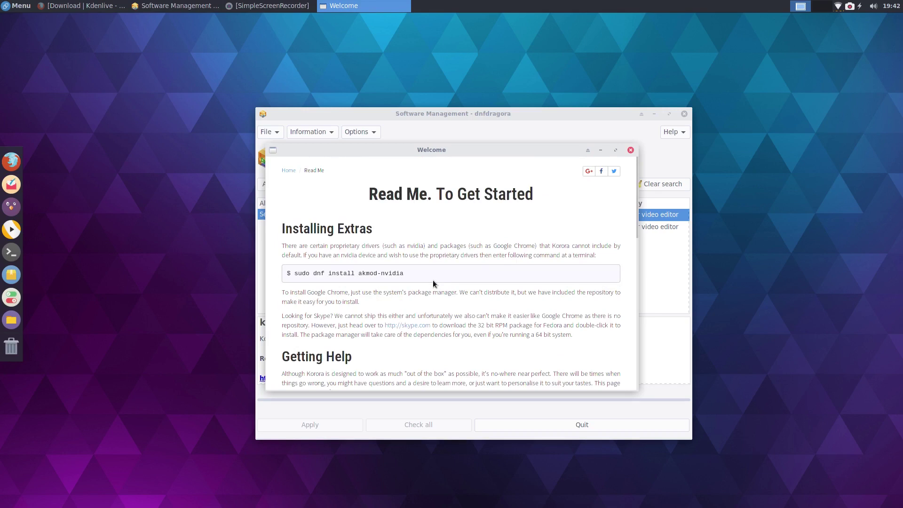
scroll(432, 284, "down", 5)
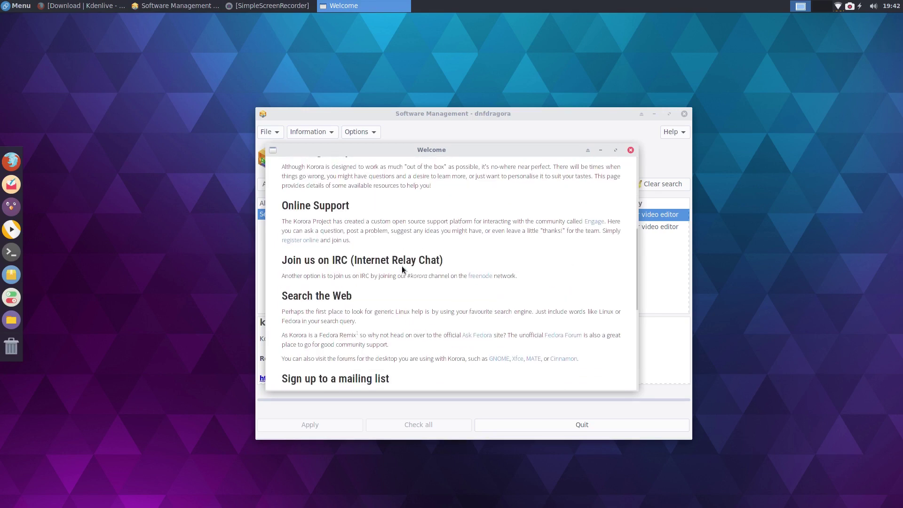
scroll(401, 269, "down", 5)
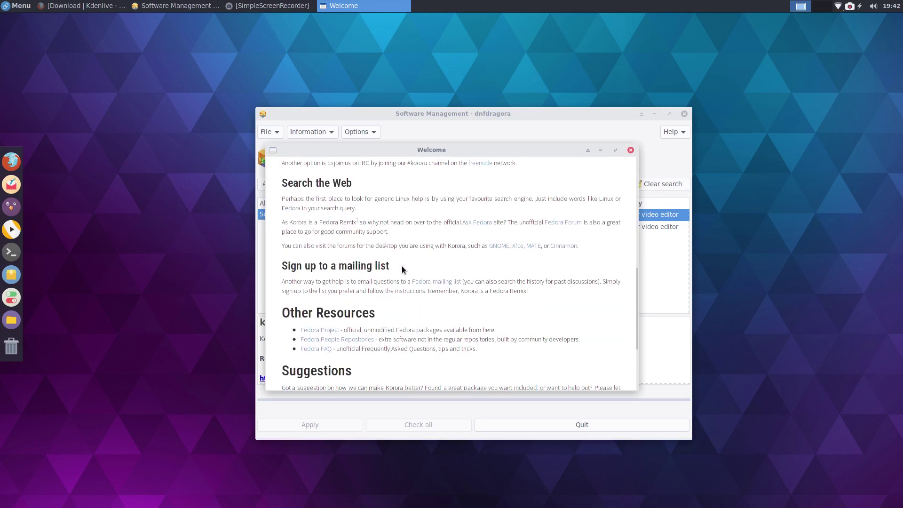
scroll(402, 267, "up", 6)
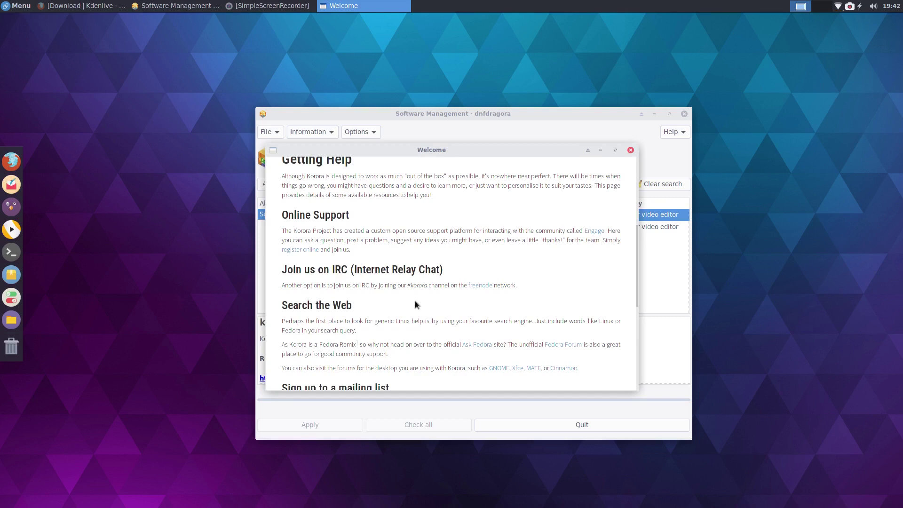
scroll(415, 304, "down", 2)
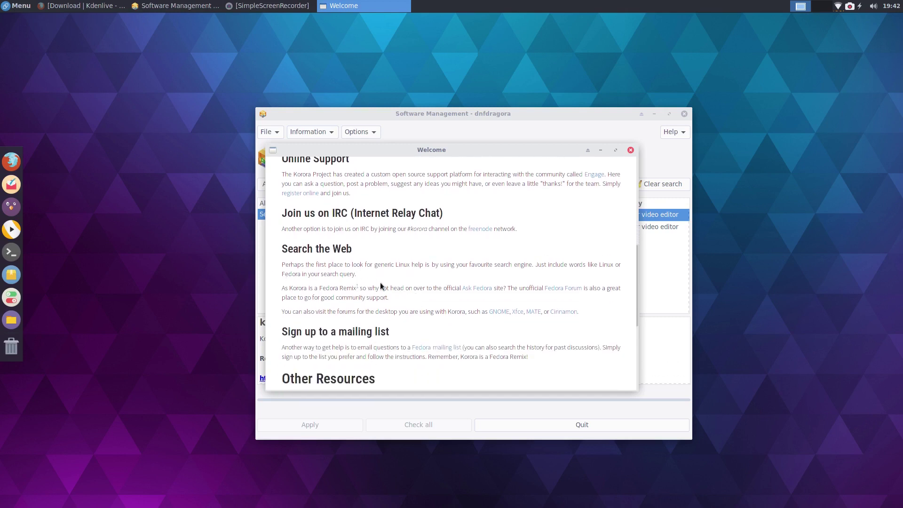
scroll(365, 331, "down", 2)
scroll(348, 327, "up", 5)
scroll(349, 324, "up", 6)
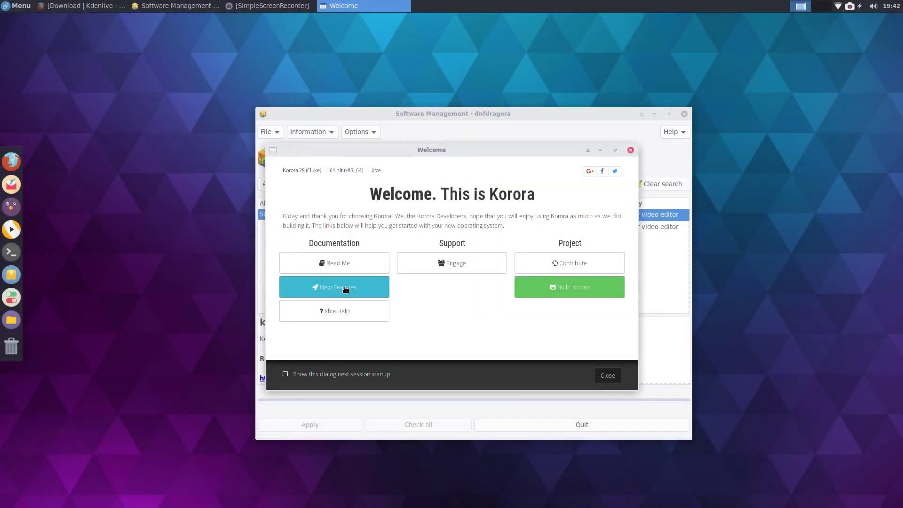
Step: Open New Features and scroll through GNOME 3.28, LibreOffice 6.0, Golang 1.10 and Python 3.7 notes
left_click(346, 290)
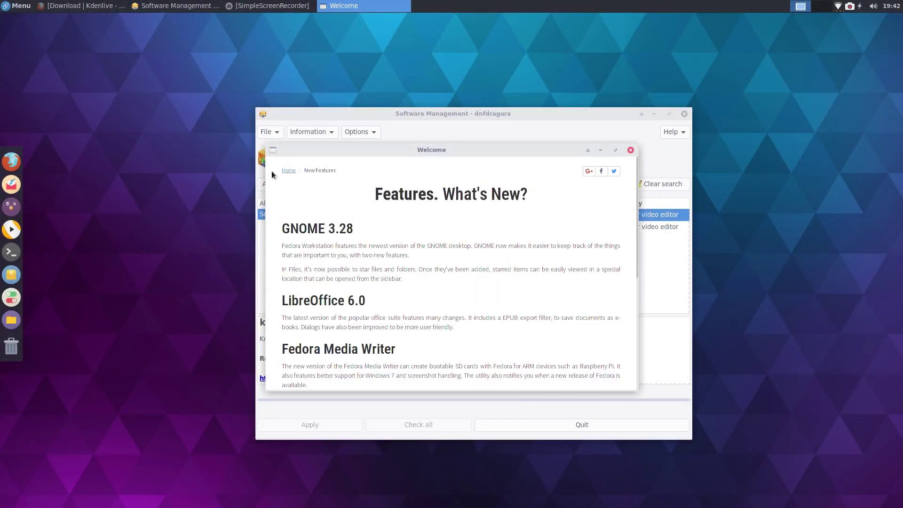
scroll(417, 212, "down", 1)
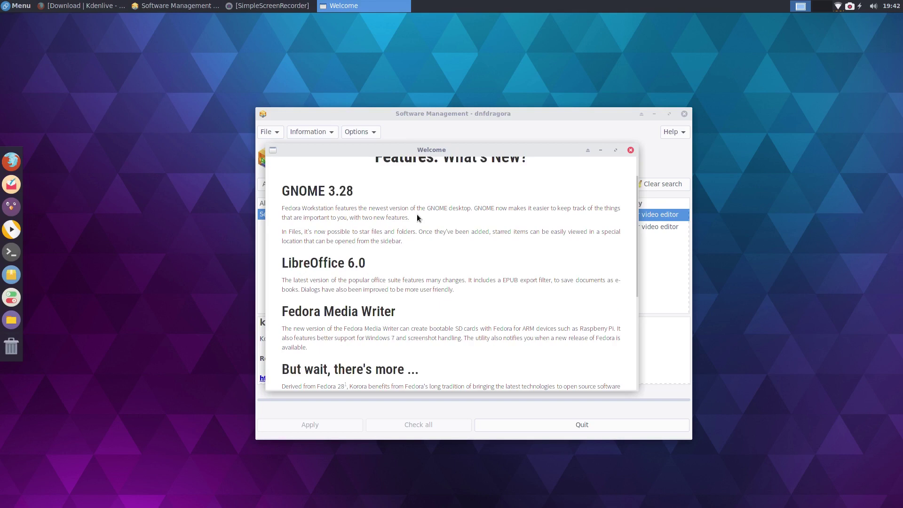
scroll(416, 214, "down", 1)
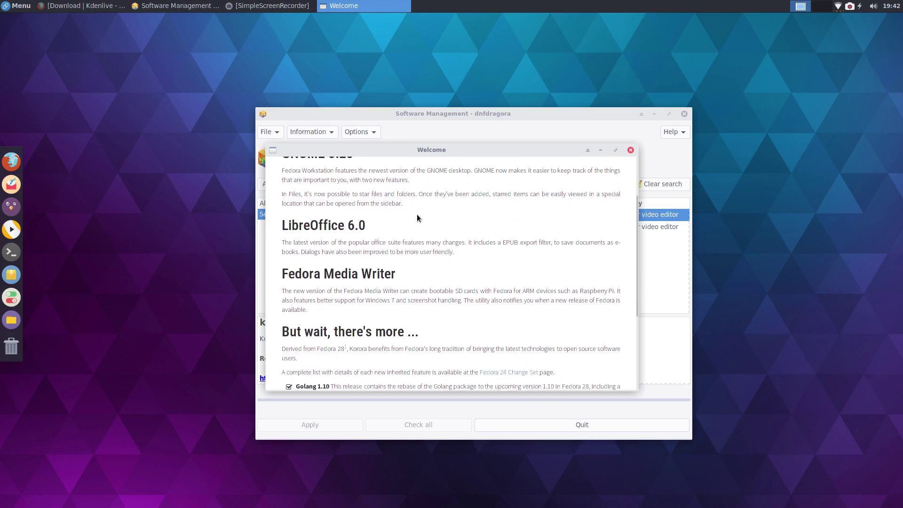
scroll(417, 214, "down", 1)
scroll(417, 213, "down", 1)
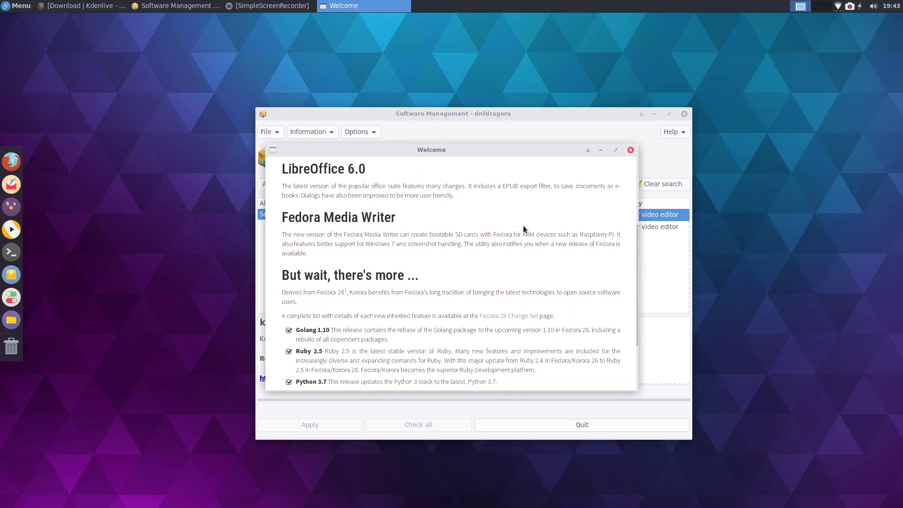
scroll(388, 254, "down", 3)
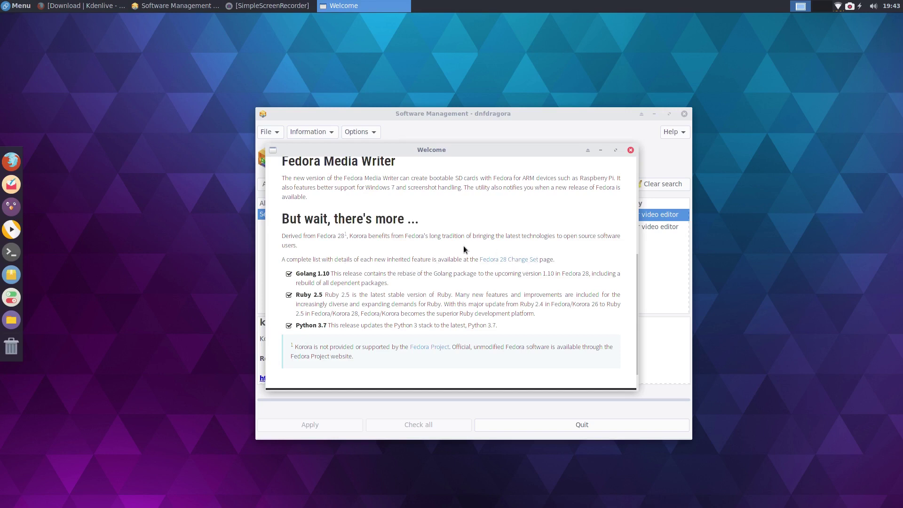
scroll(455, 256, "down", 2)
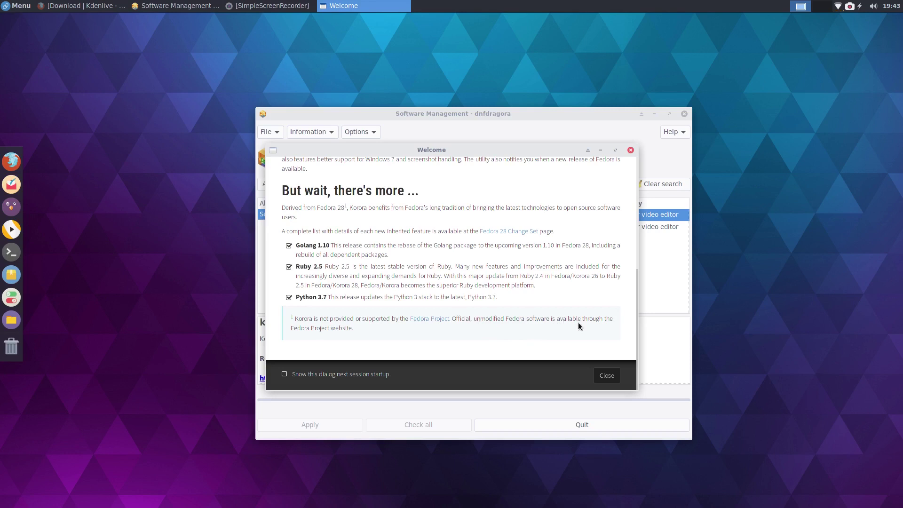
scroll(518, 282, "up", 10)
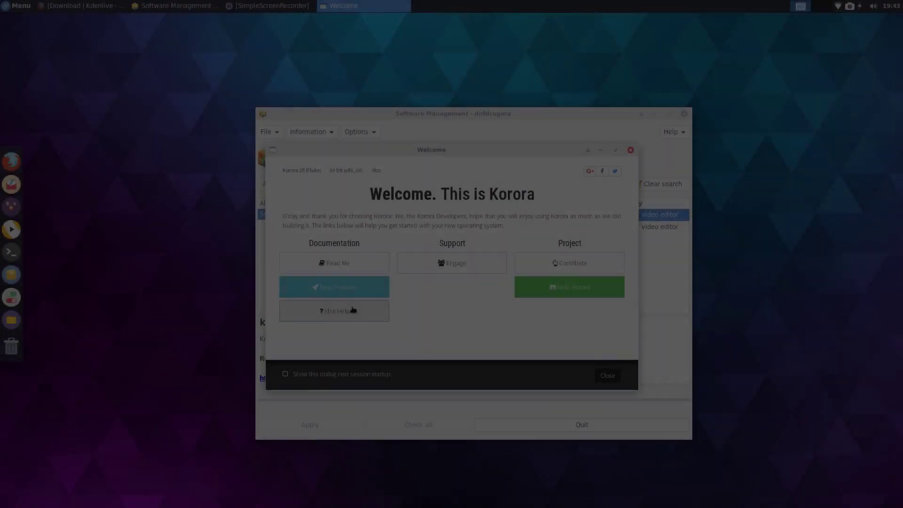
left_click(353, 310)
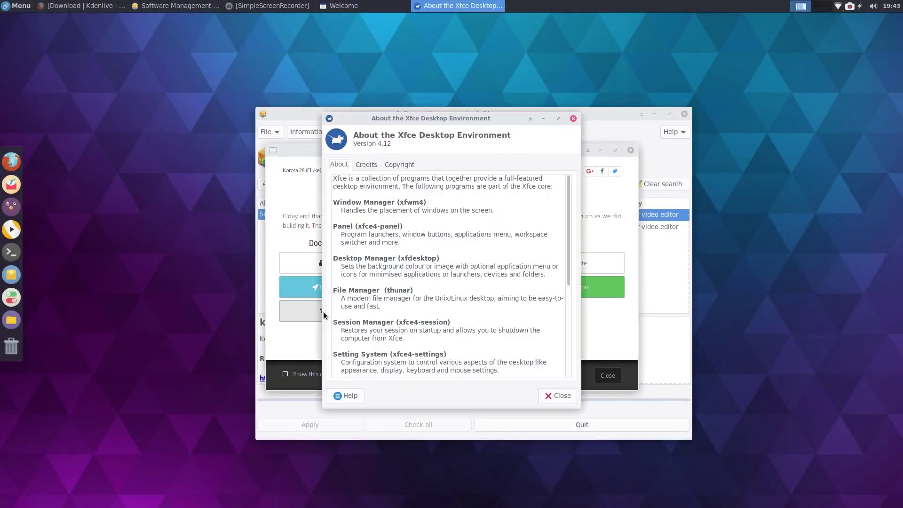
scroll(362, 282, "down", 5)
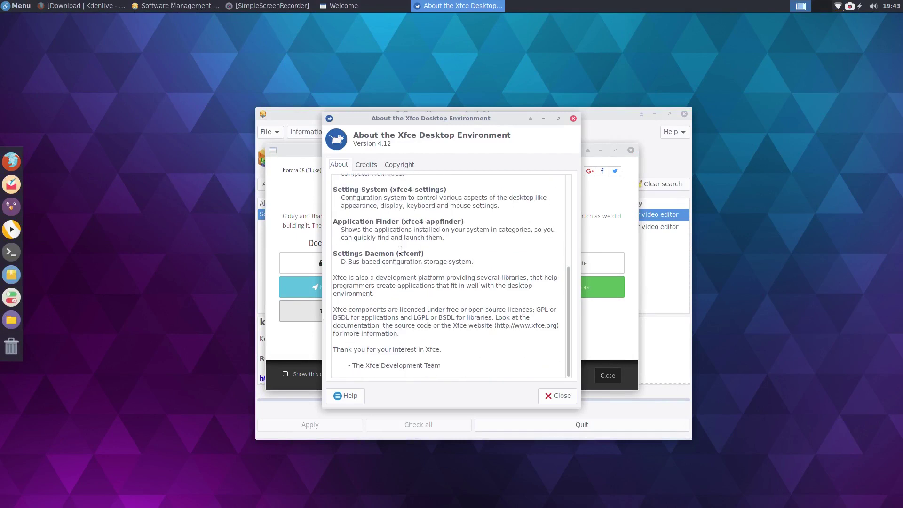
scroll(376, 273, "up", 5)
left_click(367, 168)
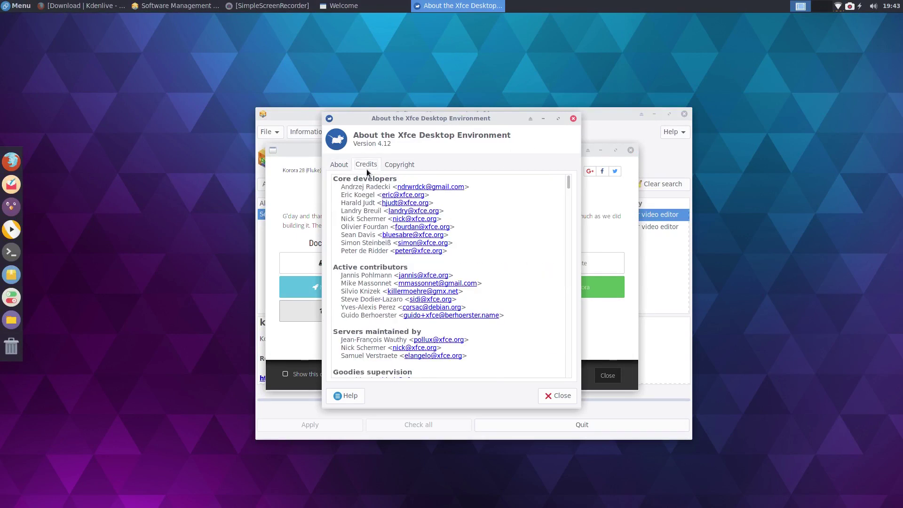
left_click(573, 118)
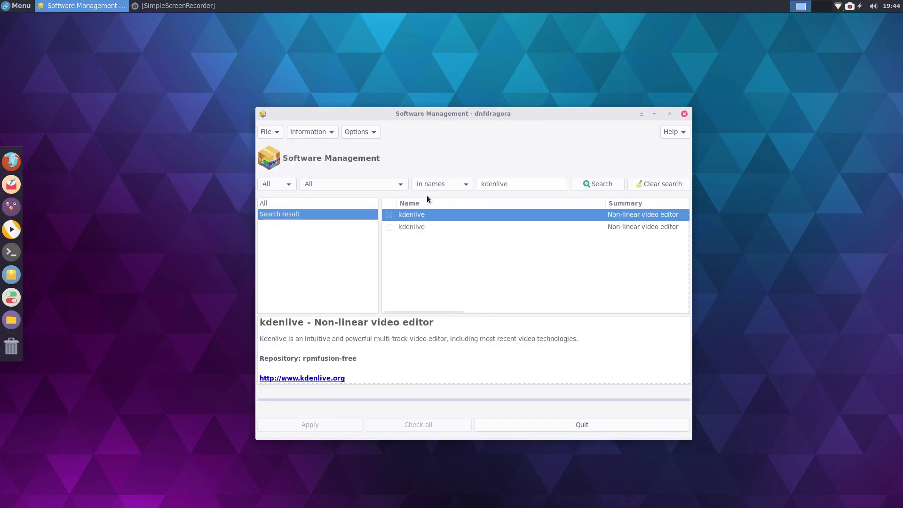
Step: Search for 'google' instead of kdenlive and mark google-chrome-stable for installation
left_click(509, 186)
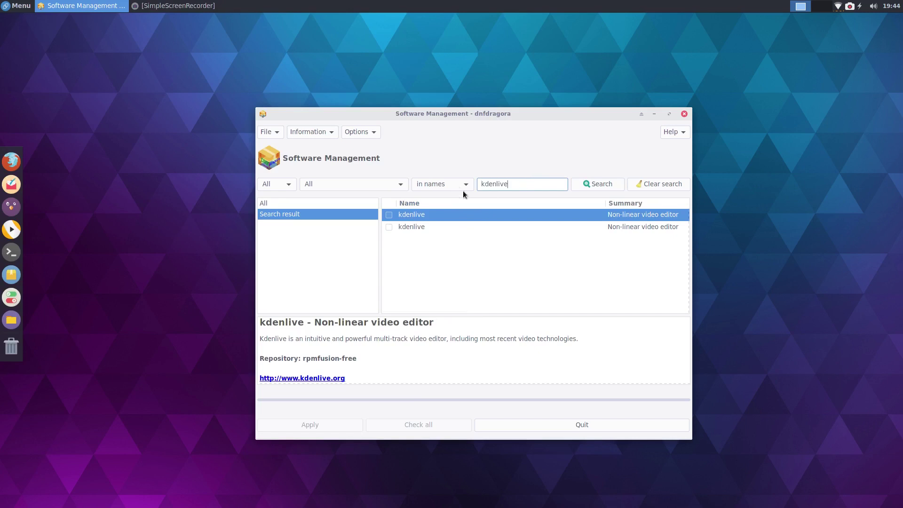
double_click(498, 184)
type("google")
left_click(583, 187)
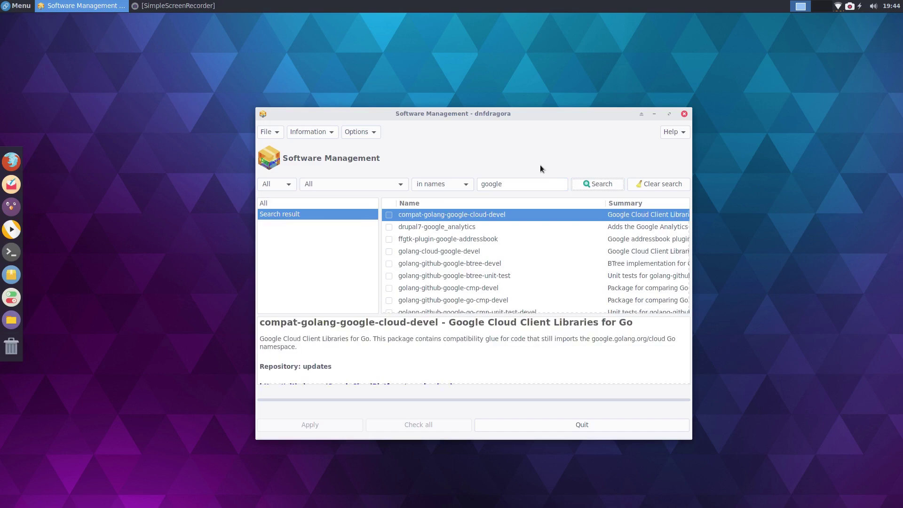
scroll(411, 248, "down", 10)
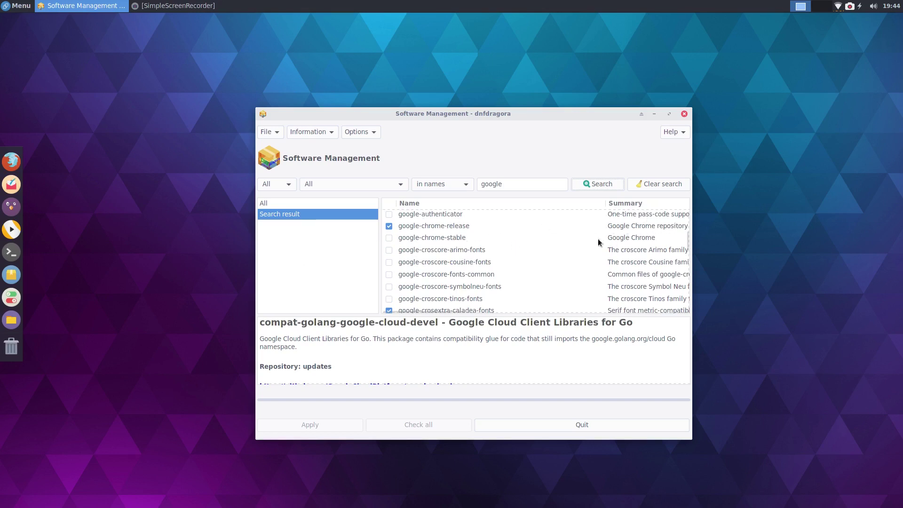
left_click(390, 237)
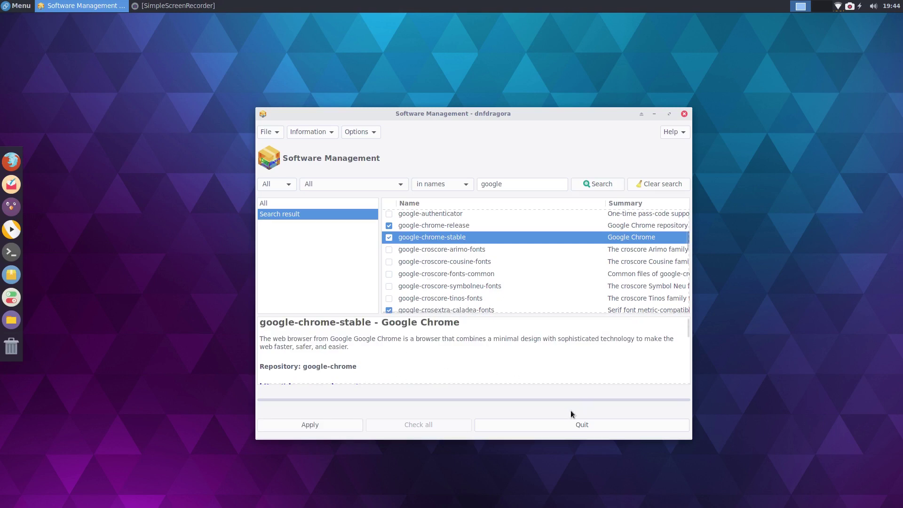
Step: Apply the google-chrome-stable install, confirm the transaction and authorise with the root password
left_click(303, 423)
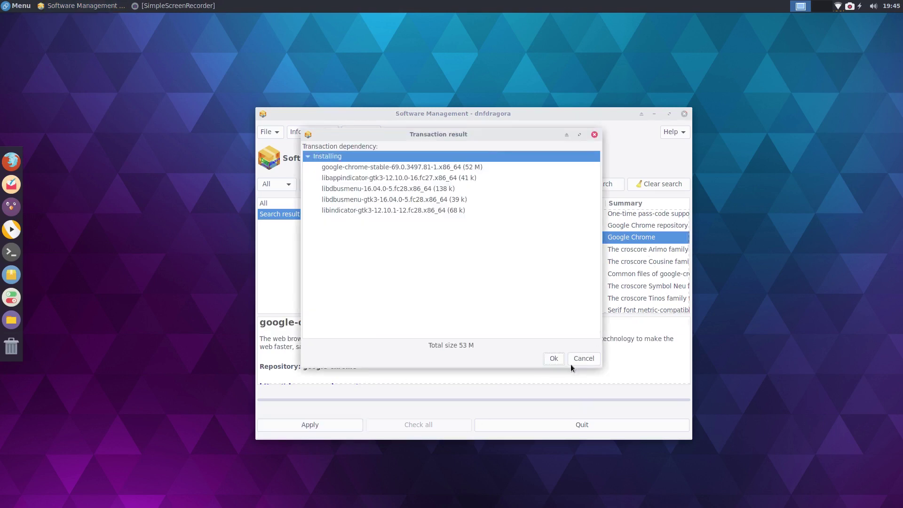
left_click(554, 358)
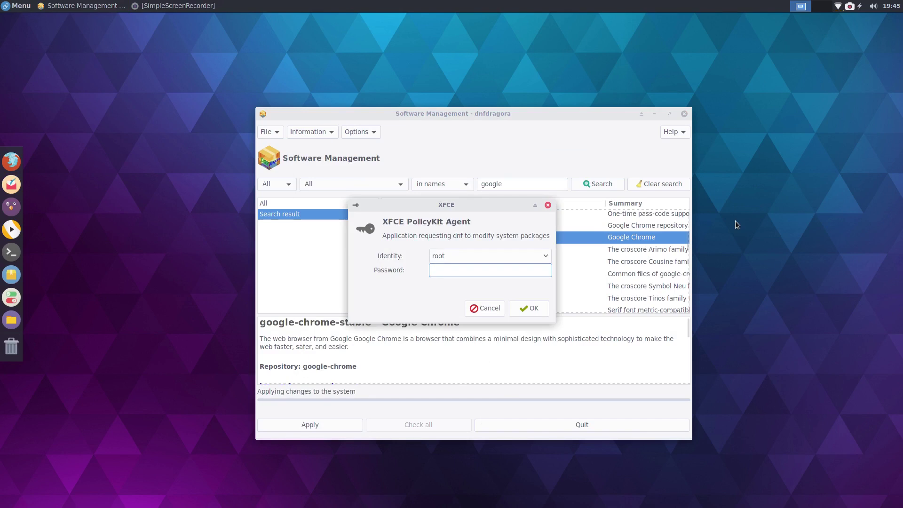
type("********")
key("Return")
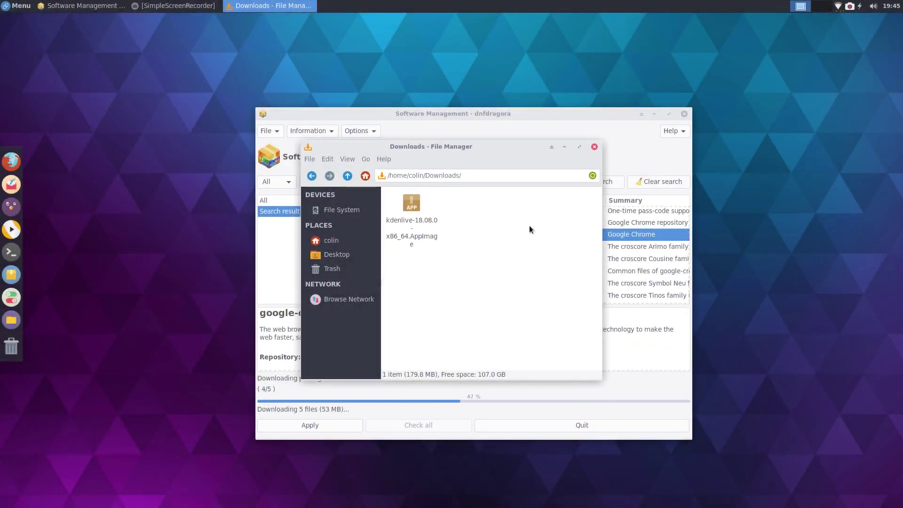
Step: Cut the kdenlive AppImage and show hidden files in the home folder
right_click(410, 199)
left_click(428, 260)
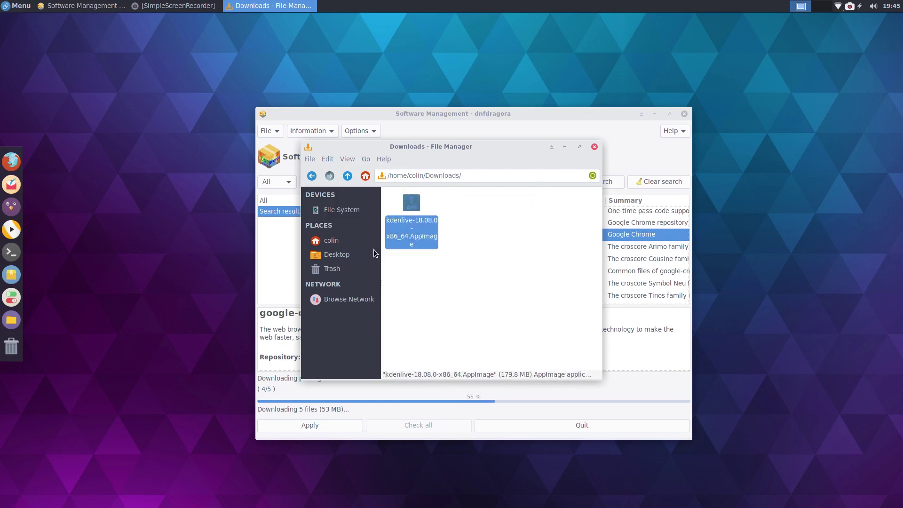
left_click(348, 242)
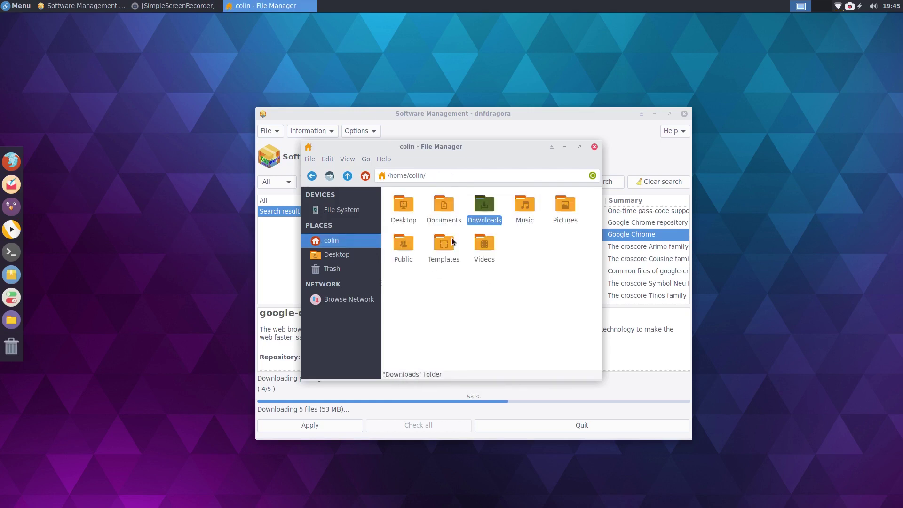
left_click(342, 159)
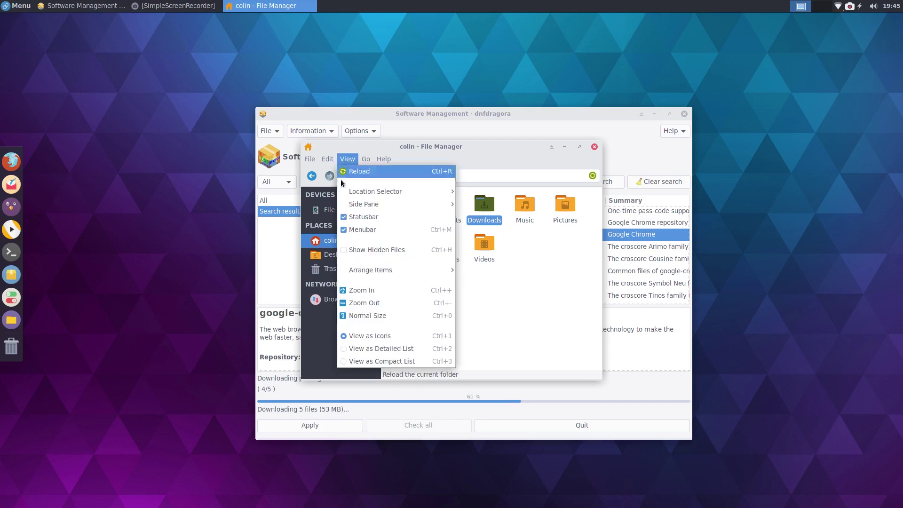
left_click(368, 250)
Step: Create a hidden '.Appimage' folder in home and paste the AppImage into it
right_click(570, 294)
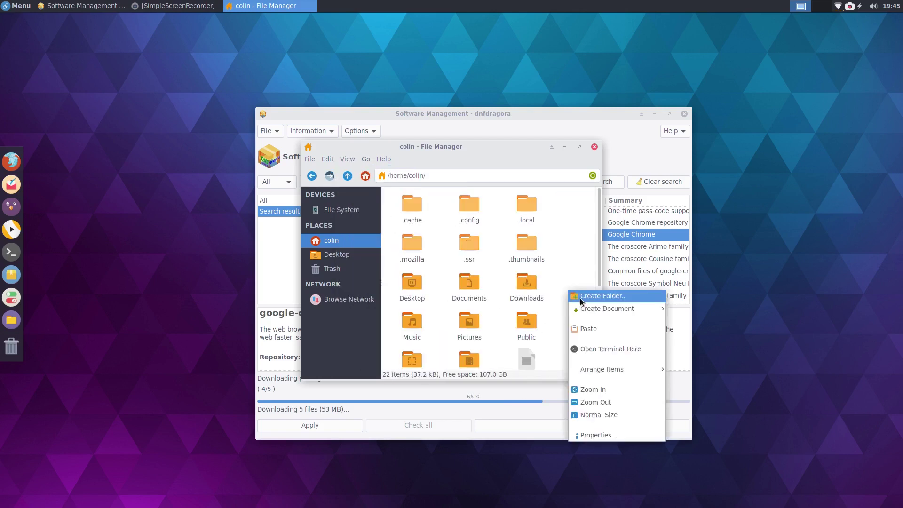
left_click(581, 302)
type(".App")
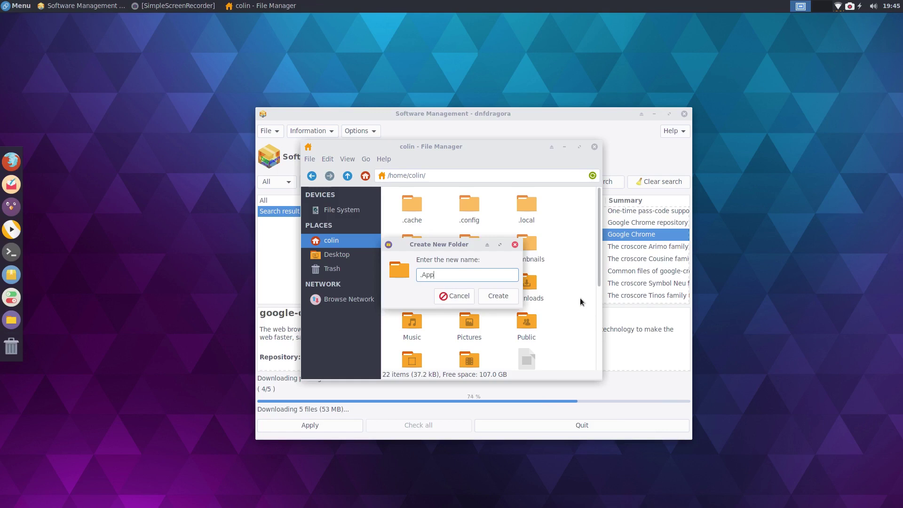
type("image")
key("Return")
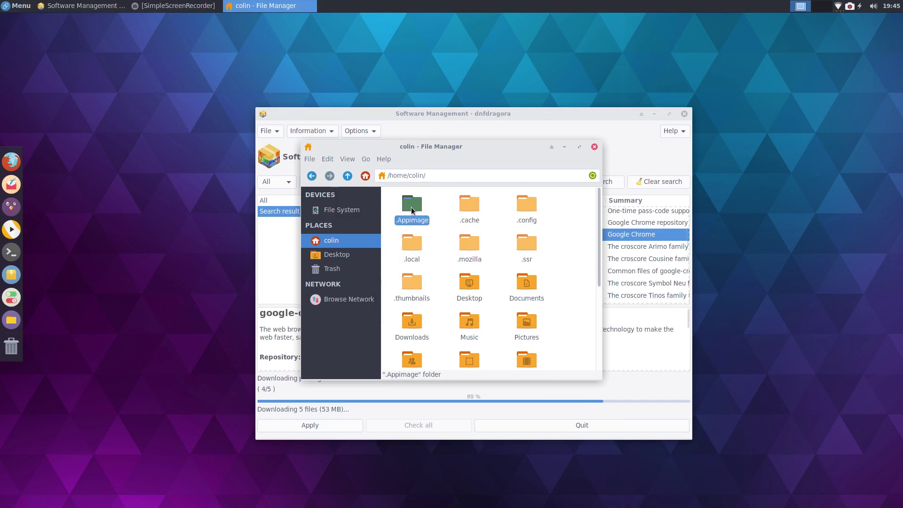
double_click(411, 204)
right_click(422, 239)
left_click(439, 276)
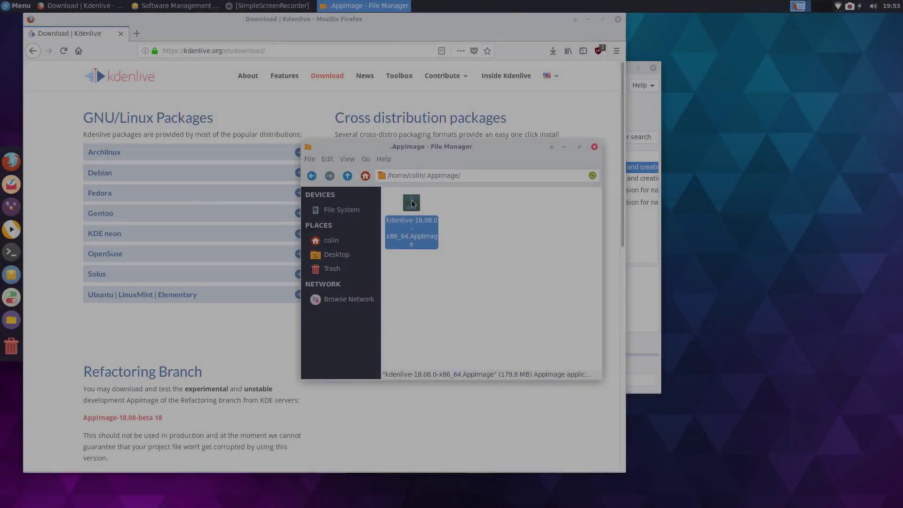
Step: Allow the kdenlive AppImage to run as a program in its Permissions properties
right_click(412, 200)
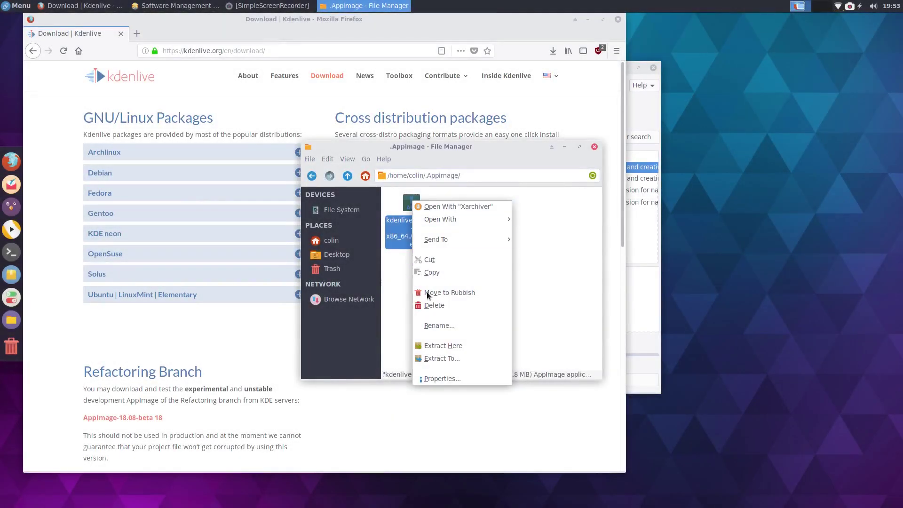
left_click(432, 375)
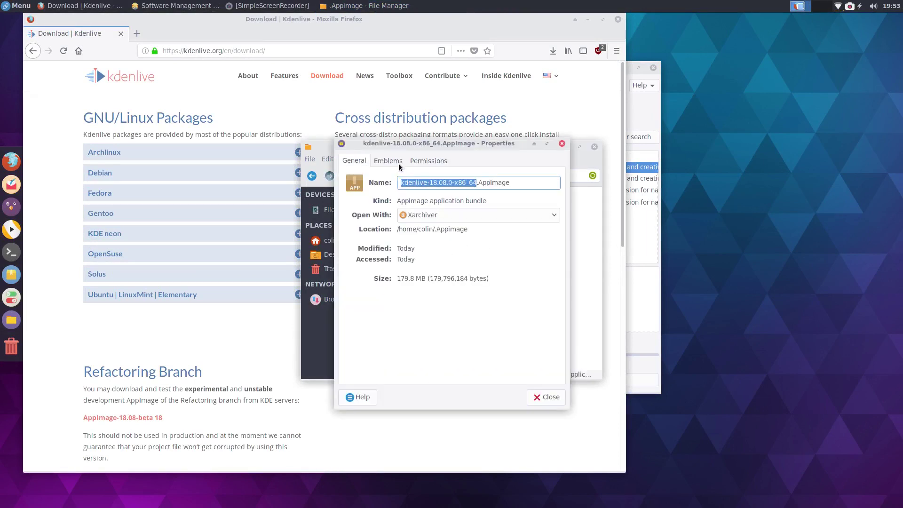
left_click(419, 161)
left_click(390, 290)
left_click(546, 396)
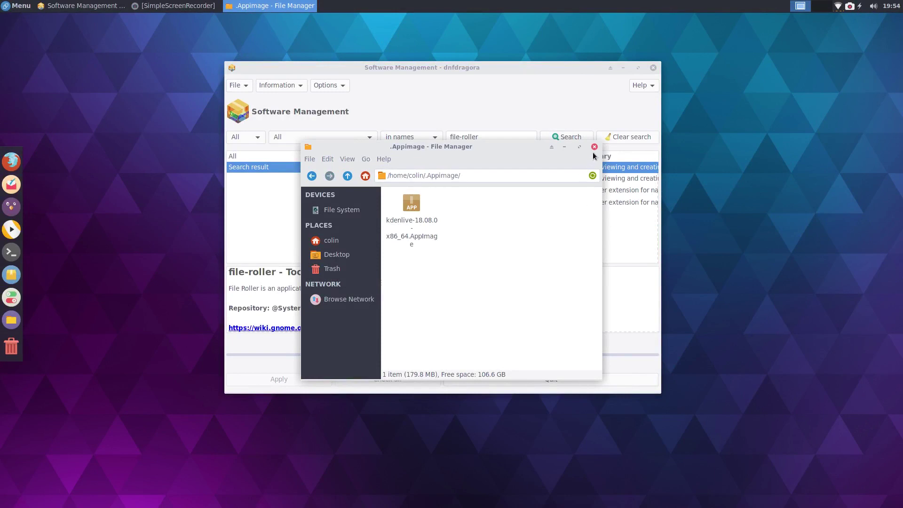
Step: Test-launch Kdenlive from the AppImage, close it, then close Thunar
left_click(415, 203)
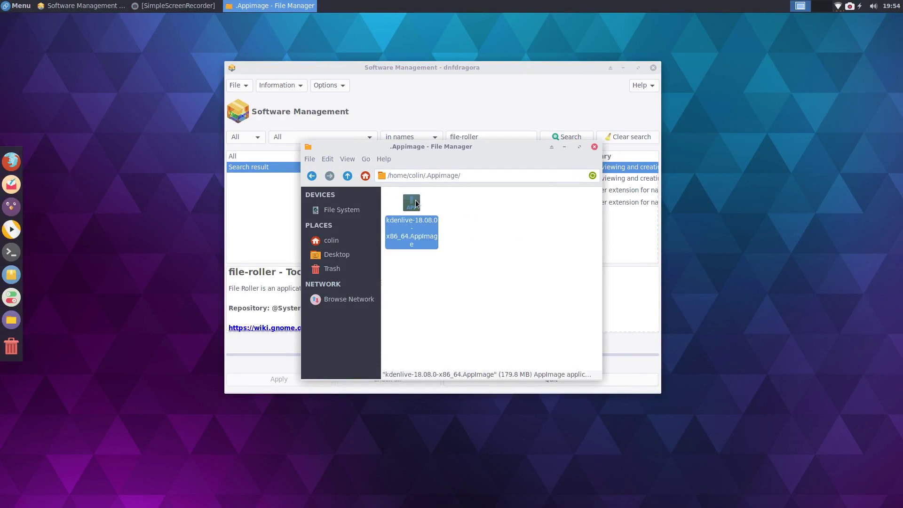
double_click(442, 227)
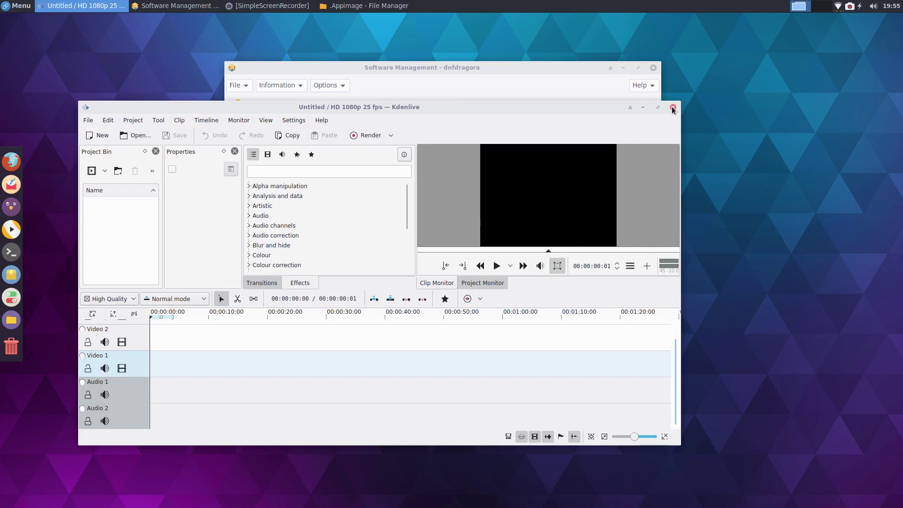
left_click(672, 108)
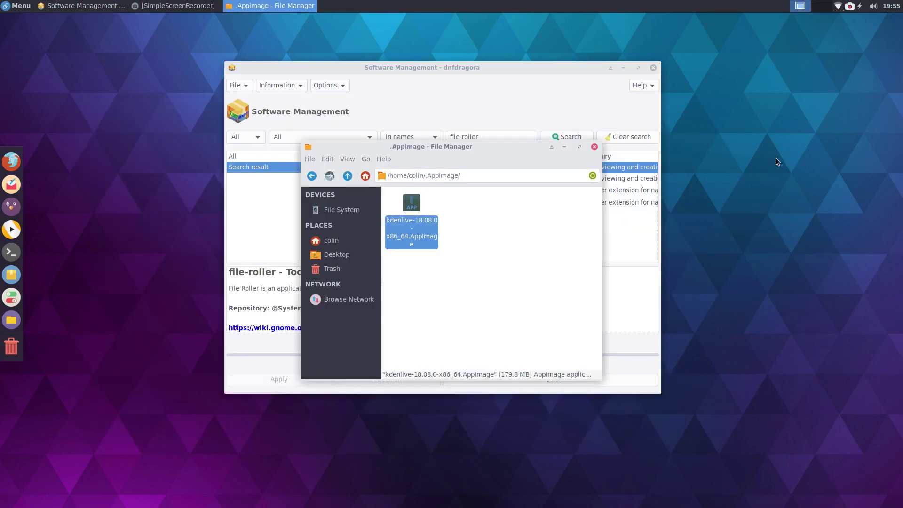
left_click(594, 146)
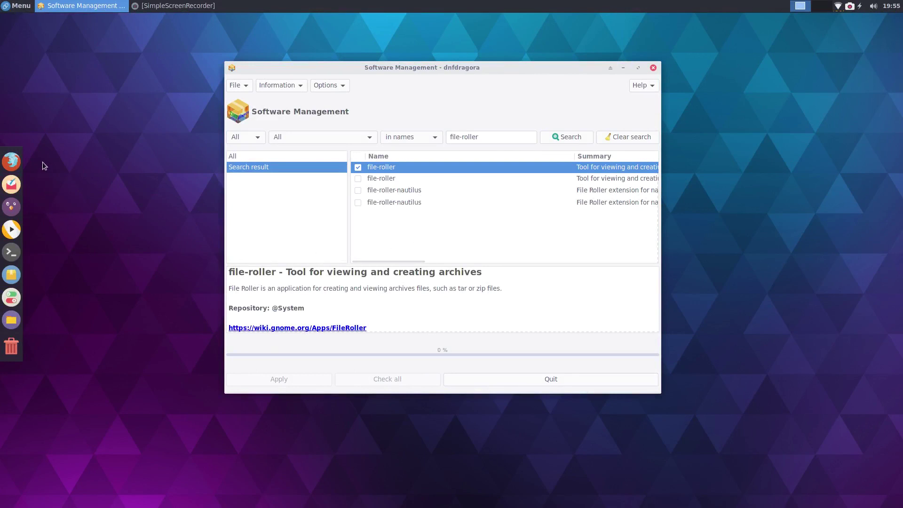
Step: Search the application menu for 'kden', then close the menu
left_click(21, 7)
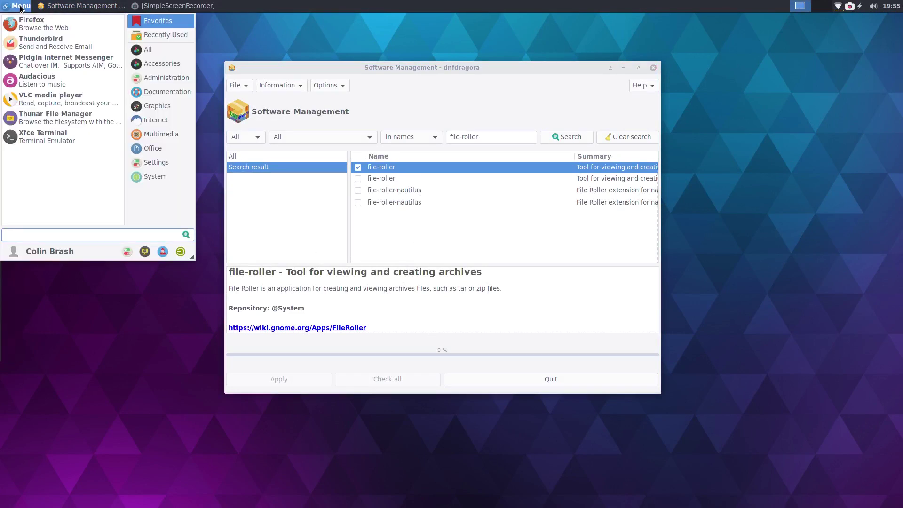
type("kden")
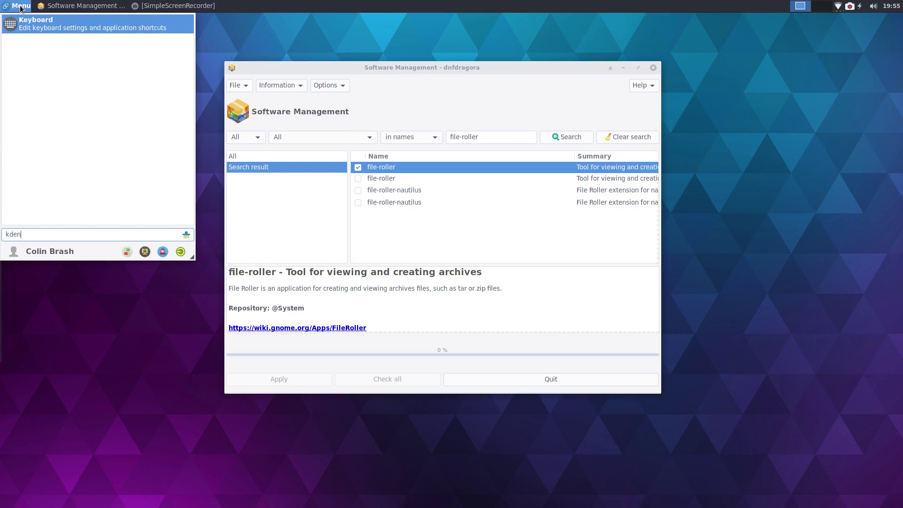
left_click(21, 7)
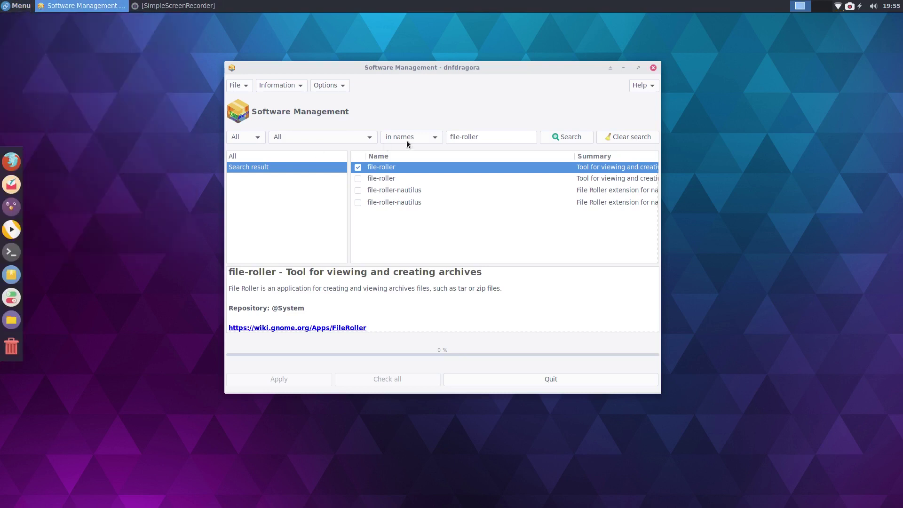
Step: Install menulibre via dnfdragora, then search the application menu for 'menu' to find Menu Editor
left_click_drag(490, 138, 434, 133)
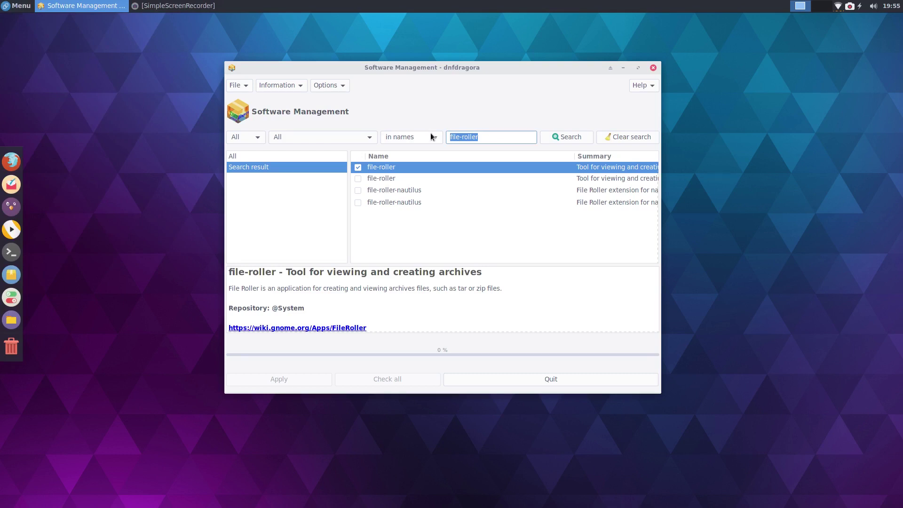
type("menulibre")
left_click(558, 137)
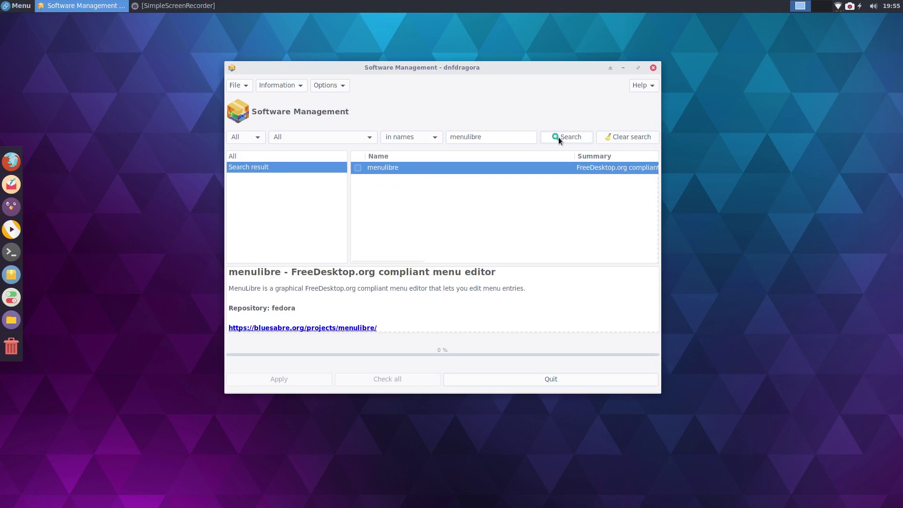
left_click(357, 168)
left_click(279, 379)
left_click(553, 358)
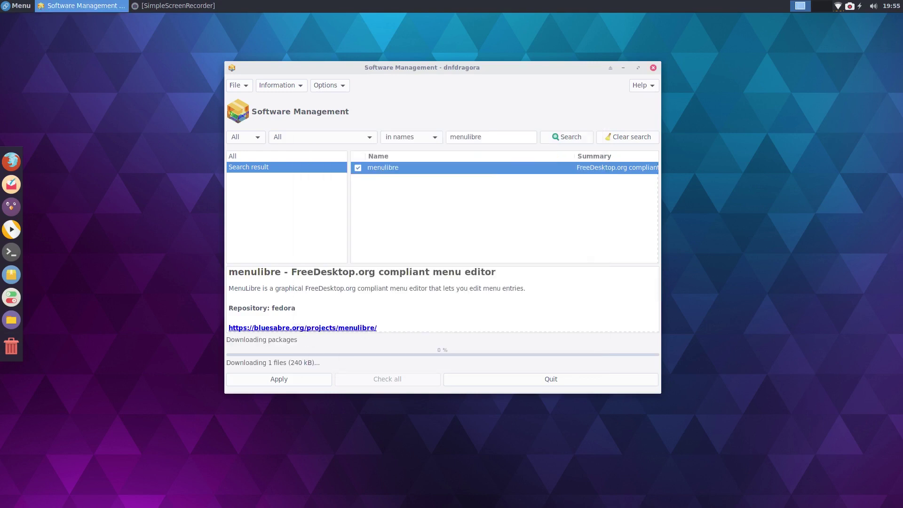
left_click(4, 7)
type("menu")
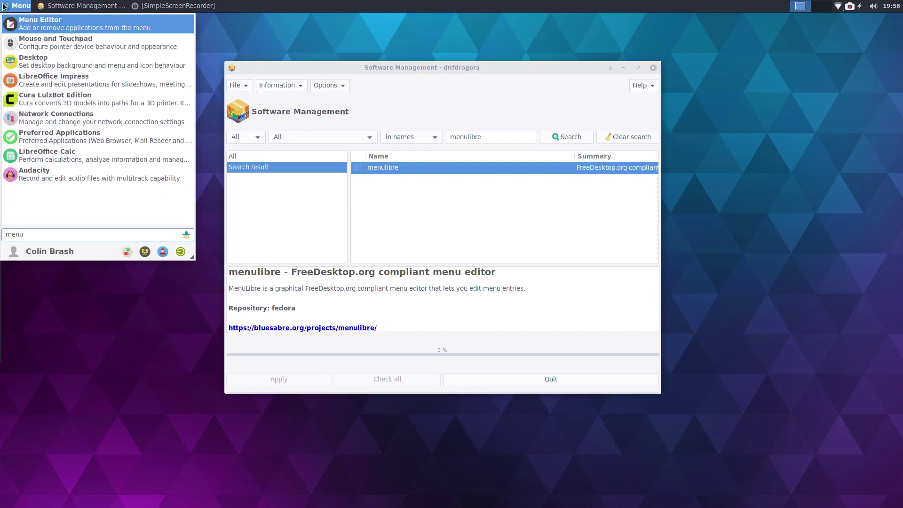
Step: Start the Menu Editor, give the entry the kdenlive icon, and rename it to 'Kdenlive'
key("Return")
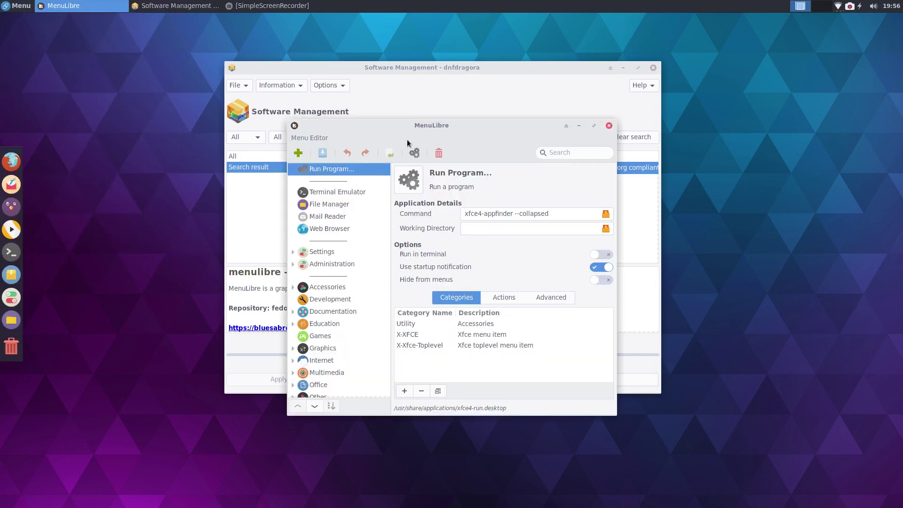
left_click(410, 185)
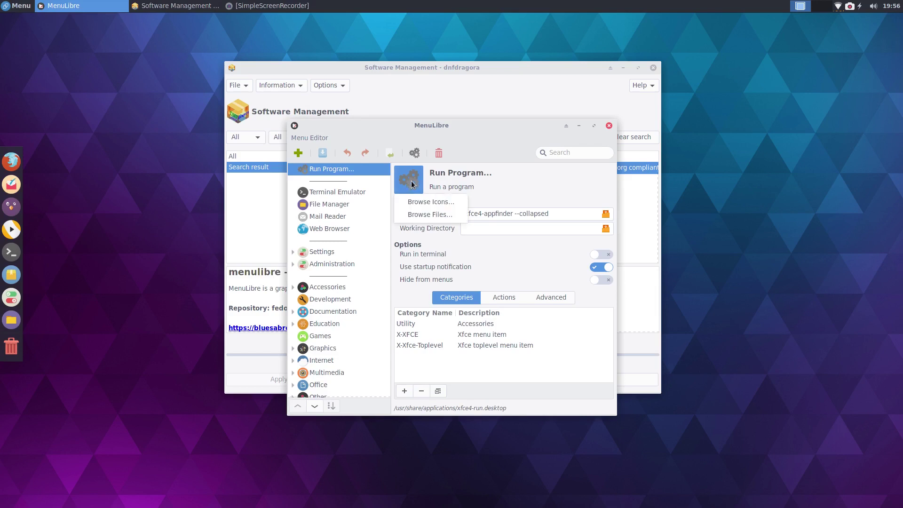
left_click(432, 202)
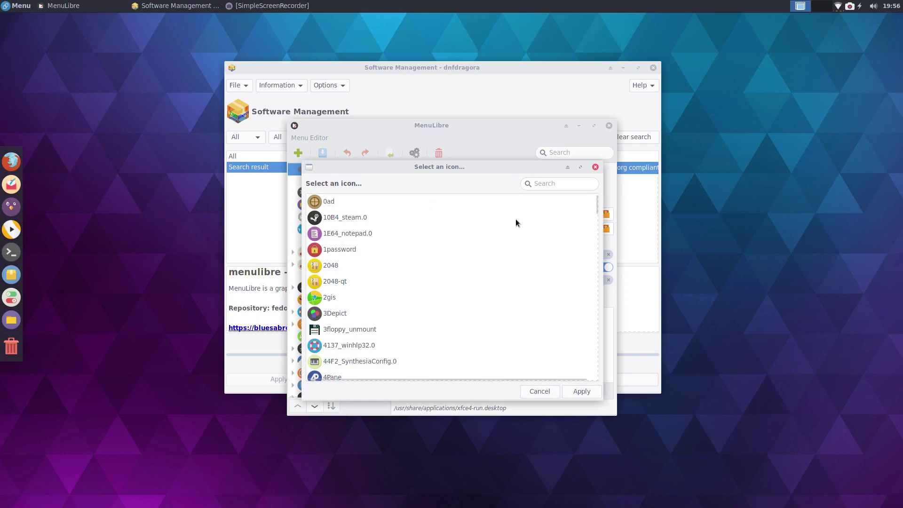
left_click(553, 184)
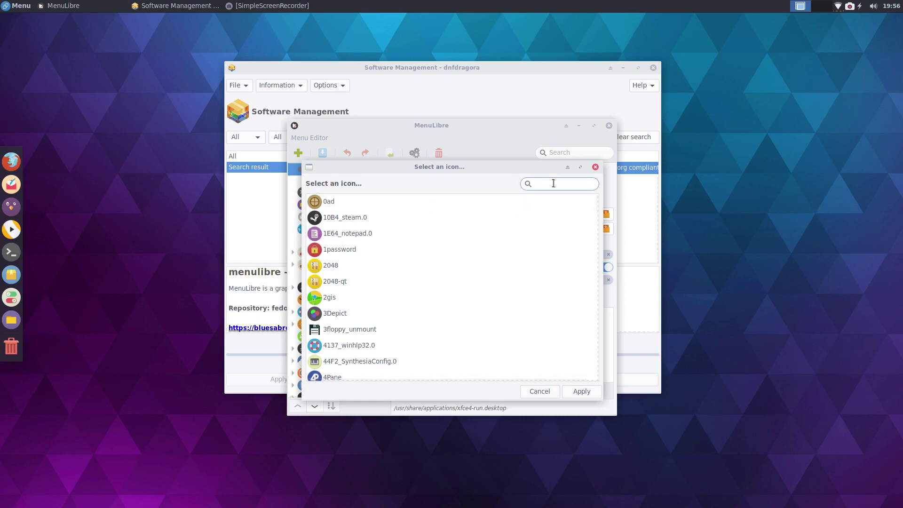
type("kden")
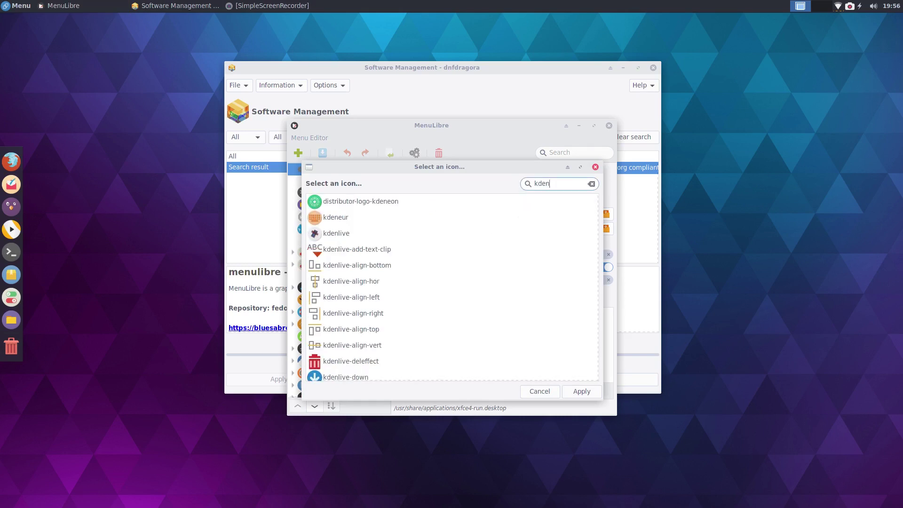
left_click(337, 235)
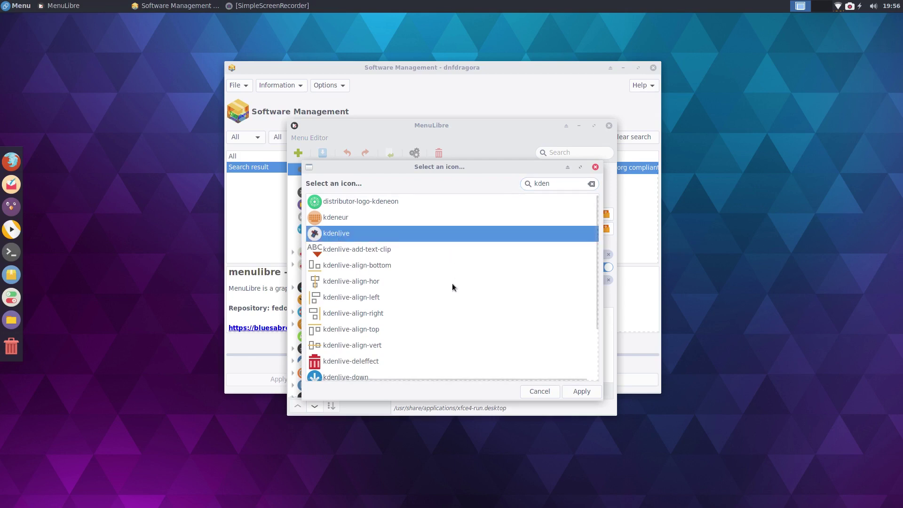
left_click(588, 391)
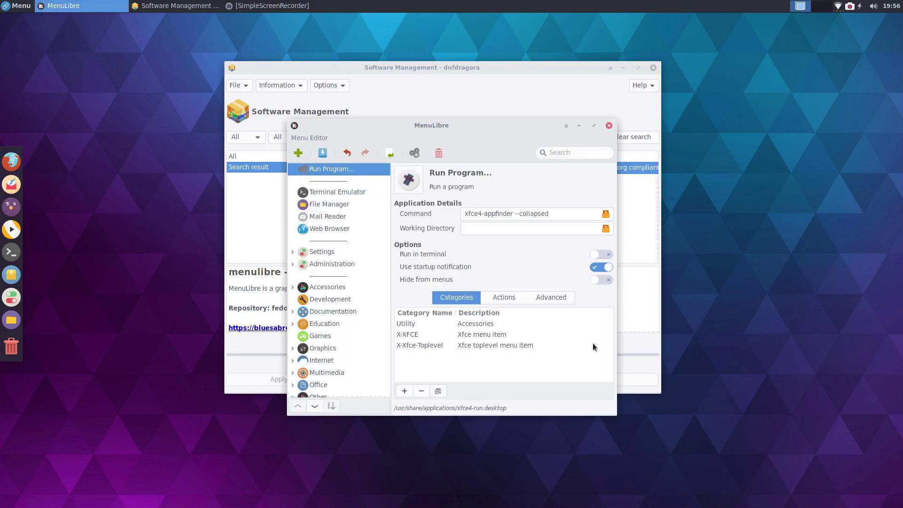
left_click(464, 173)
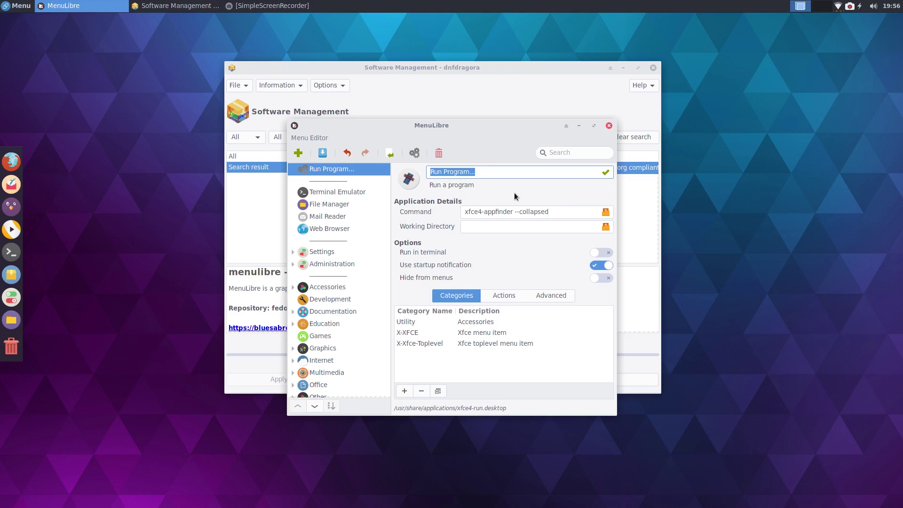
type("Kdenlive")
Step: Set the command to the kdenlive AppImage in the hidden ~/.Appimage folder, then save the launcher and close the editor
left_click(605, 212)
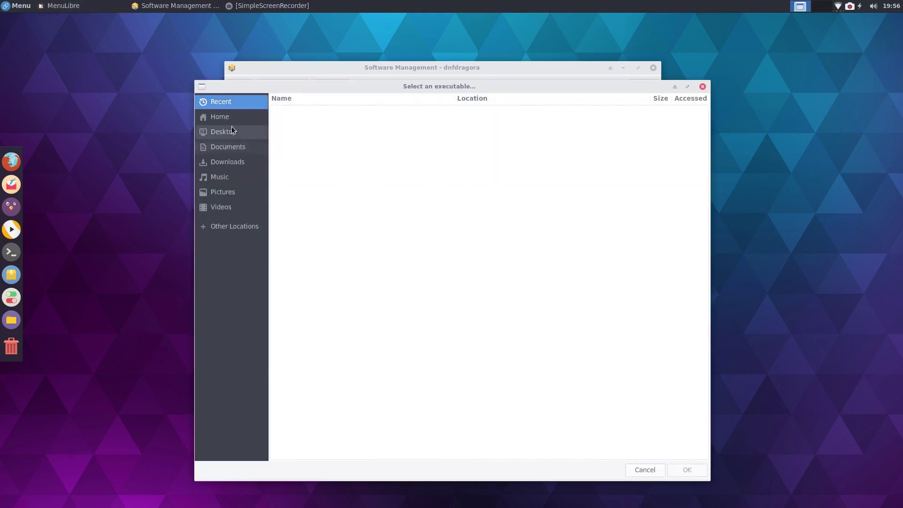
left_click(220, 117)
right_click(330, 134)
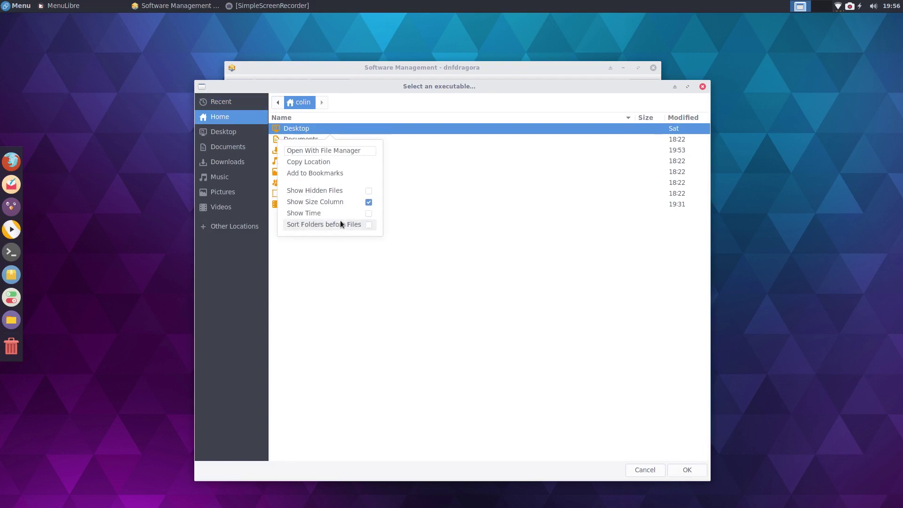
left_click(335, 190)
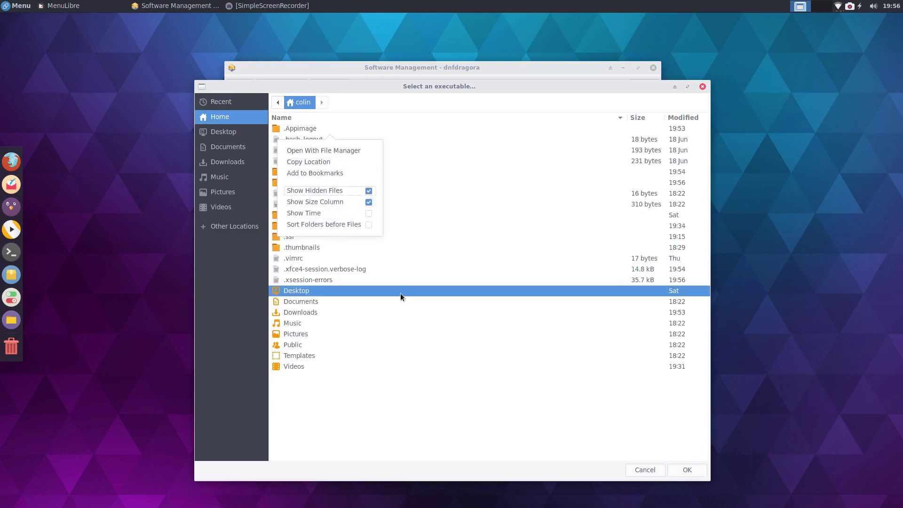
left_click(407, 332)
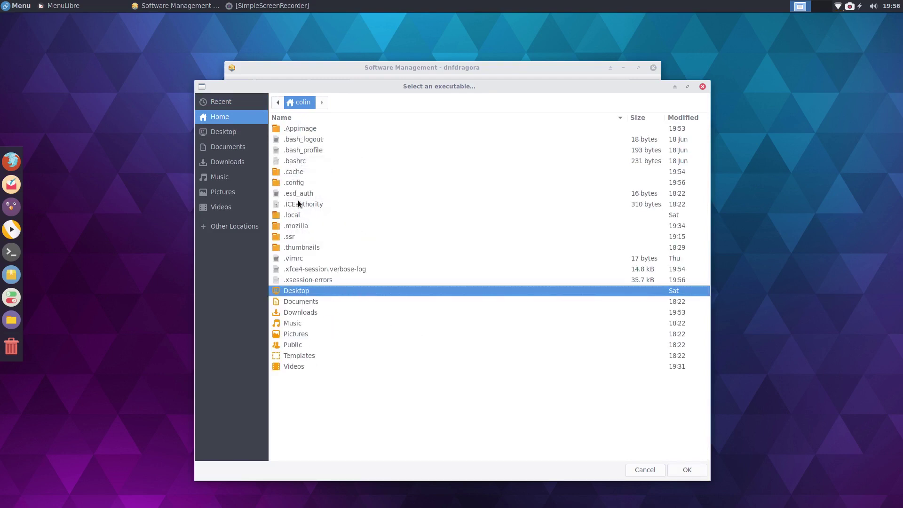
left_click(297, 130)
double_click(296, 130)
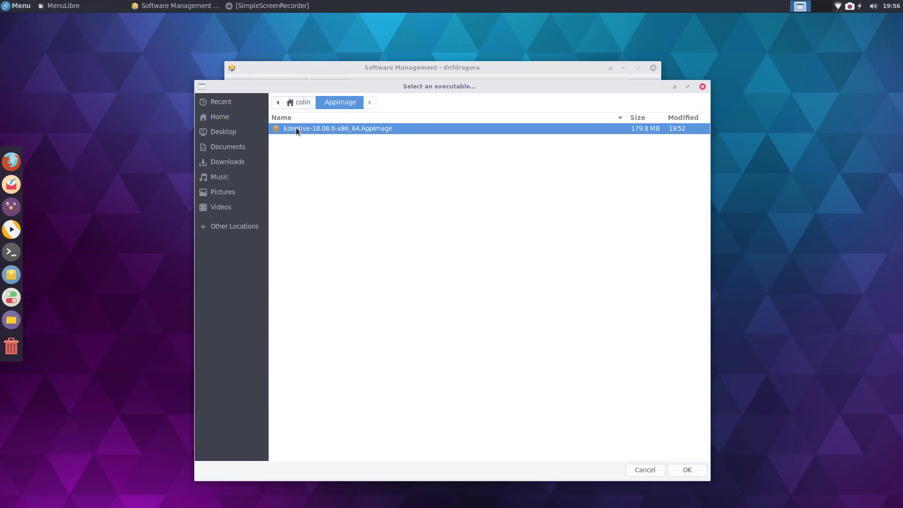
left_click(678, 468)
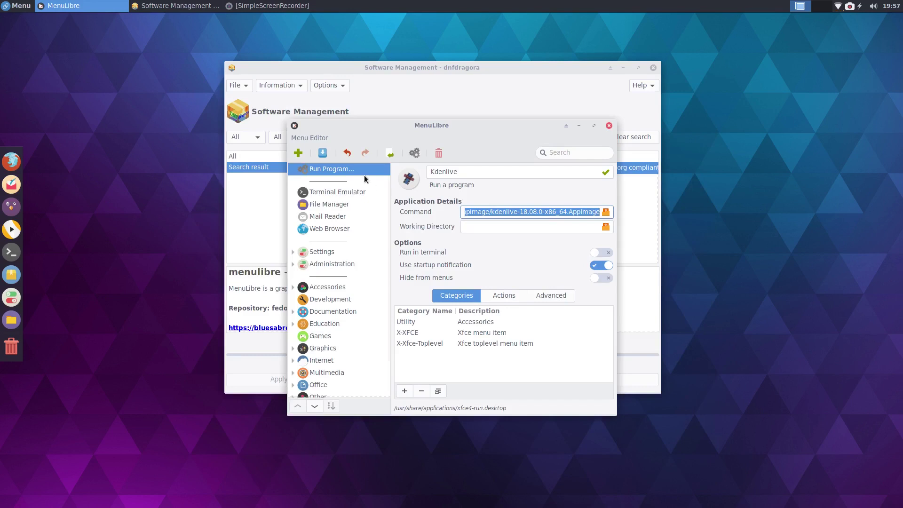
left_click(322, 153)
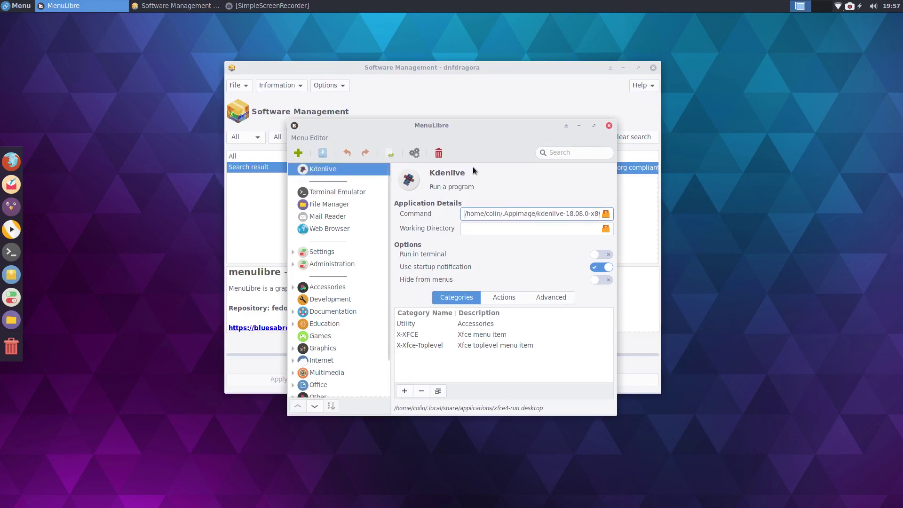
left_click(609, 126)
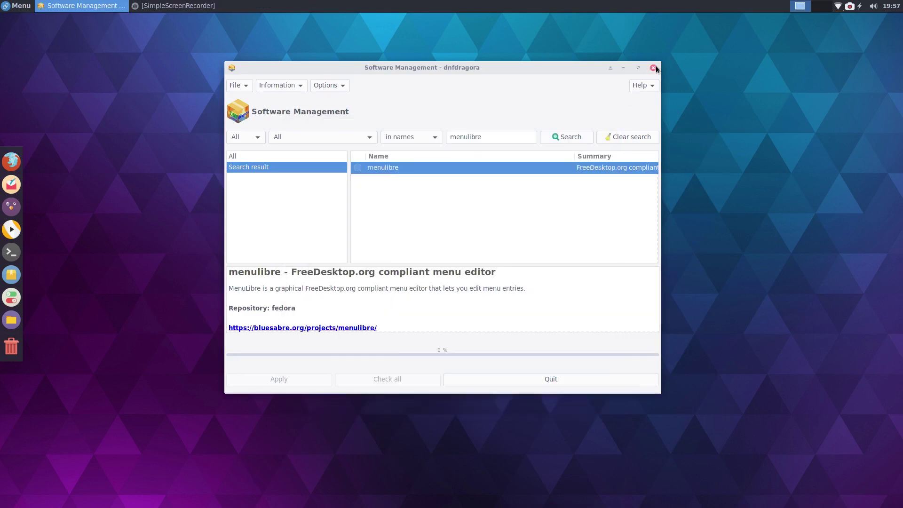
Step: Launch Kdenlive from its new application menu entry and open its Settings menu
left_click(652, 68)
key("super")
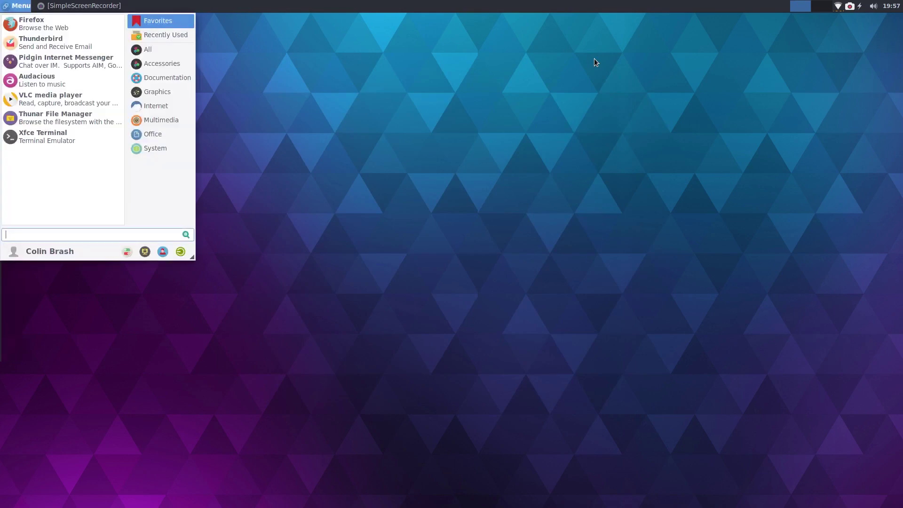
type("kden")
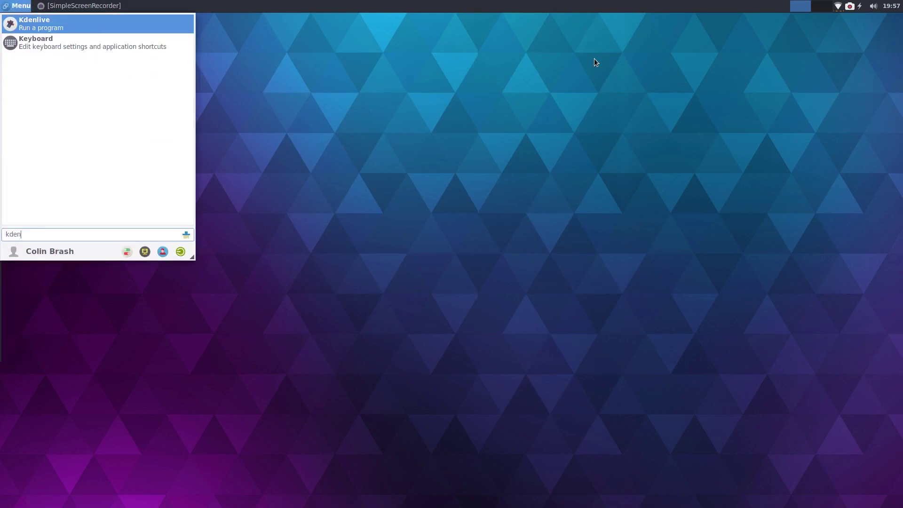
key("Return")
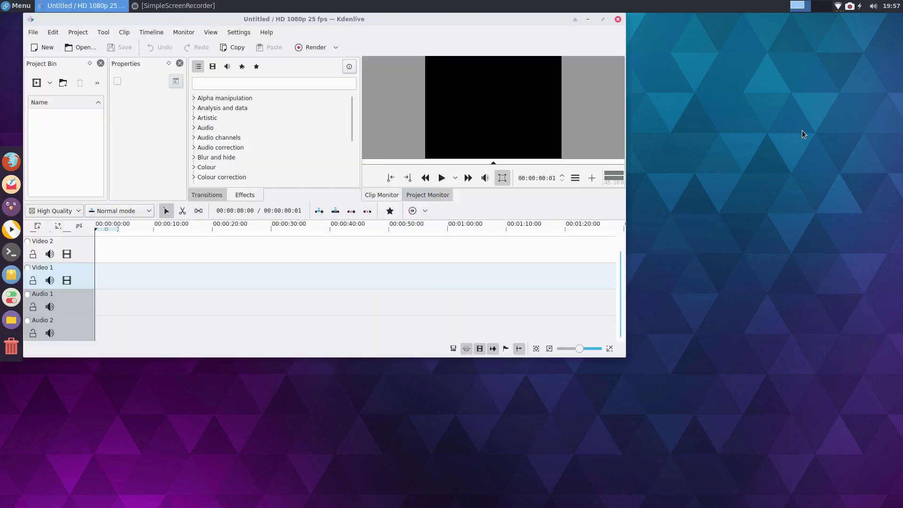
left_click(237, 32)
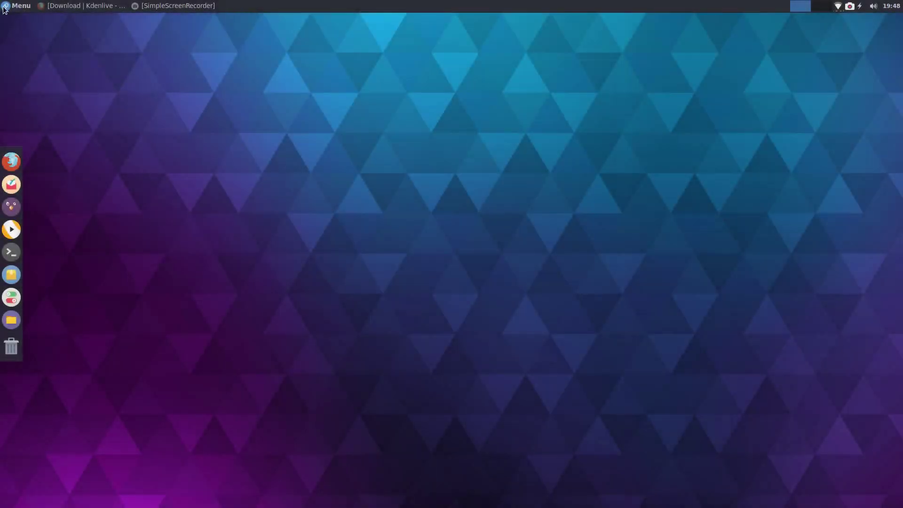
left_click(16, 5)
type("se")
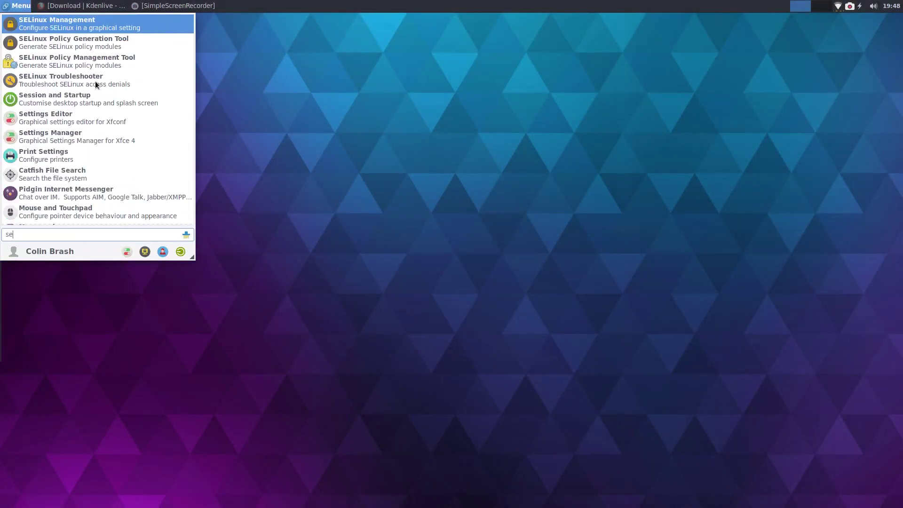
type("ttin")
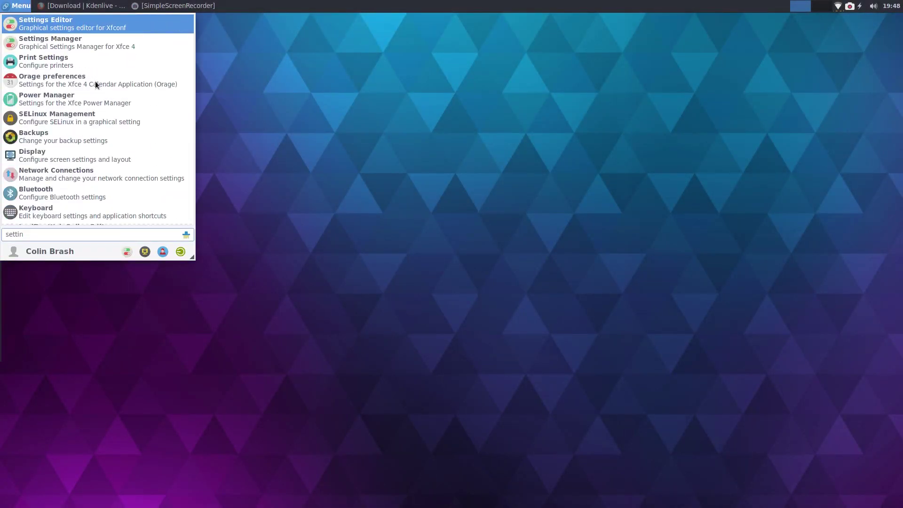
key("Return")
key("Down")
left_click(593, 142)
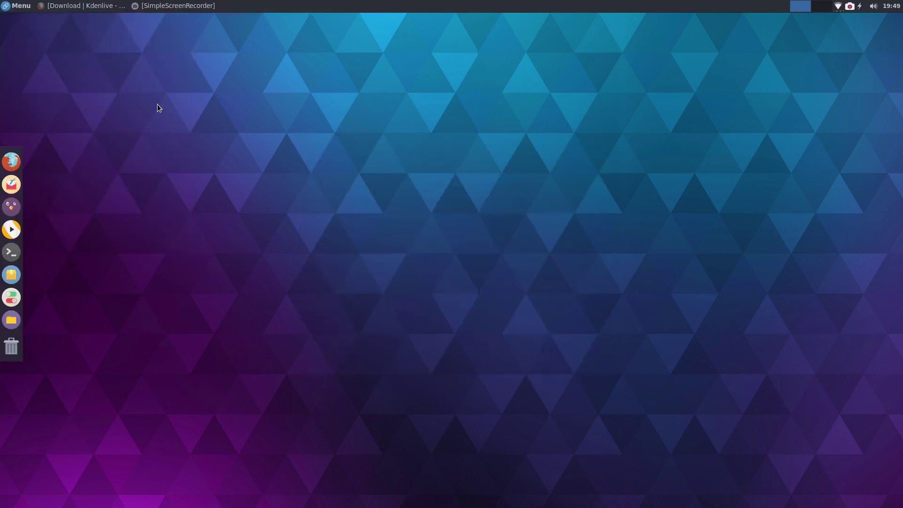
key("super")
type("setting")
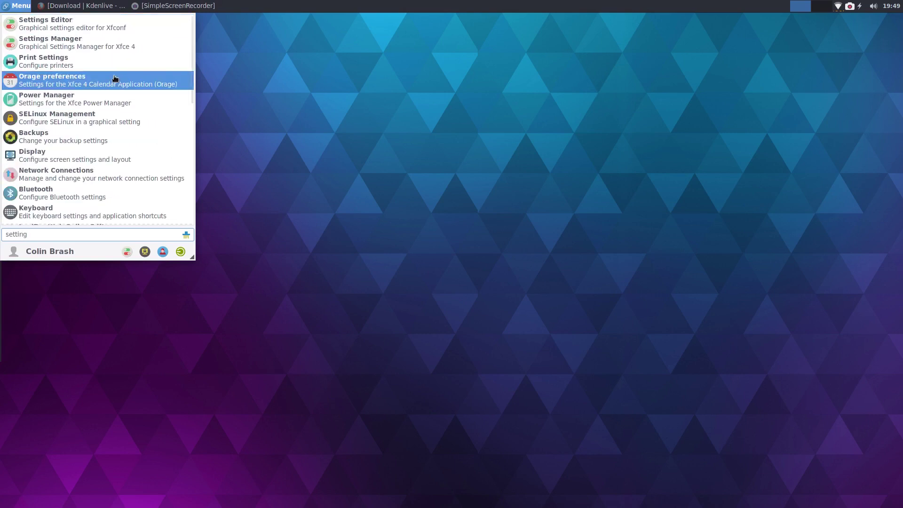
left_click(78, 42)
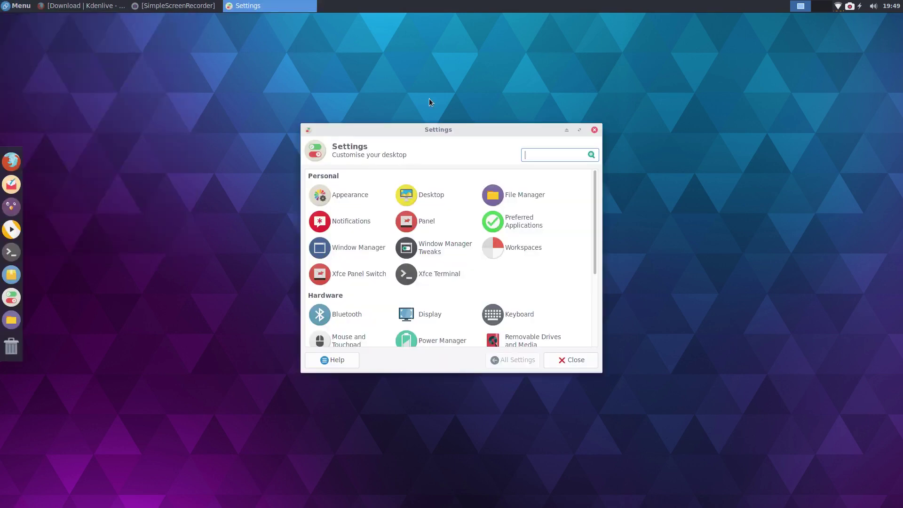
double_click(444, 130)
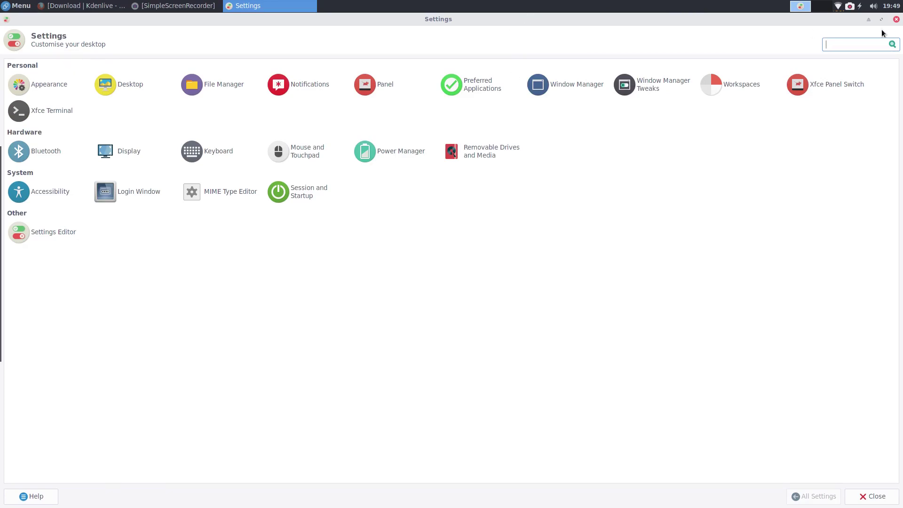
left_click(896, 19)
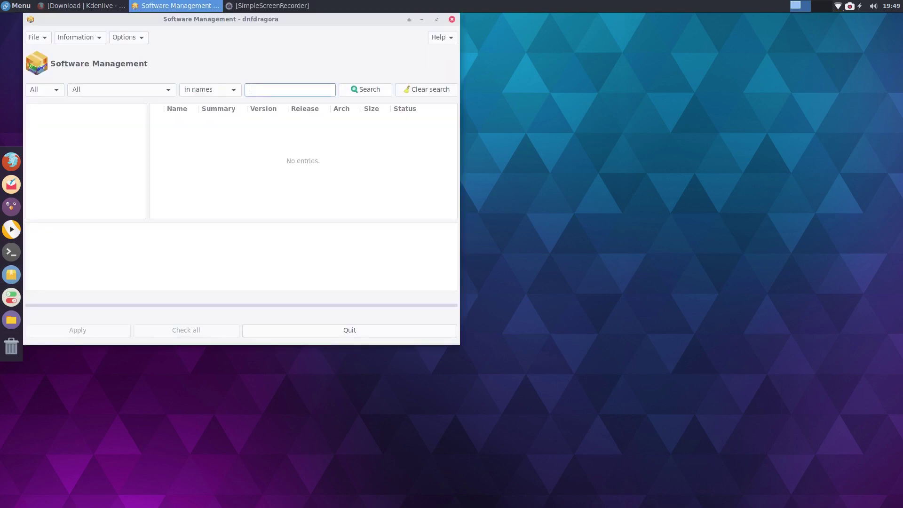
left_click_drag(272, 16, 472, 64)
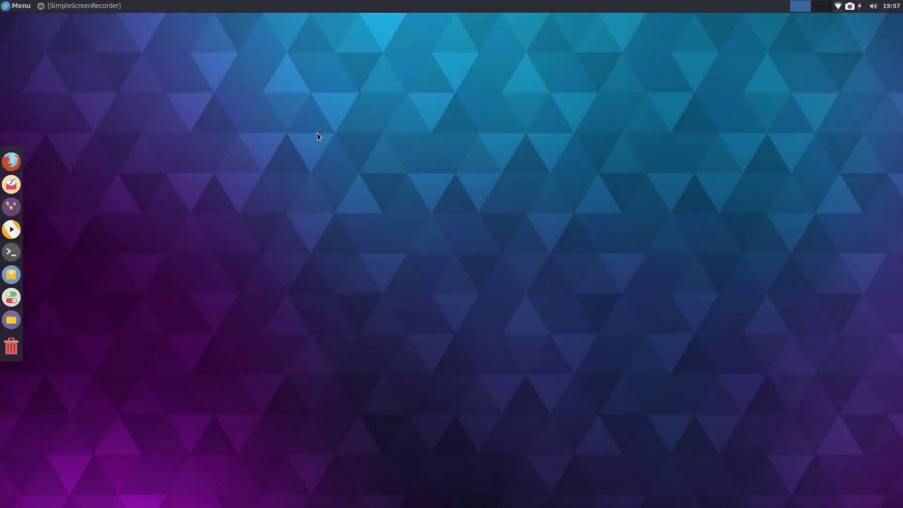
right_click(334, 86)
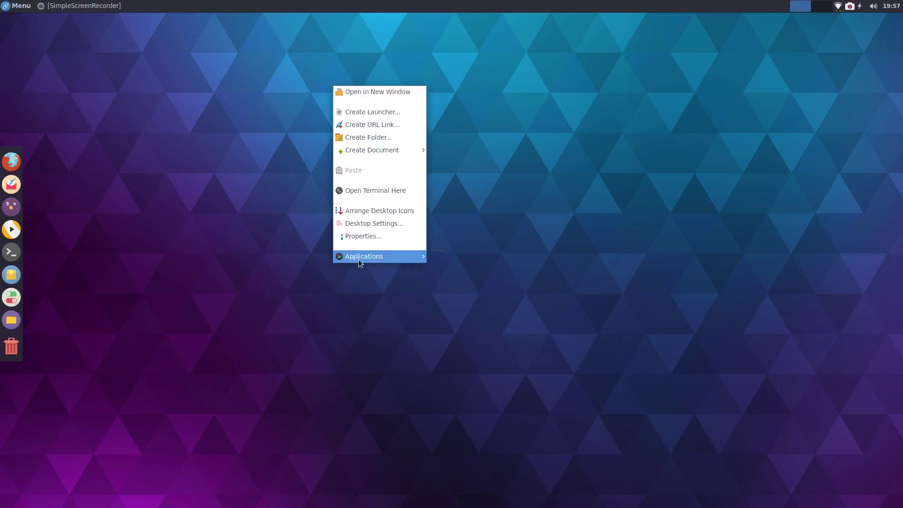
left_click(258, 214)
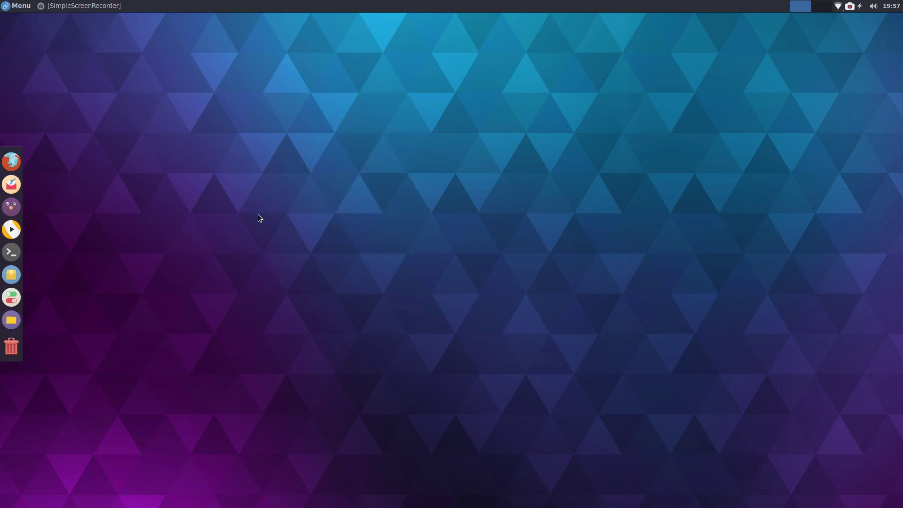
right_click(393, 206)
mouse_move(428, 377)
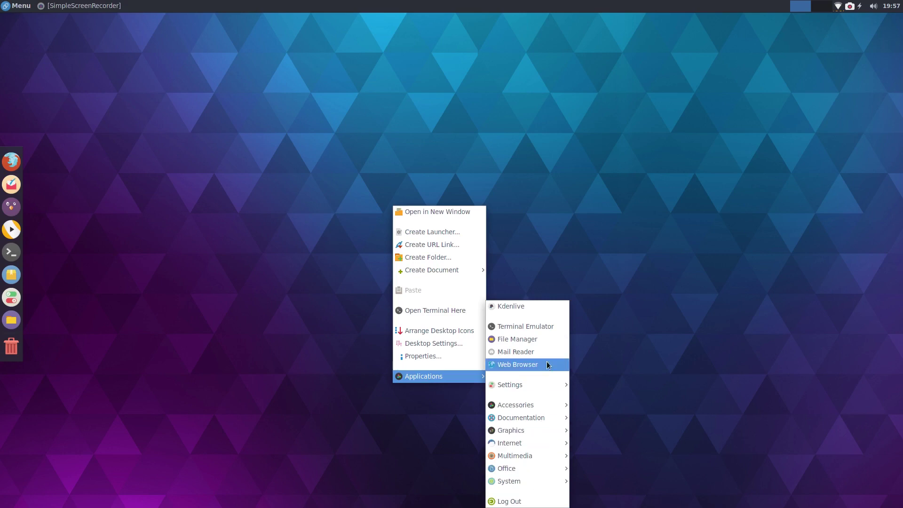
left_click(724, 190)
right_click(445, 131)
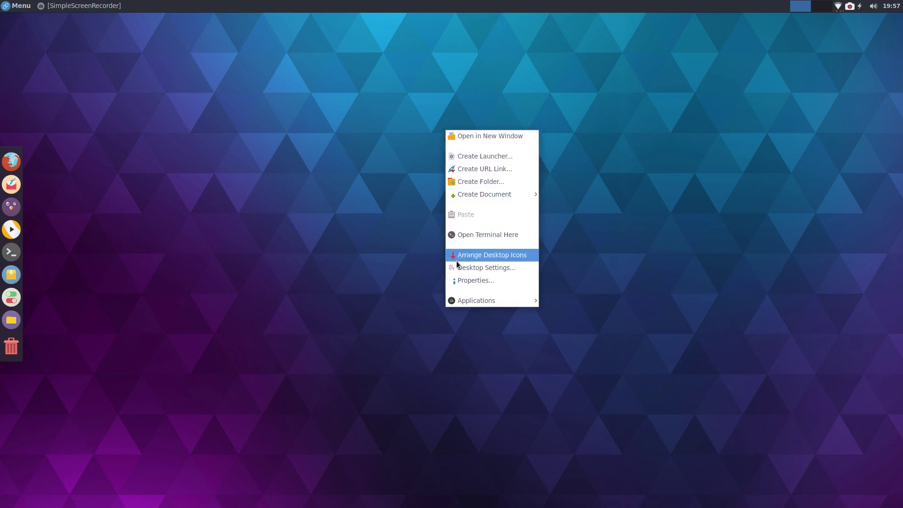
left_click(475, 268)
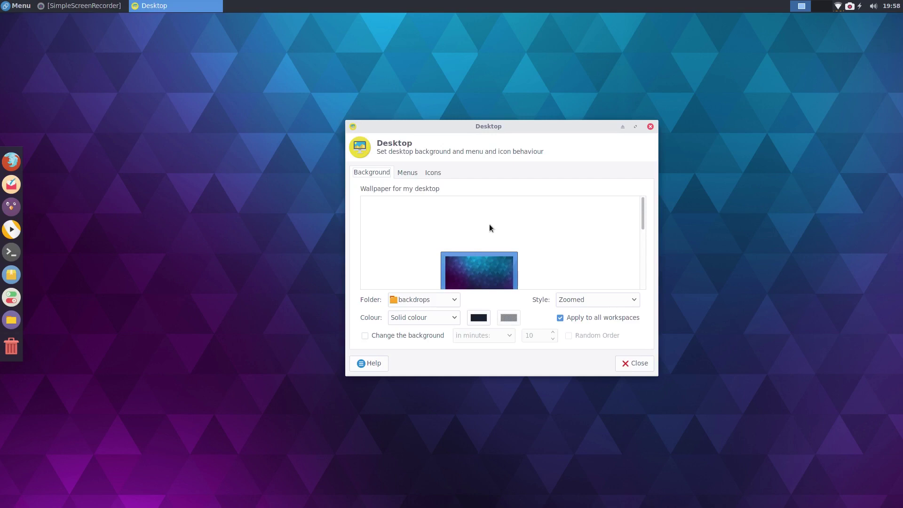
scroll(489, 224, "down", 3)
scroll(479, 223, "down", 1)
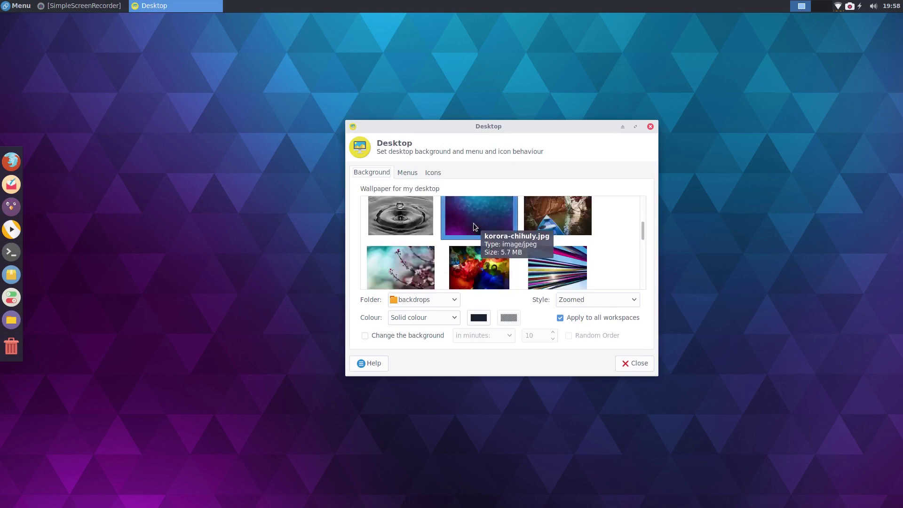
scroll(473, 222, "down", 5)
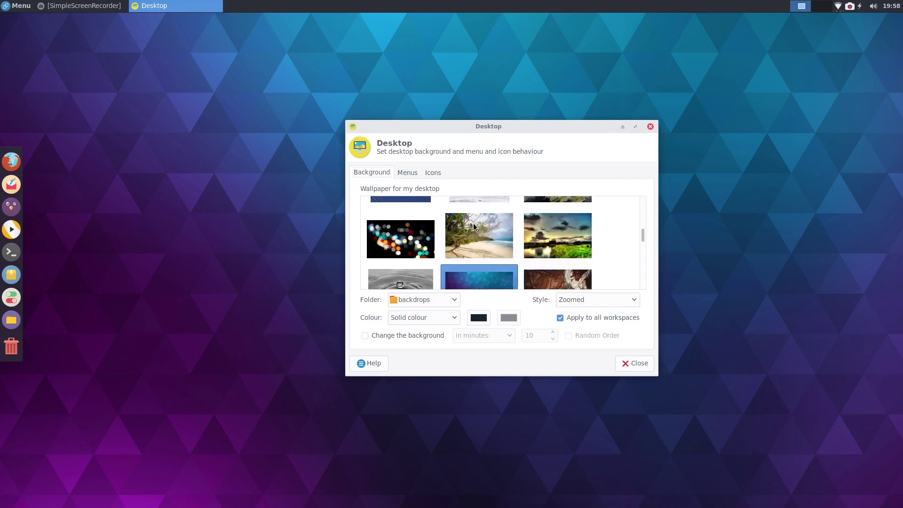
scroll(475, 244, "down", 3)
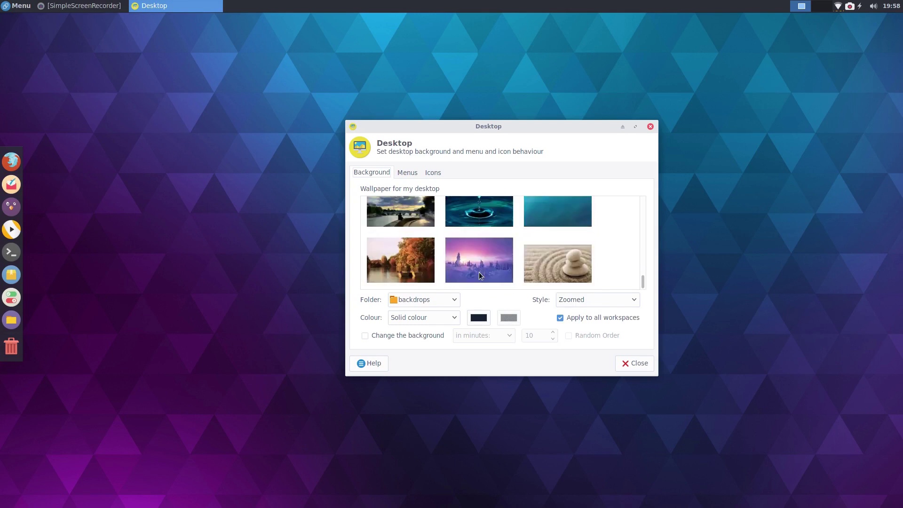
scroll(478, 272, "up", 9)
scroll(480, 274, "down", 3)
scroll(485, 253, "up", 1)
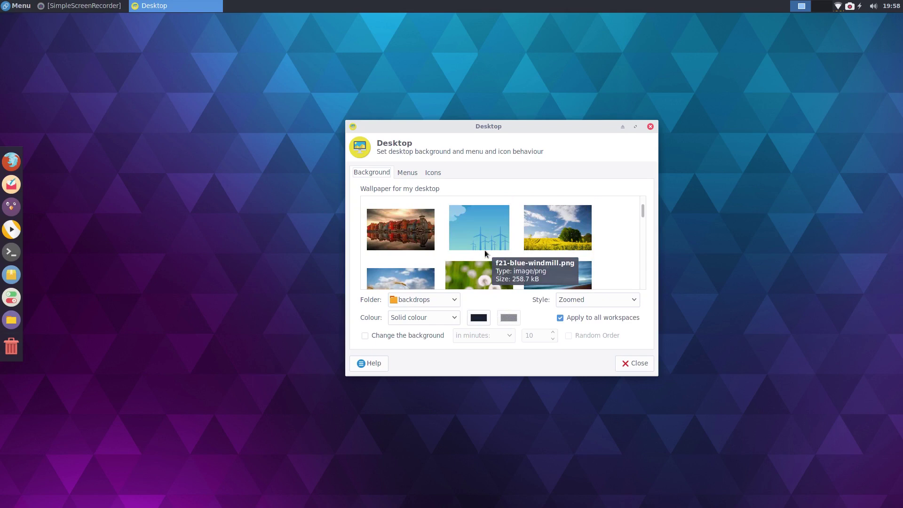
scroll(484, 253, "down", 5)
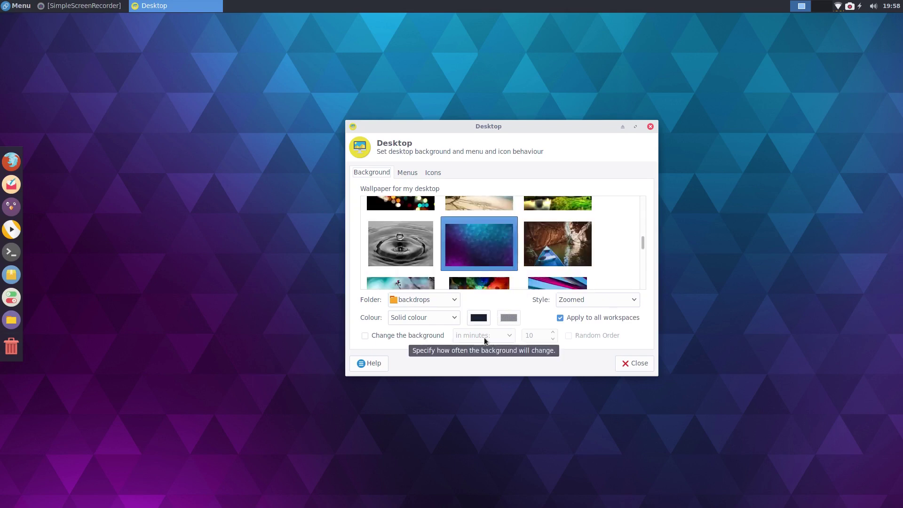
scroll(540, 264, "down", 4)
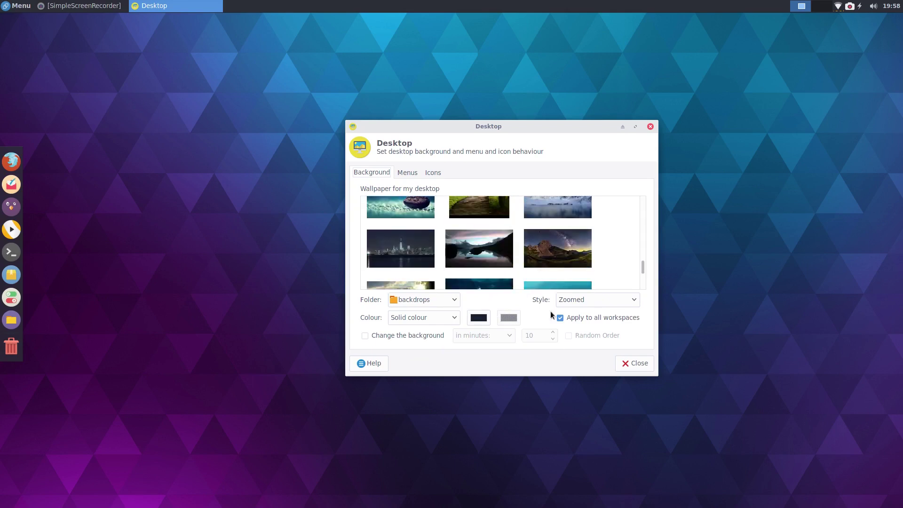
left_click(634, 363)
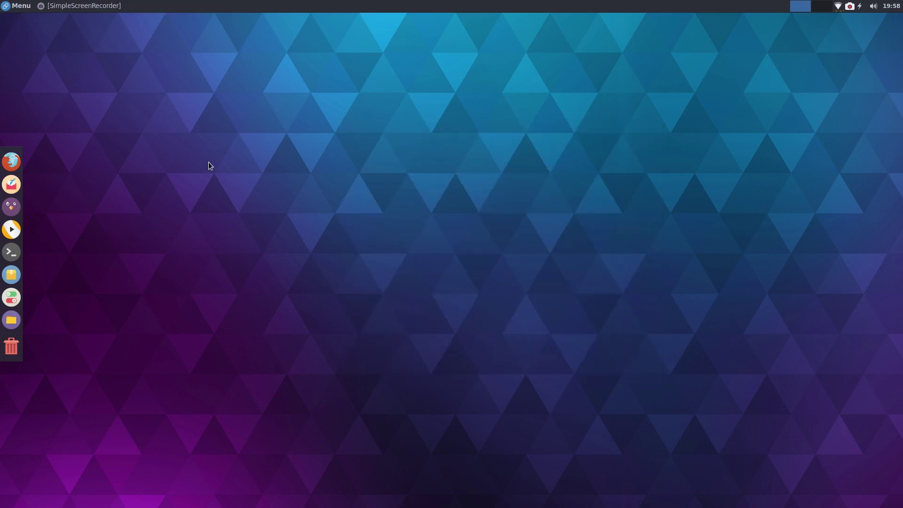
right_click(11, 181)
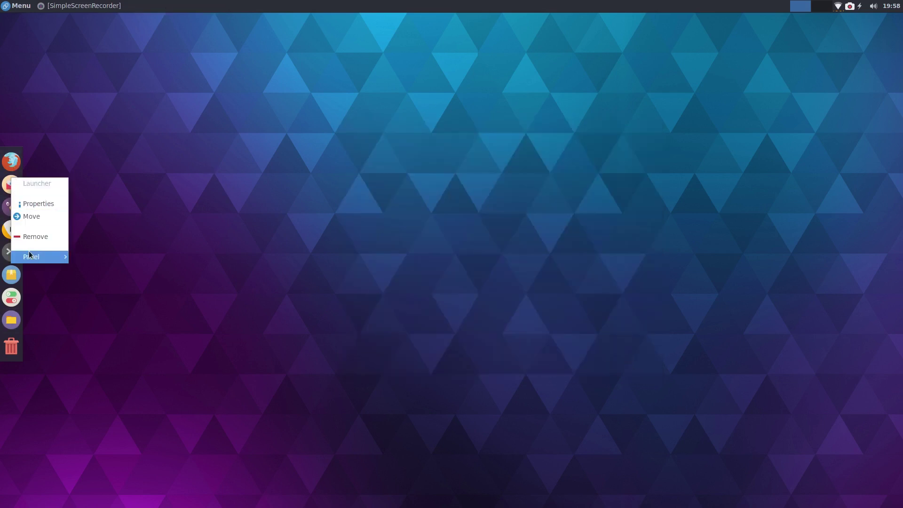
mouse_move(31, 259)
left_click(106, 269)
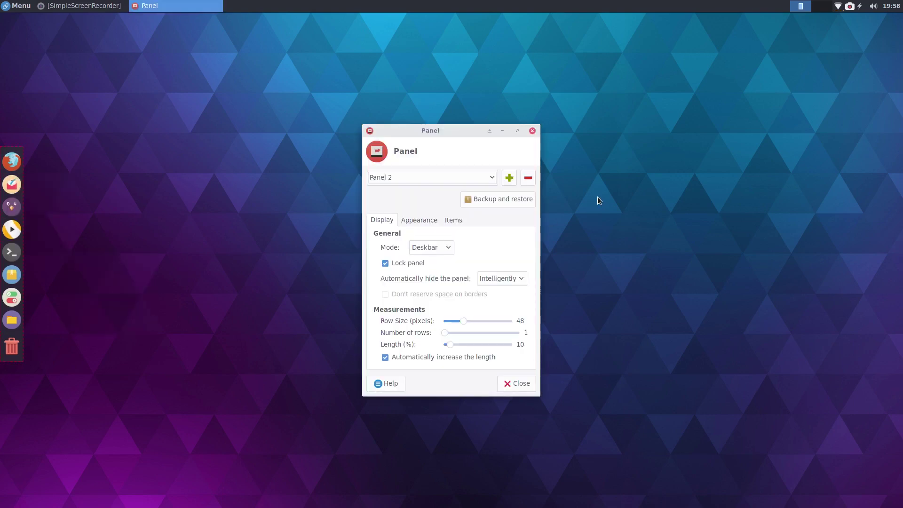
left_click(533, 130)
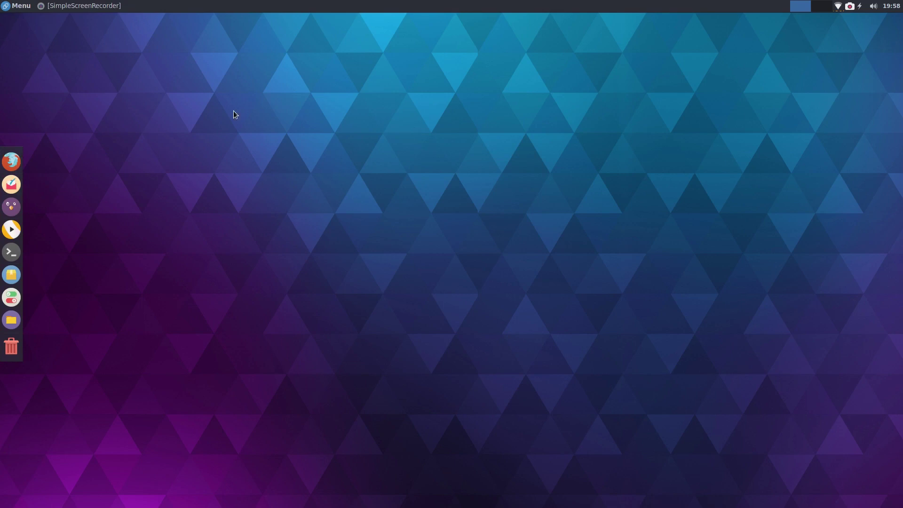
Step: Launch the dnfdragora Software Management tool from the dock and centre its window on screen
left_click(7, 8)
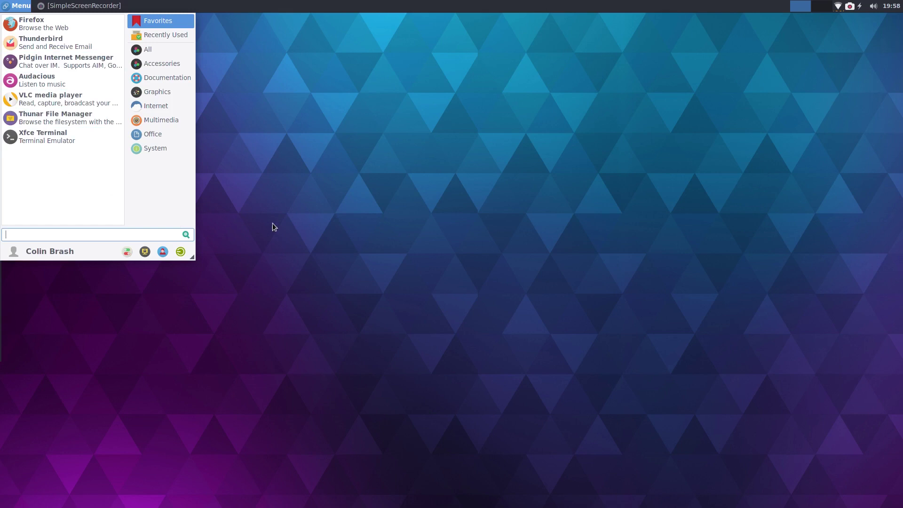
left_click(425, 92)
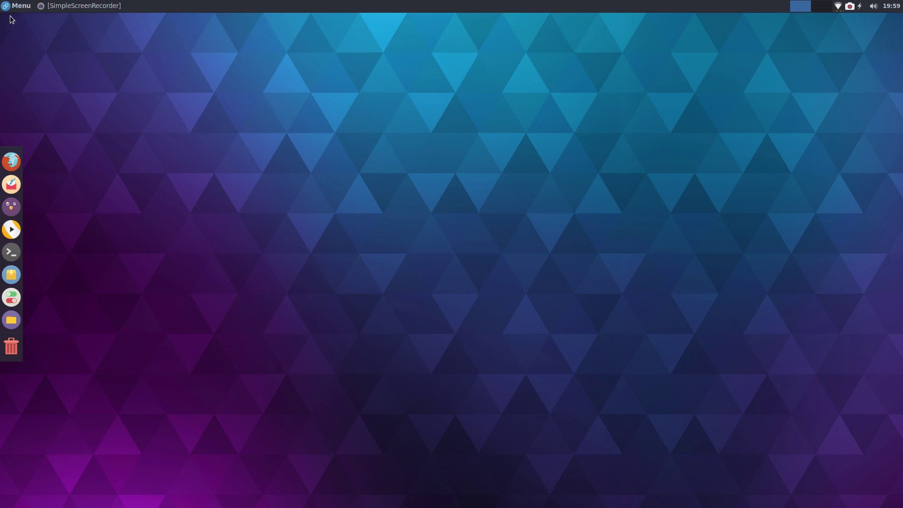
left_click(14, 275)
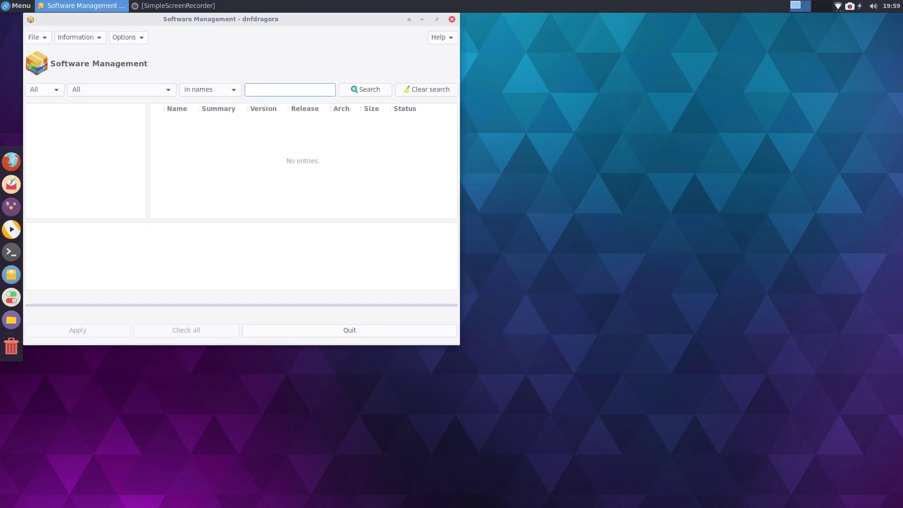
left_click_drag(255, 20, 442, 85)
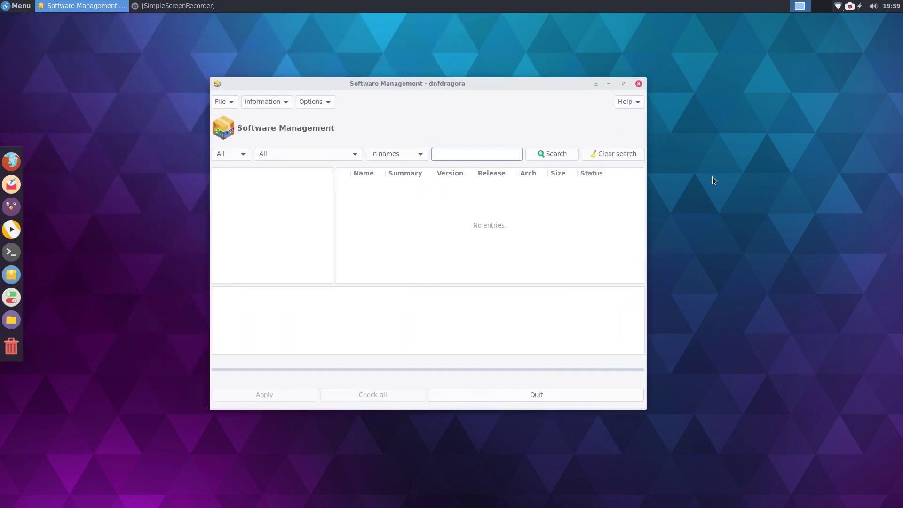
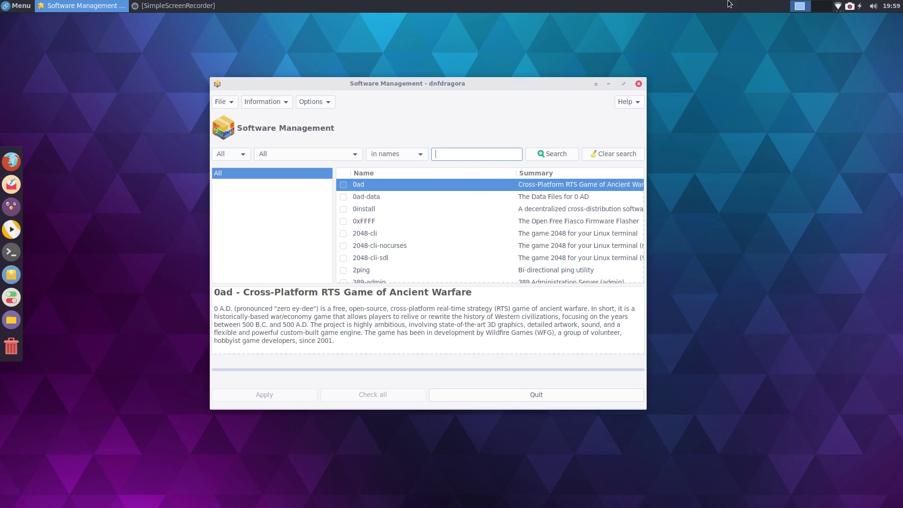
Step: Search packages for steam, review the steam installer package's description, then close Software Management
left_click(17, 7)
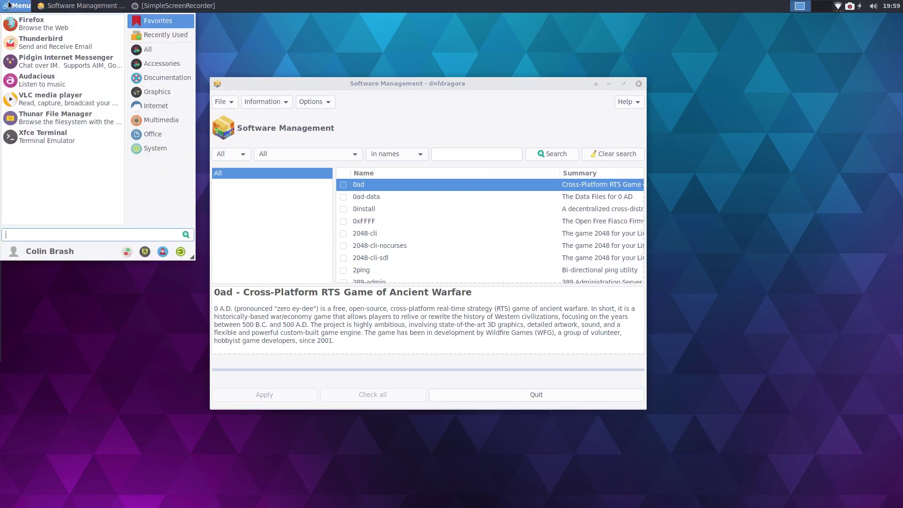
left_click(9, 5)
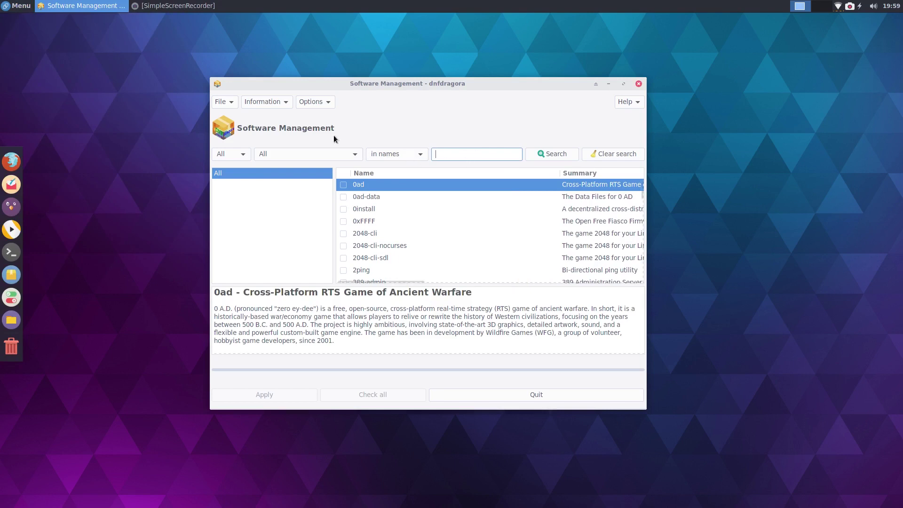
type("steam")
left_click(550, 153)
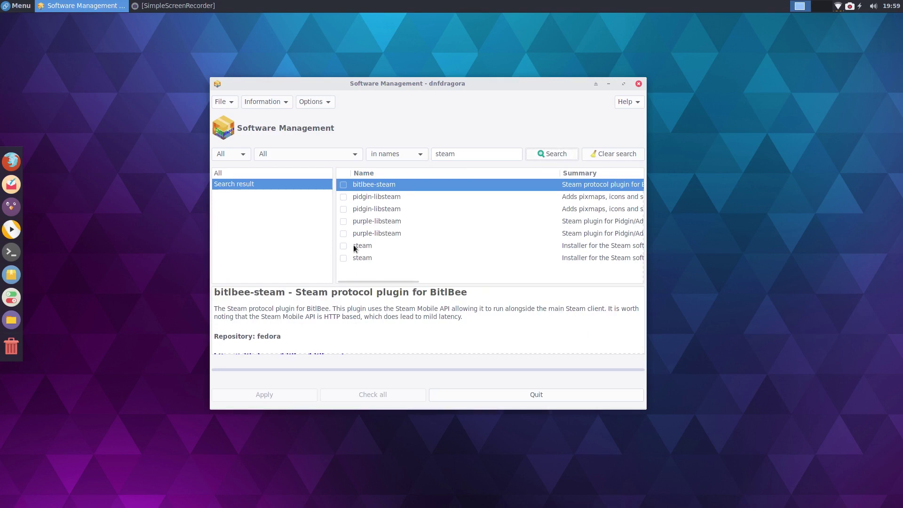
left_click(353, 246)
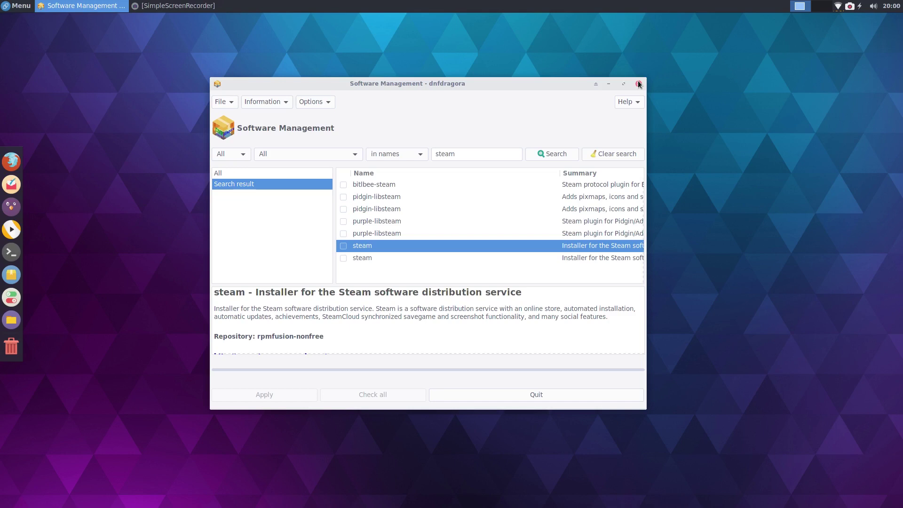
scroll(426, 307, "down", 2)
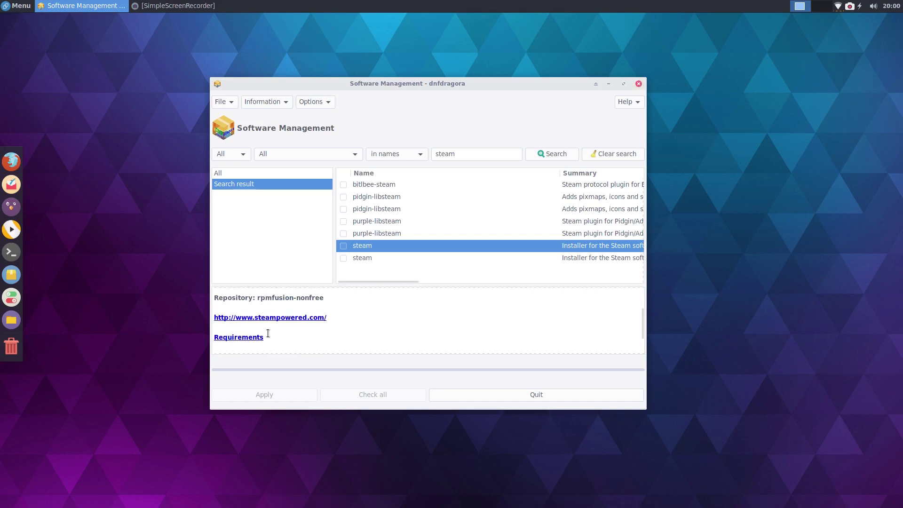
scroll(397, 312, "up", 3)
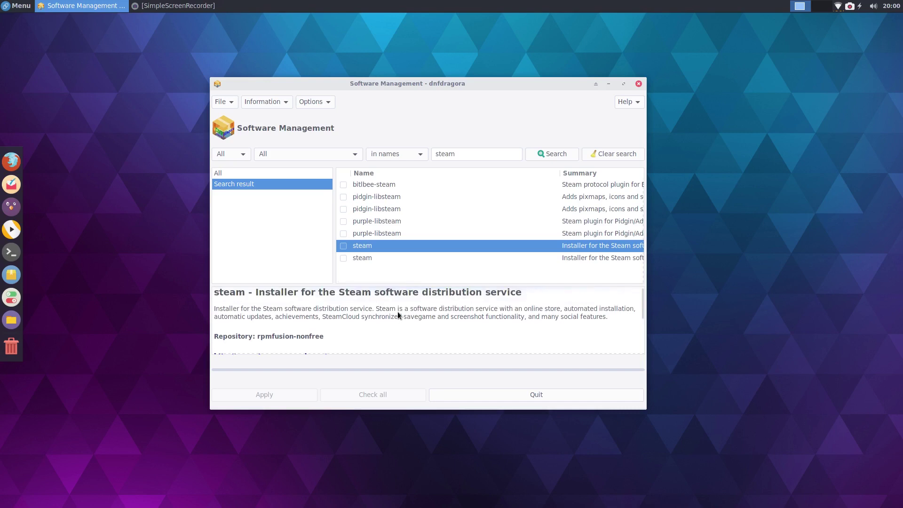
left_click(638, 86)
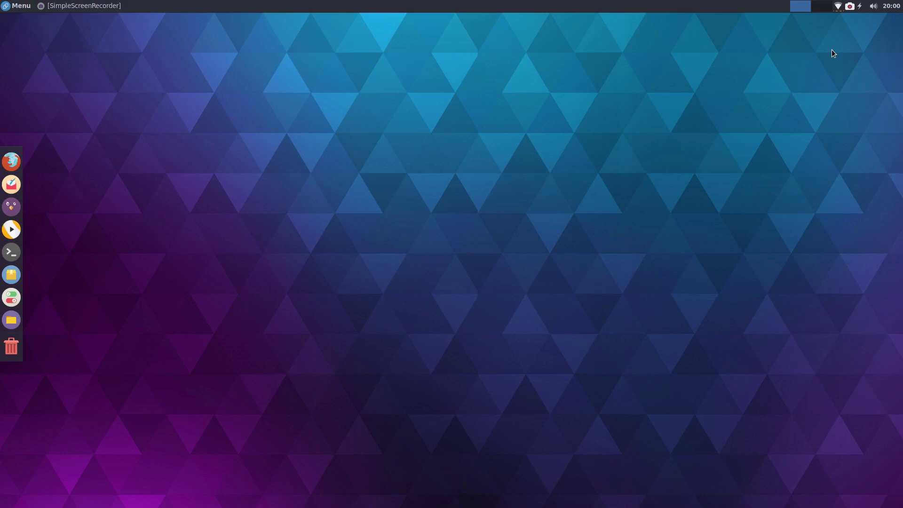
Step: Relaunch Software Management from the dock and centre its window on screen
left_click(849, 7)
left_click(849, 7)
left_click(850, 7)
left_click(850, 7)
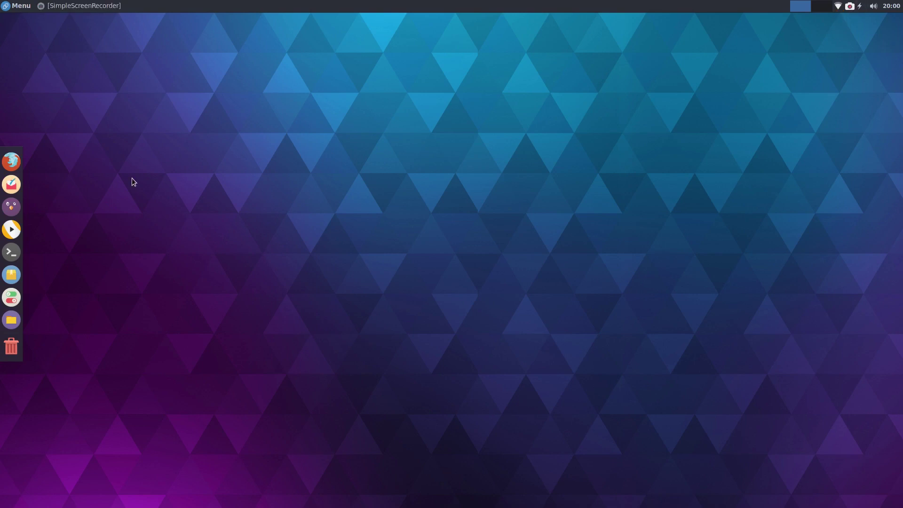
left_click(10, 275)
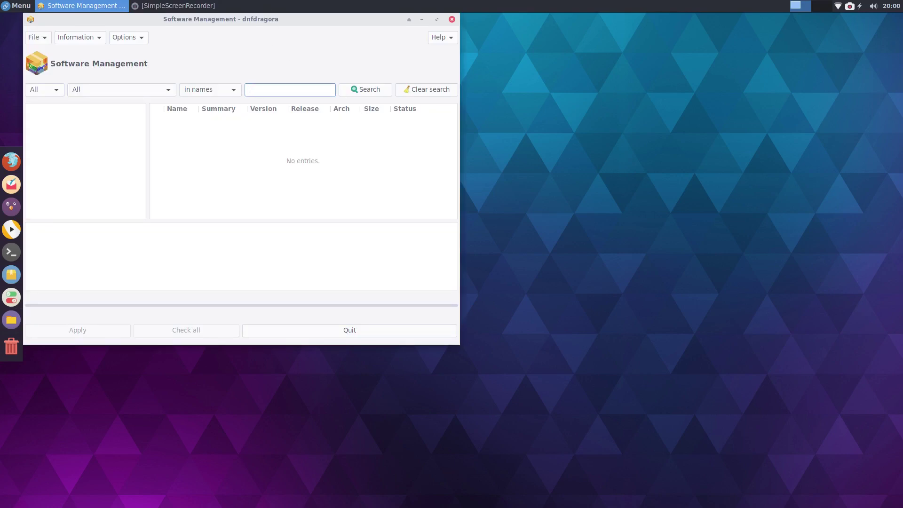
left_click_drag(222, 19, 336, 84)
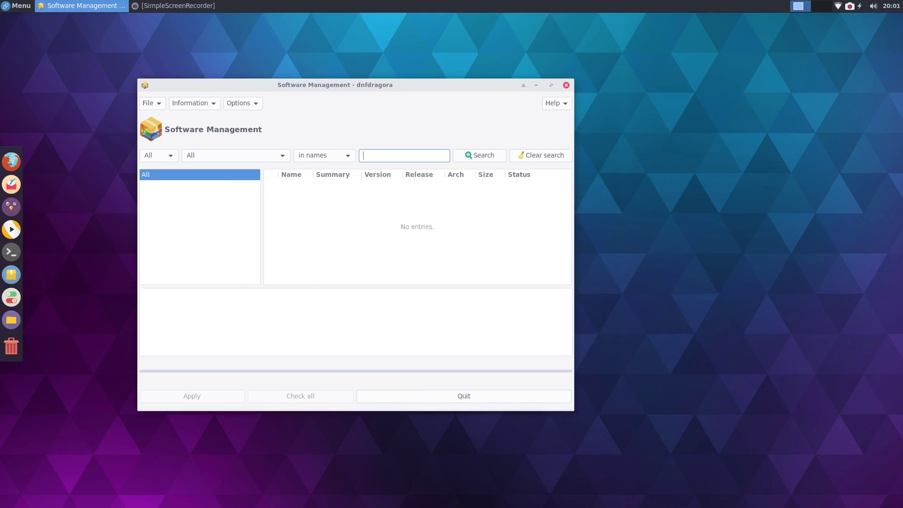
Step: Search packages for zoom, finding only rubygem-zoom entries, then close the manager
type("zoom")
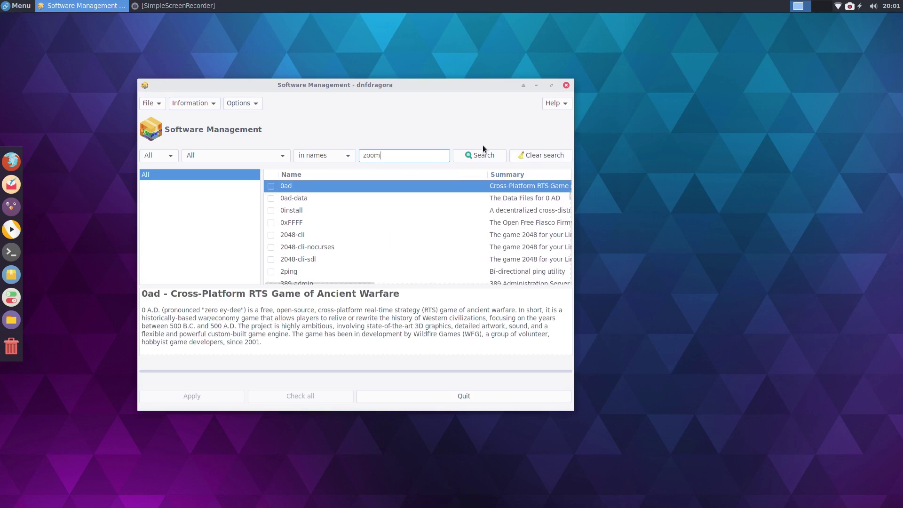
left_click(479, 156)
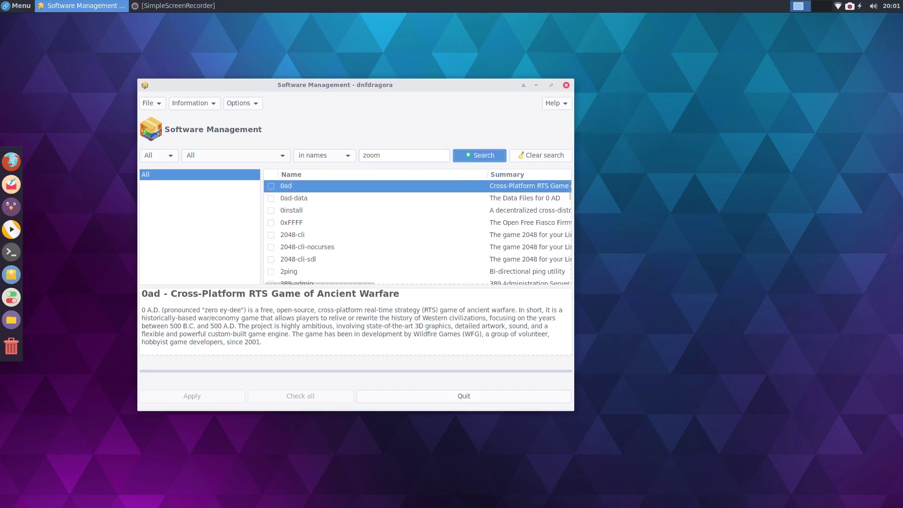
left_click(470, 154)
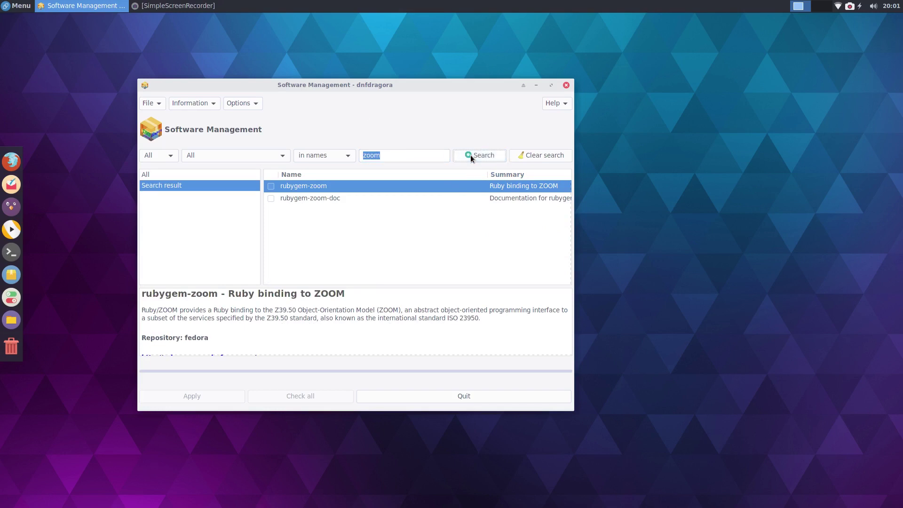
left_click(565, 85)
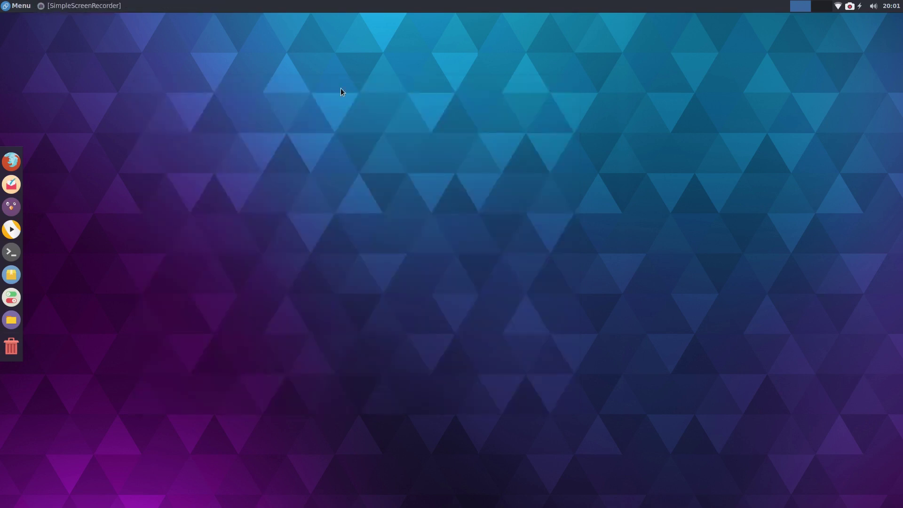
left_click(14, 4)
left_click(15, 5)
Step: Launch Firefox, Google 'zoom' and open the zoom.us result
left_click(12, 162)
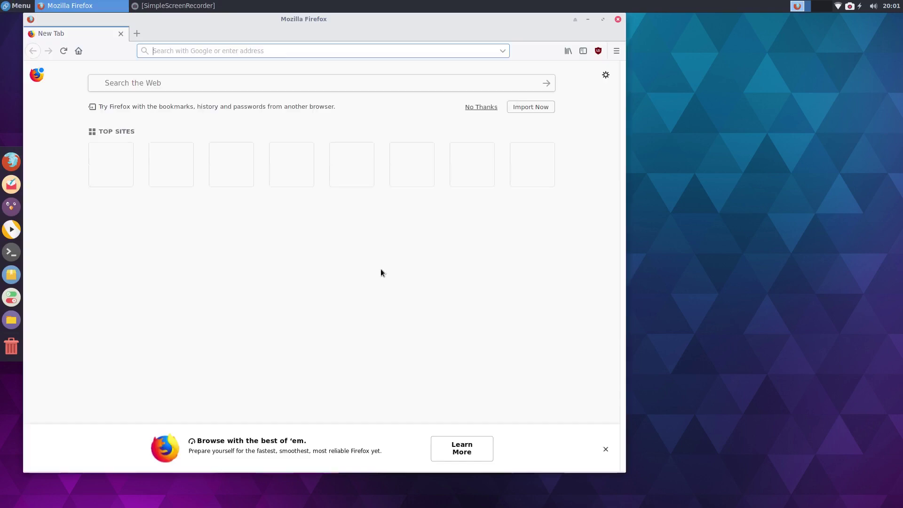
left_click(183, 167)
type("zoom")
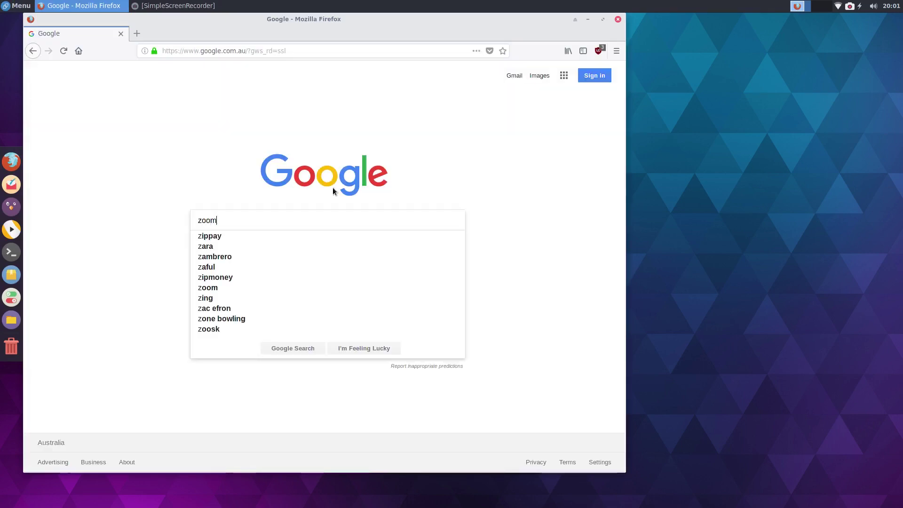
key("Return")
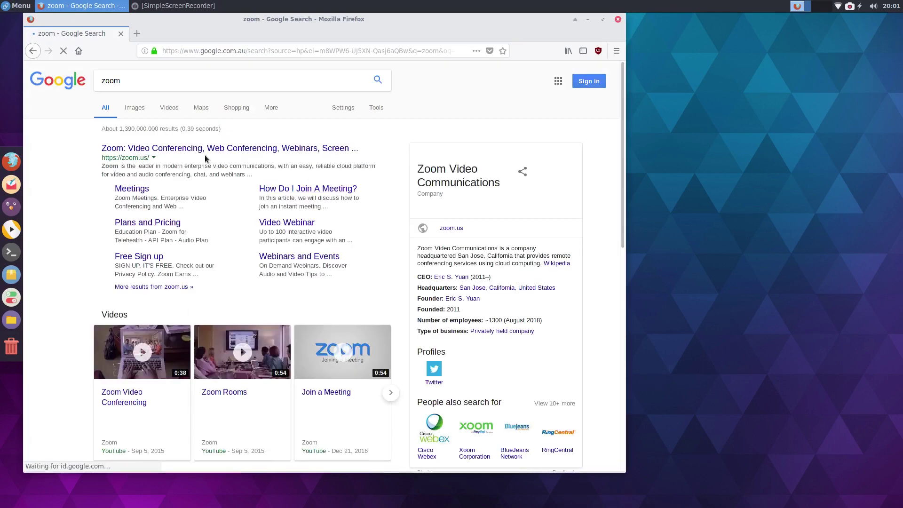
left_click(173, 148)
Step: Maximise the browser and go to Zoom's Download Center via the page footer's Meetings Client link
left_click_drag(416, 18, 378, 7)
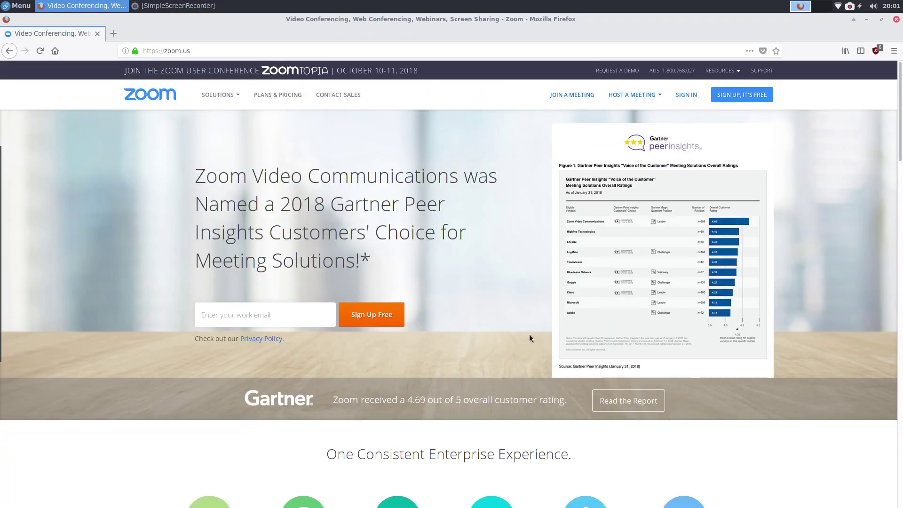
scroll(441, 308, "down", 8)
scroll(405, 316, "down", 15)
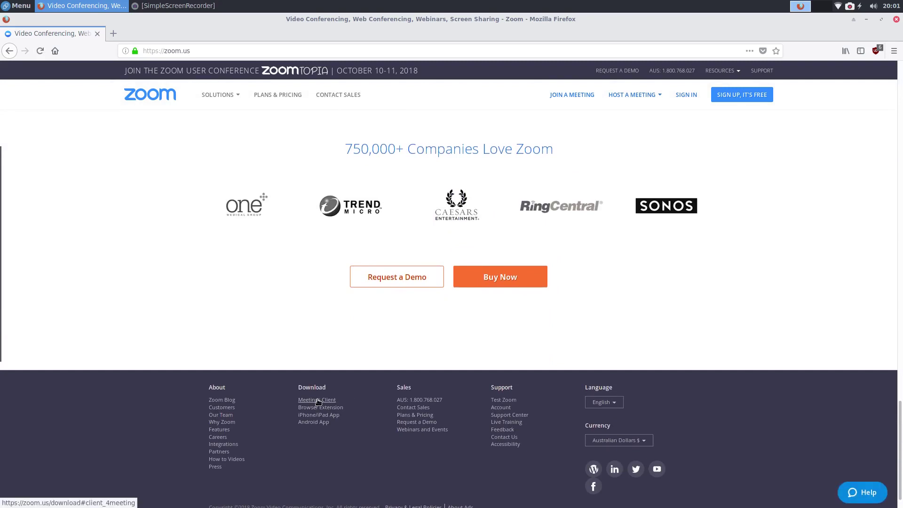
left_click(316, 389)
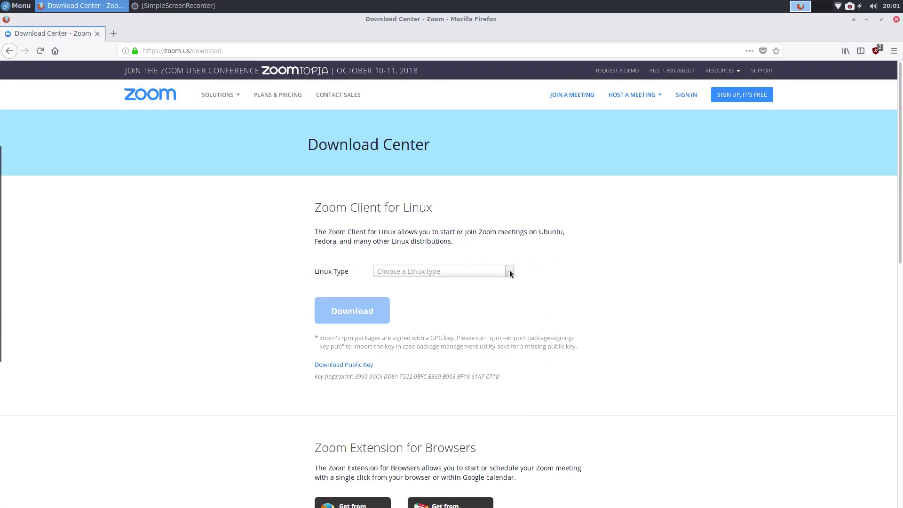
Step: Choose Fedora as the Linux type and start downloading the 64-bit rpm
left_click(510, 272)
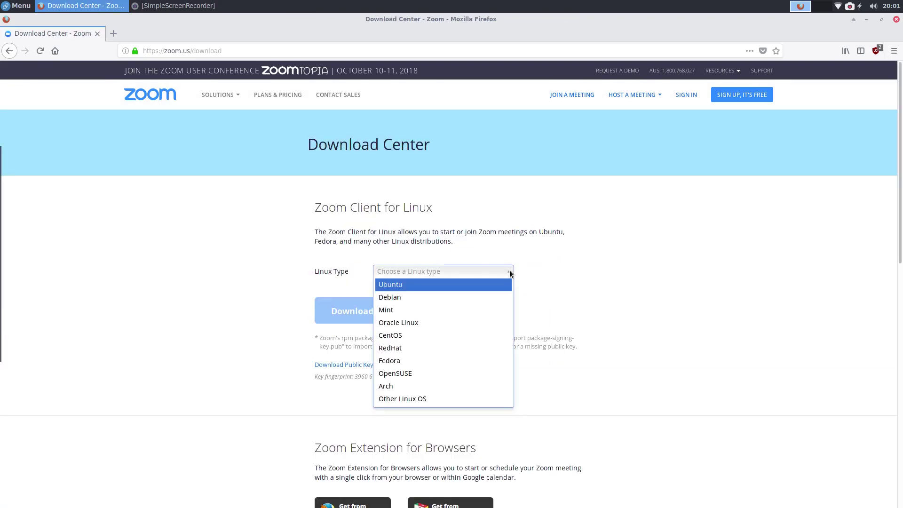
left_click(390, 361)
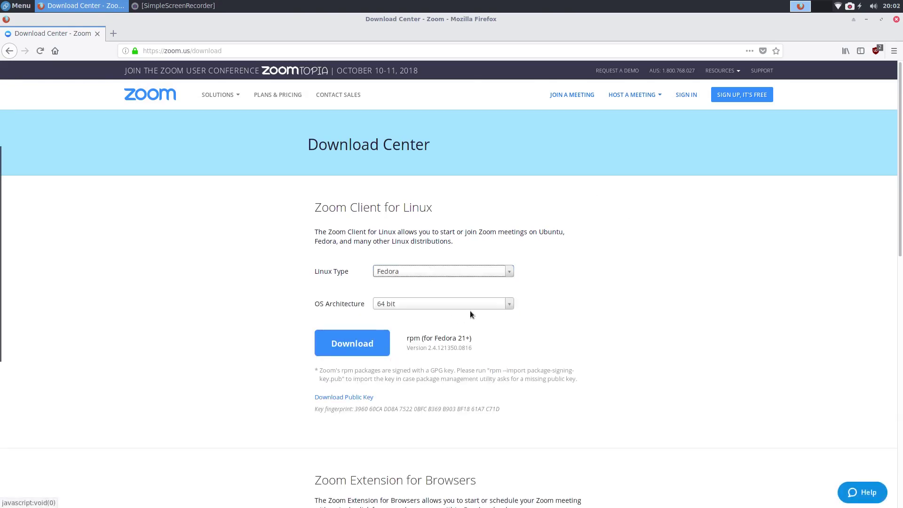
left_click(343, 346)
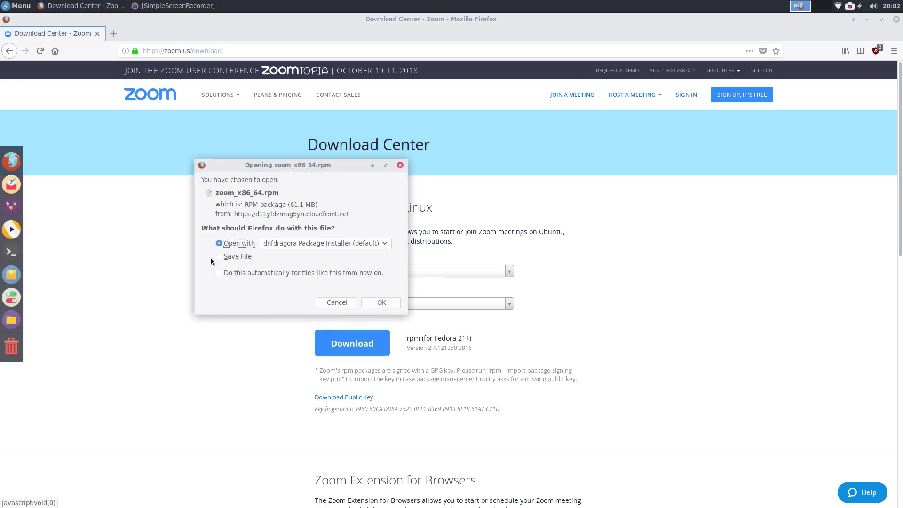
Step: Save zoom_x86_64.rpm into the Downloads folder, then open the file manager
left_click(219, 256)
left_click(380, 303)
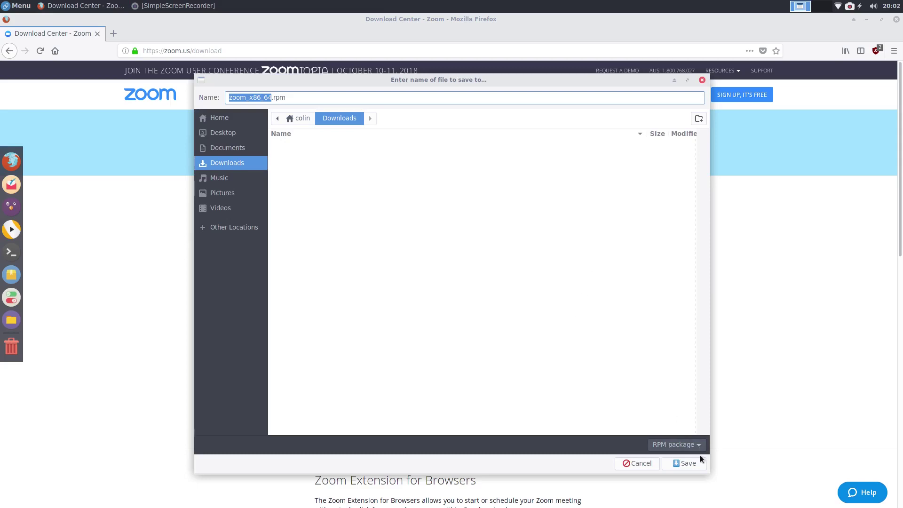
left_click(687, 463)
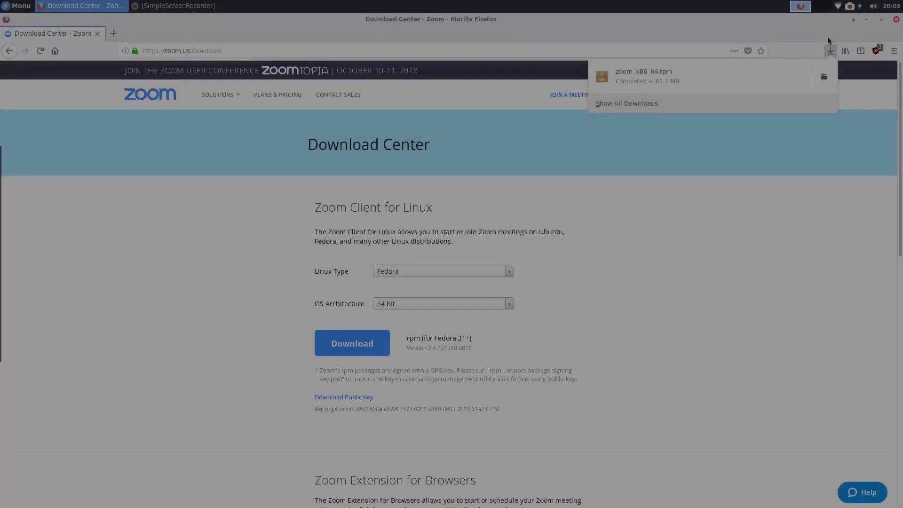
left_click(829, 46)
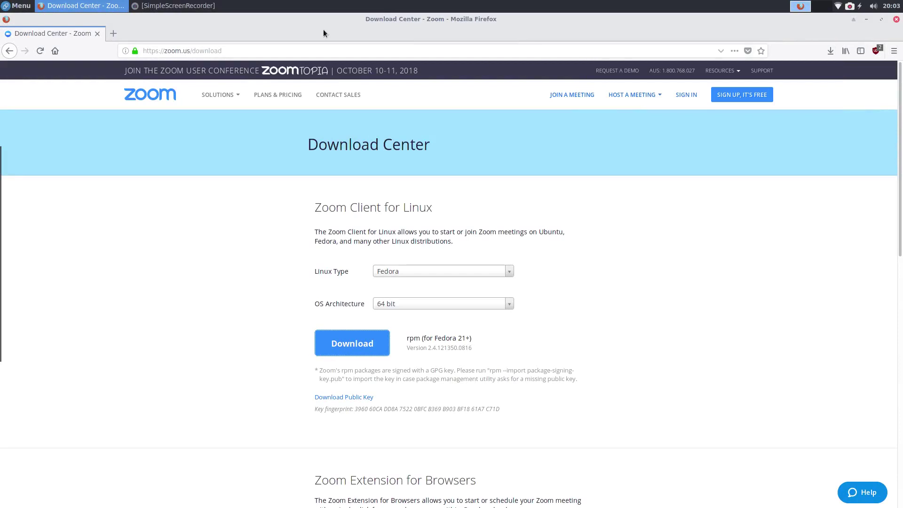
mouse_move(4, 231)
left_click(17, 322)
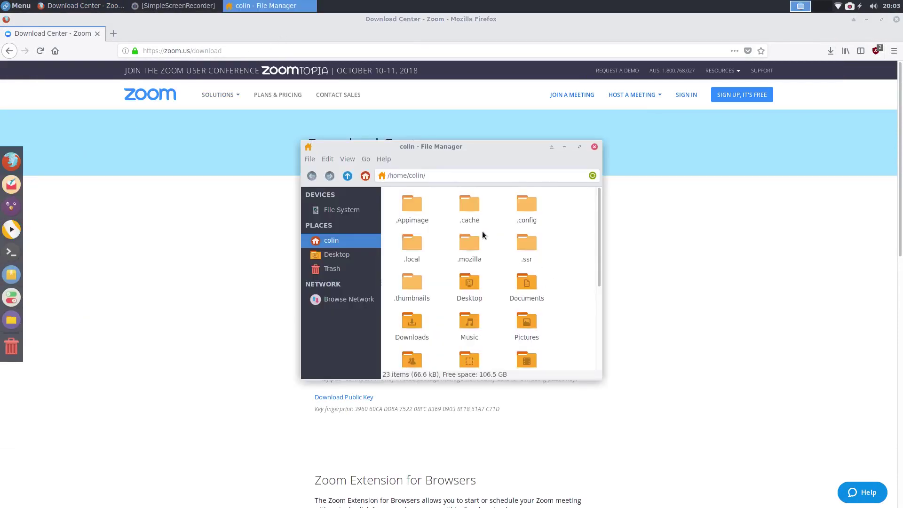
Step: Turn off Show Hidden Files, then open Downloads and select zoom_x86_64.rpm
scroll(480, 233, "down", 2)
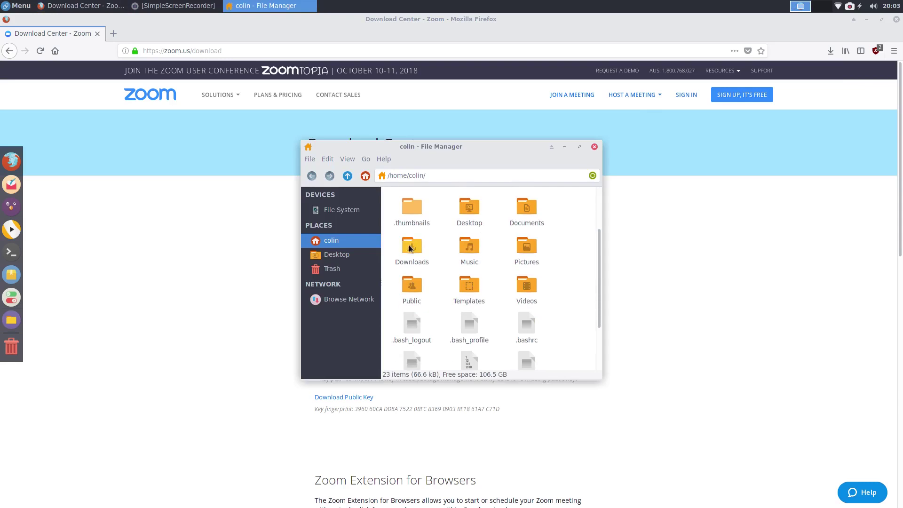
left_click(346, 160)
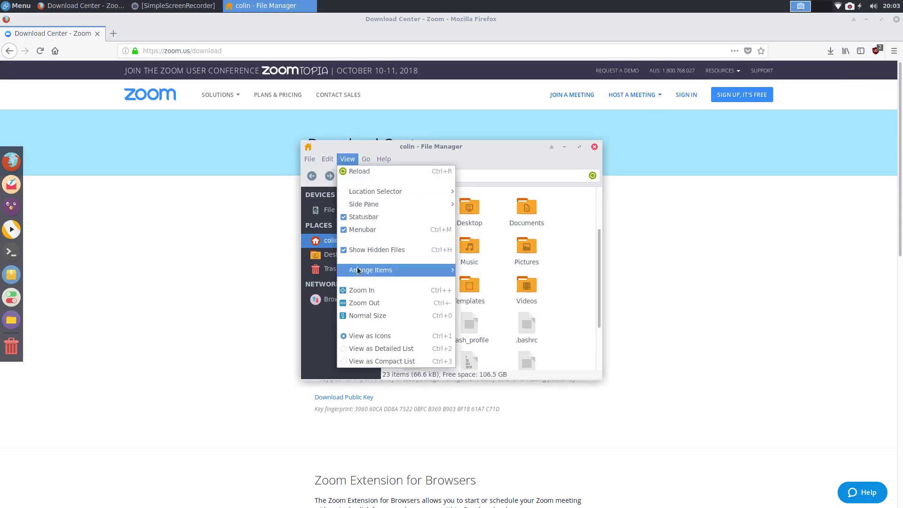
left_click(359, 249)
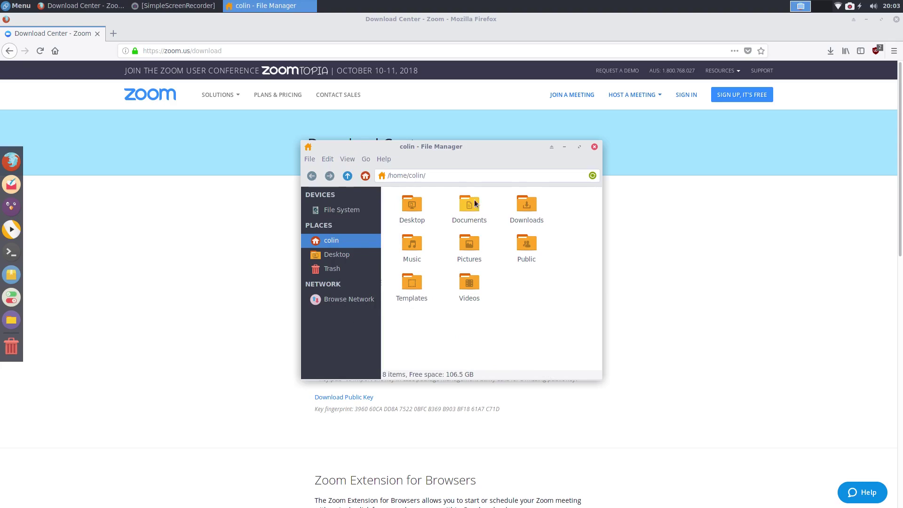
double_click(526, 203)
left_click(411, 203)
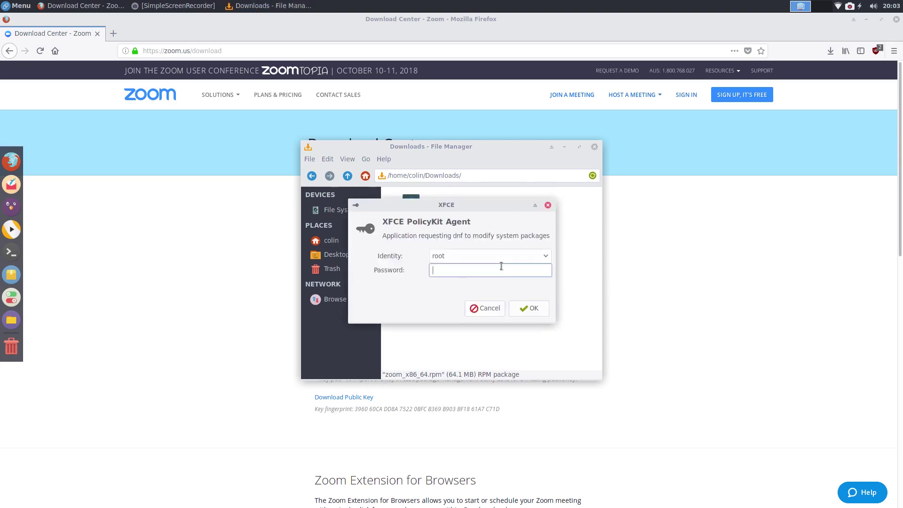
Step: Enter the administrator password and confirm installing zoom 2.4.121350.0816
type("********")
key("Return")
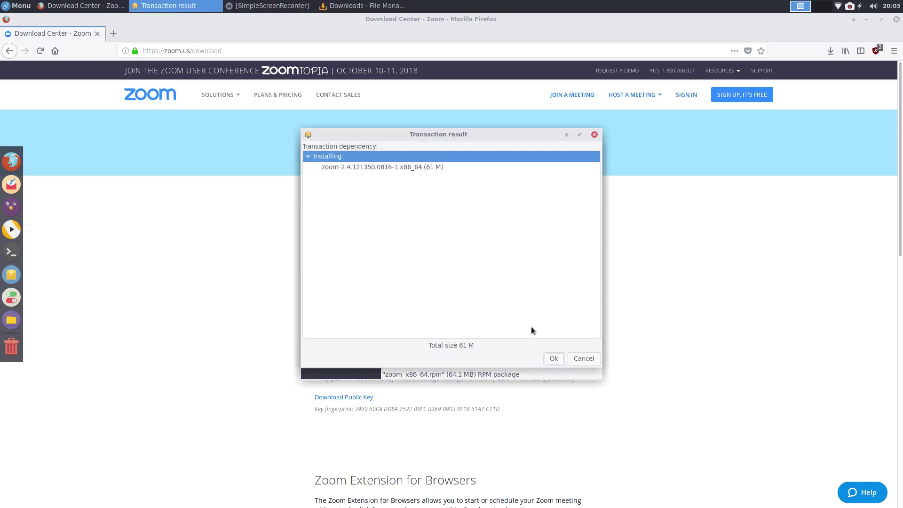
left_click(553, 359)
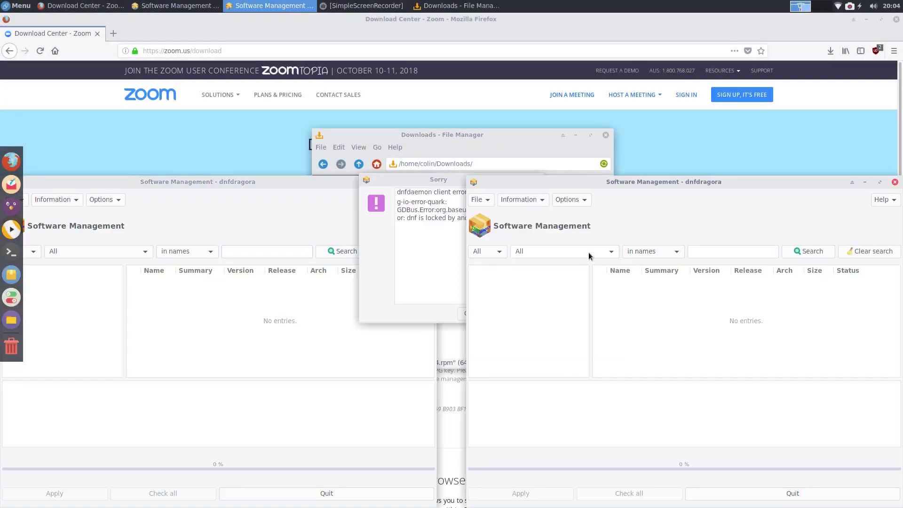
Step: Dismiss the 'dnf is locked' error, re-enter the administrator password, and close the BuildTransaction failure
left_click(385, 246)
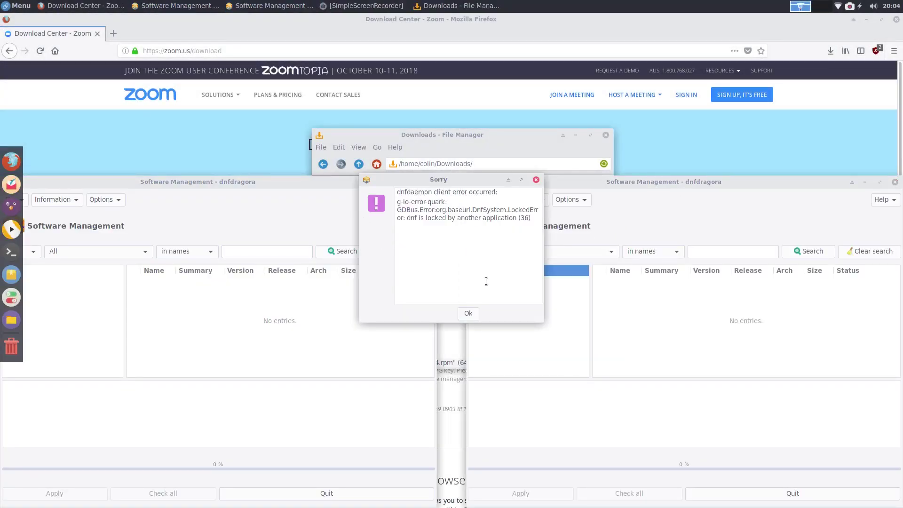
left_click(468, 313)
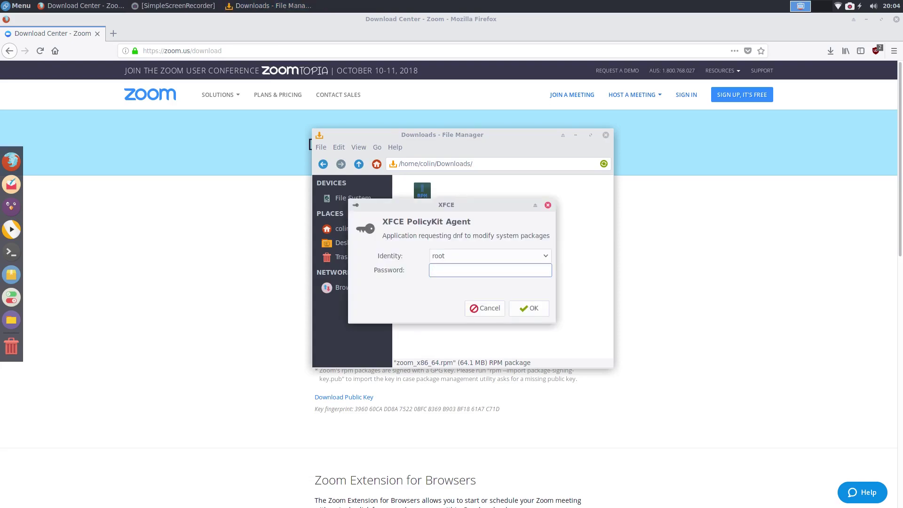
type("*******")
key("Return")
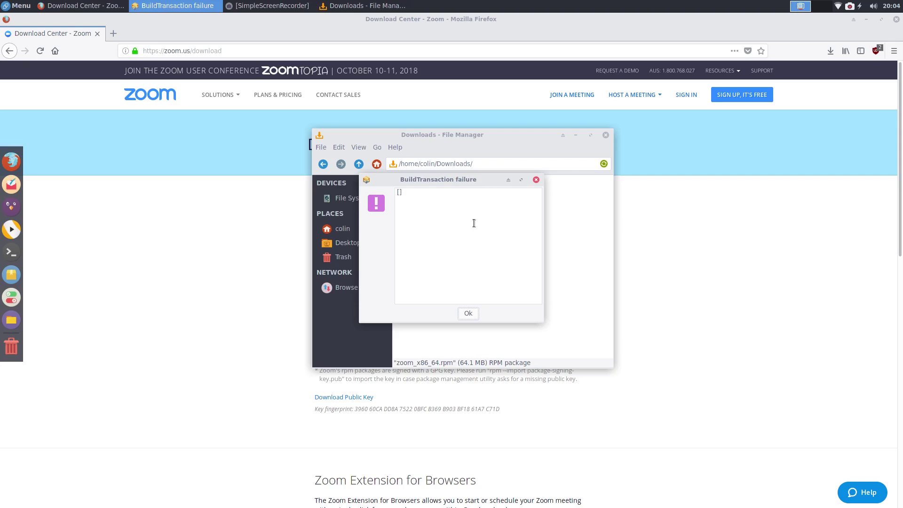
left_click(464, 311)
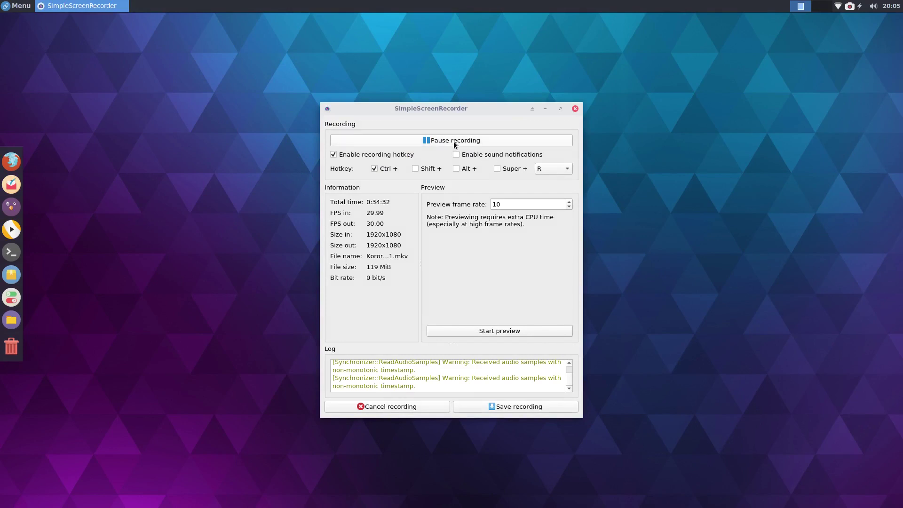
Step: Reopen zoom_x86_64.rpm from the Downloads folder in the file manager
left_click(453, 140)
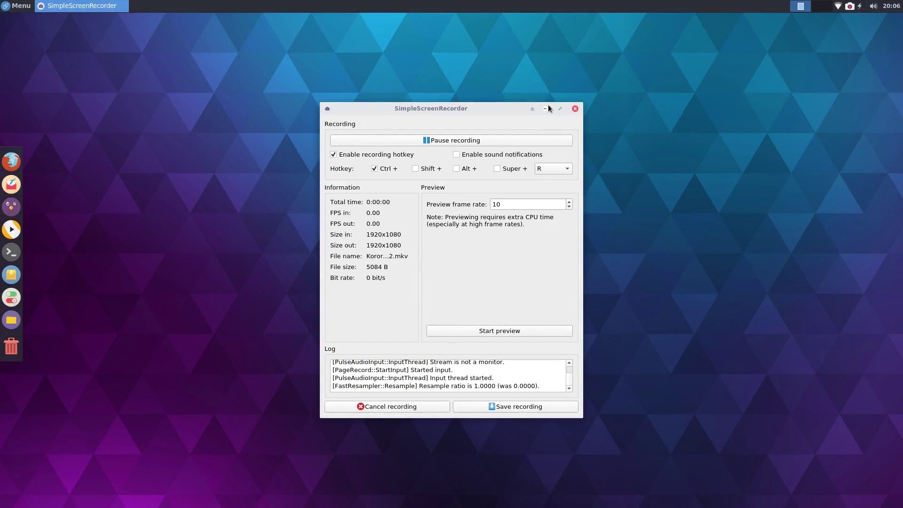
left_click(545, 108)
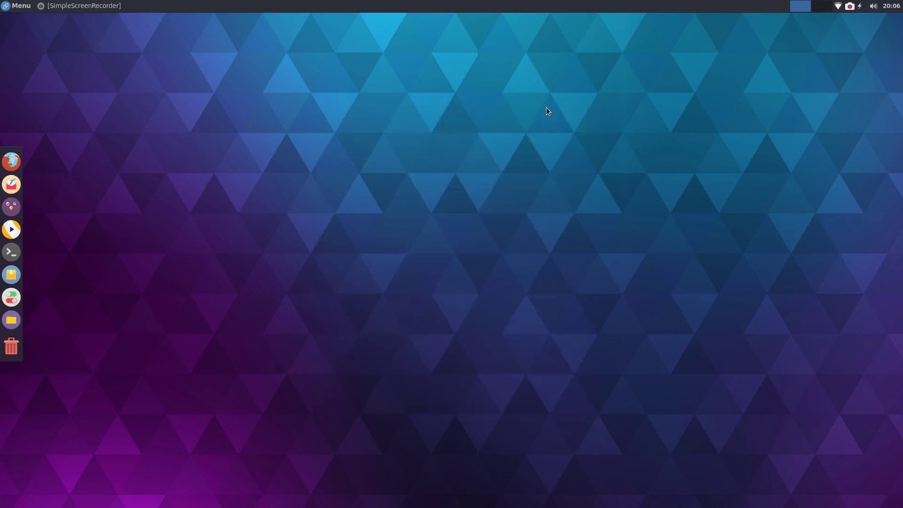
left_click(19, 323)
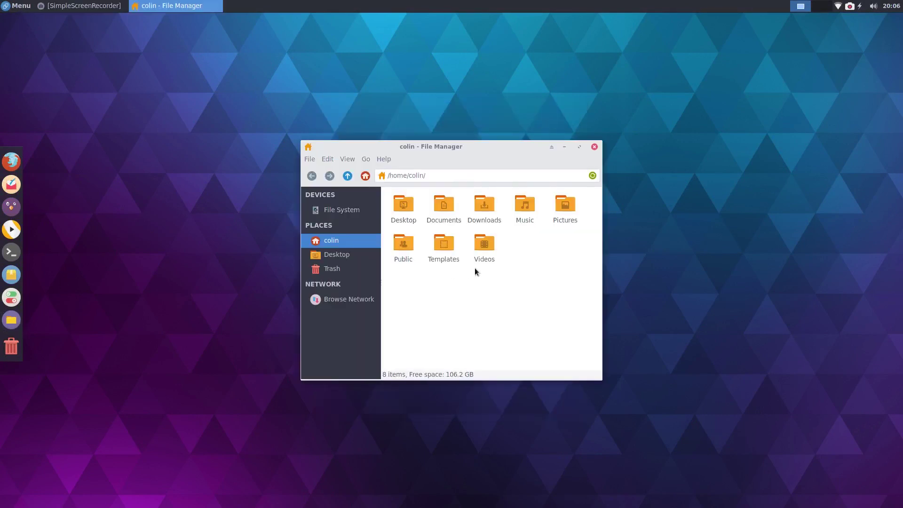
double_click(484, 206)
double_click(409, 207)
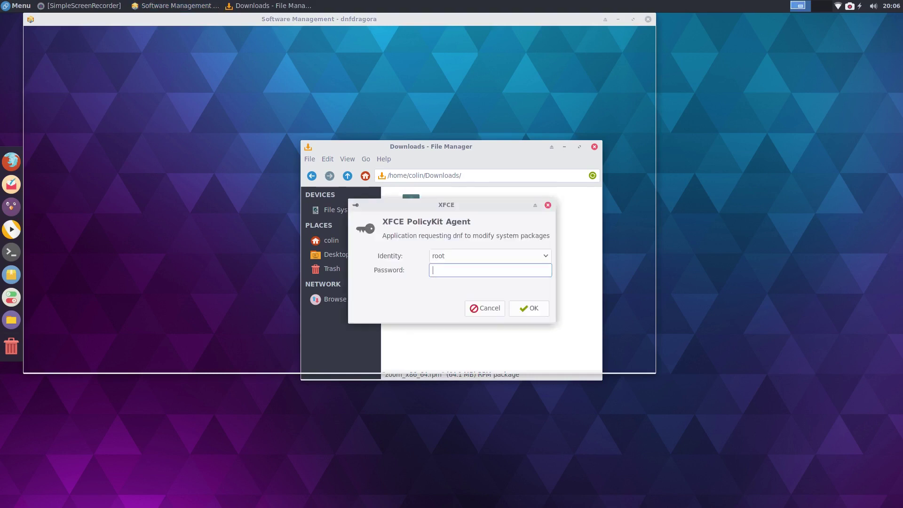
Step: Authorise with the administrator password and dismiss the repeated BuildTransaction failure
type("********")
key("Return")
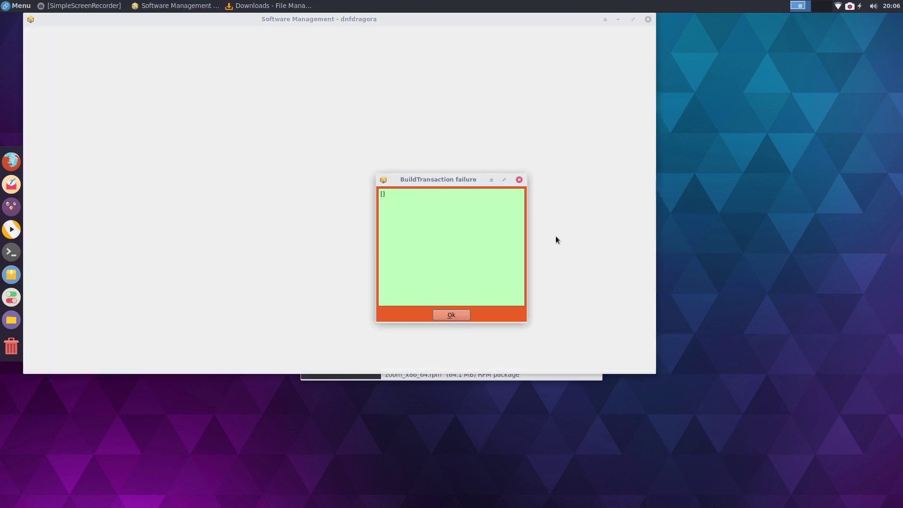
left_click(457, 317)
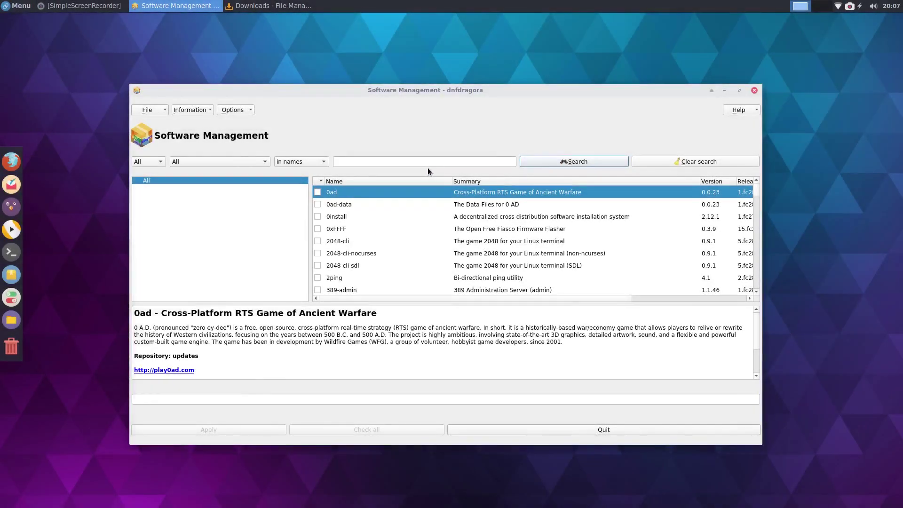
Step: Search for zoom, confirm zoom 2.4.121350.0816 shows as installed, then close dnfdragora
left_click(426, 166)
type("zoom")
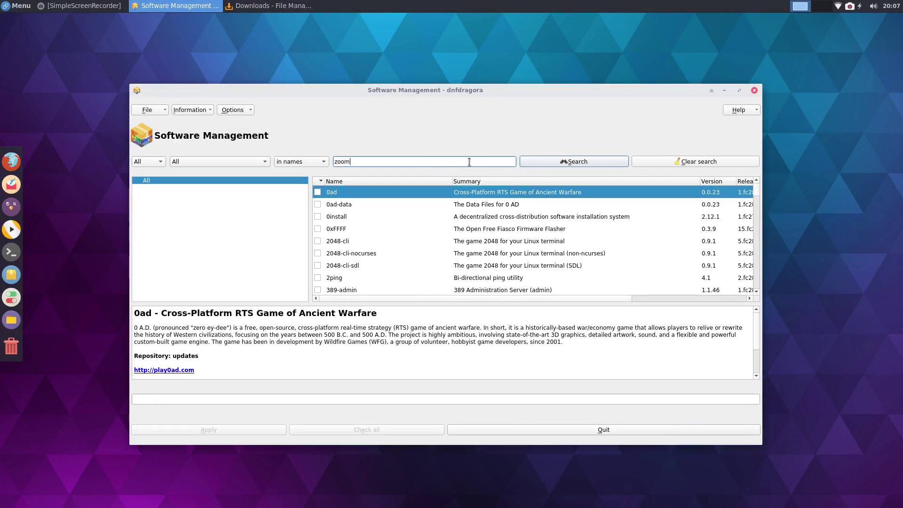
left_click(583, 162)
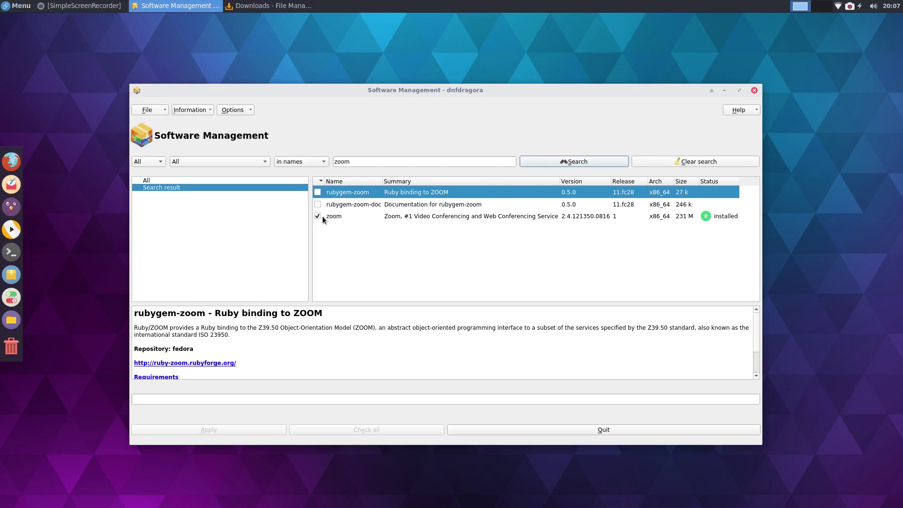
left_click(400, 219)
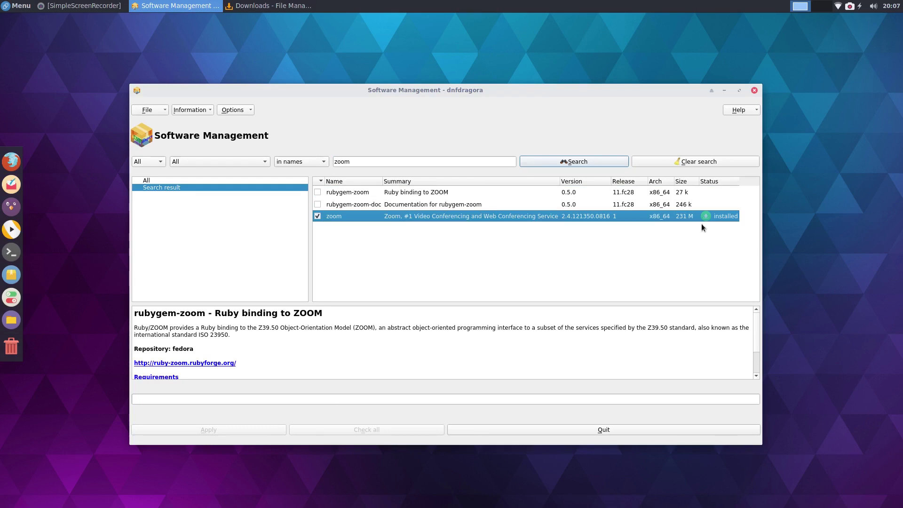
left_click(754, 90)
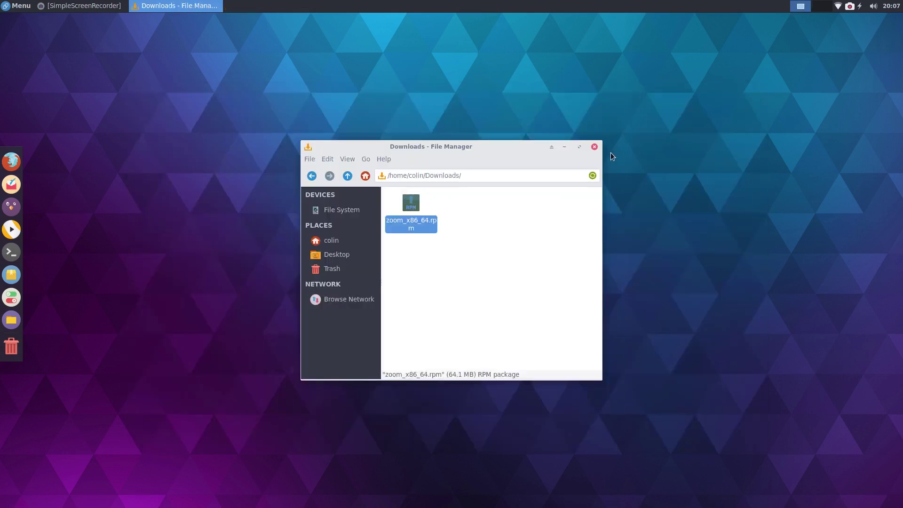
Step: Close the file manager, launch Zoom 2.4.121350.0816 from the application launcher, then close it
left_click(592, 147)
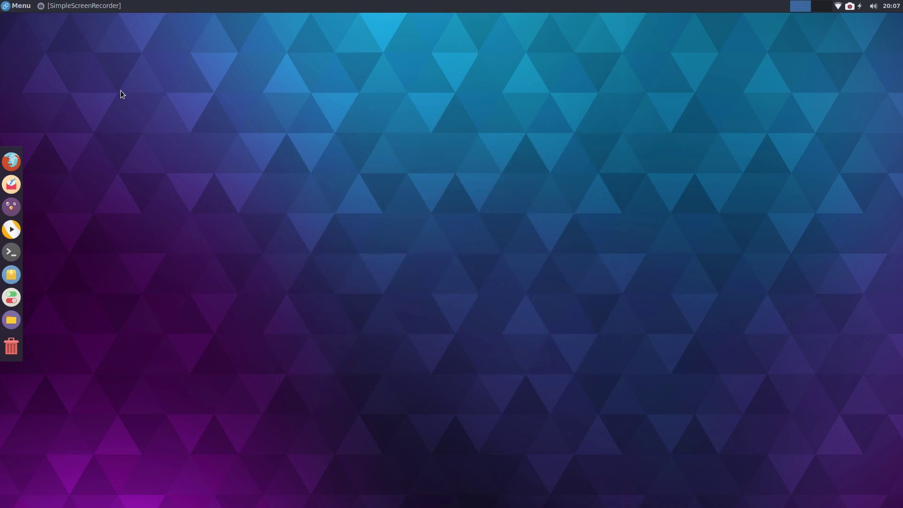
key("super")
type("zoom")
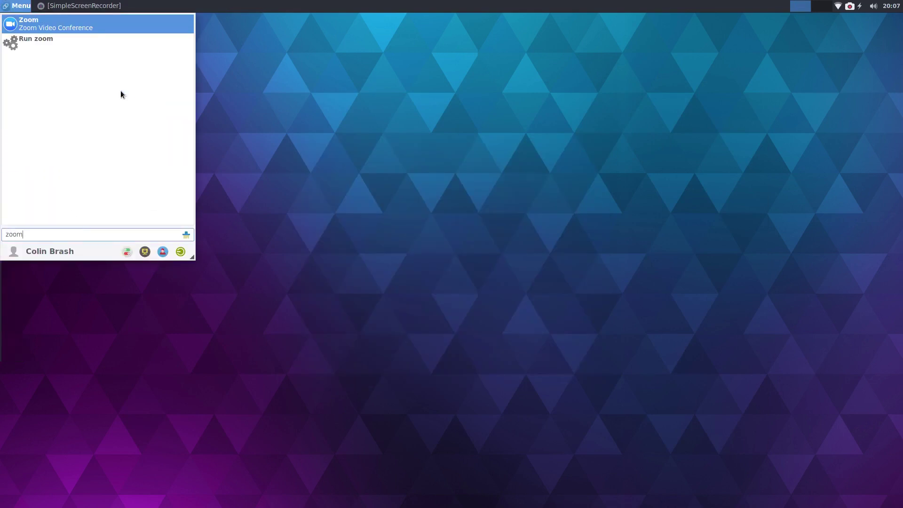
key("Return")
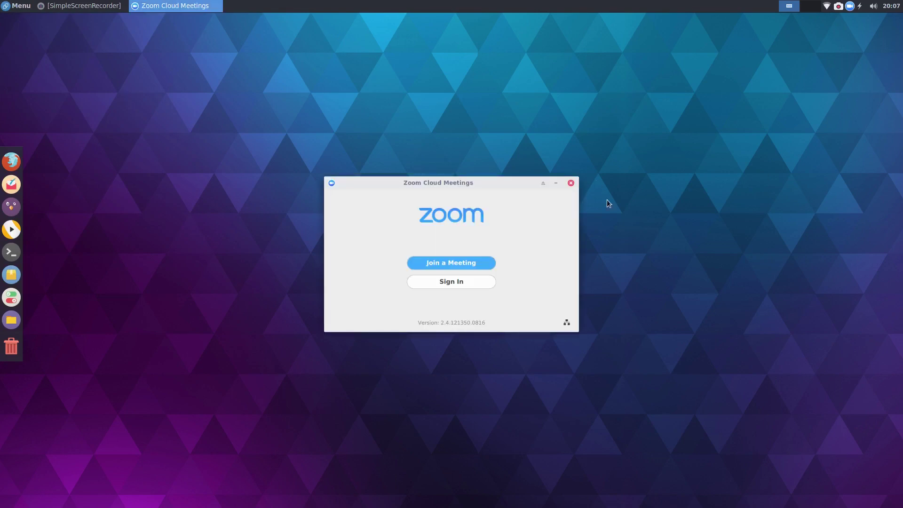
left_click(570, 183)
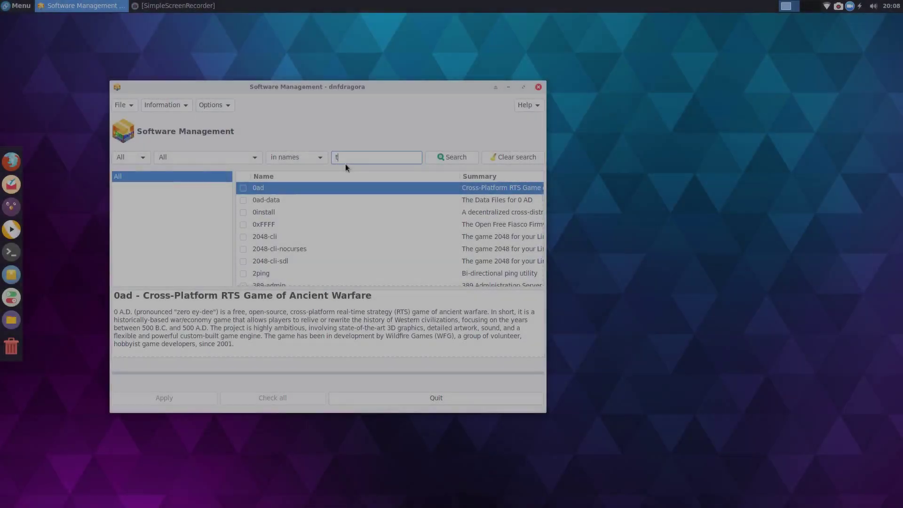
Step: Search the packages for 'telegram' and select telegram-desktop in the results
type("elegram")
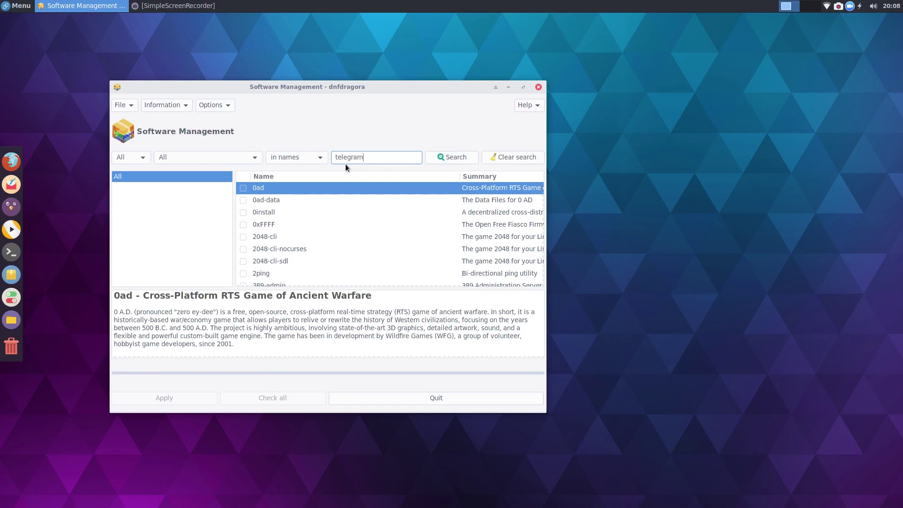
left_click(445, 159)
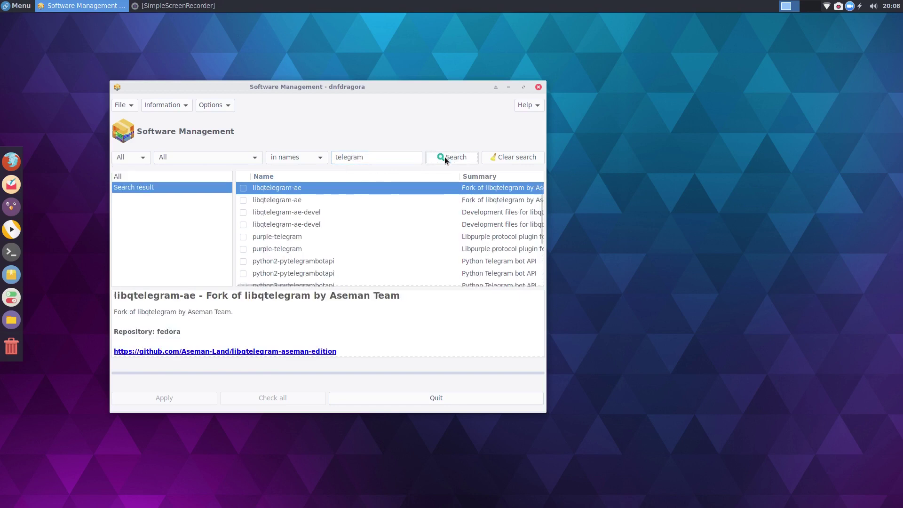
scroll(304, 233, "down", 2)
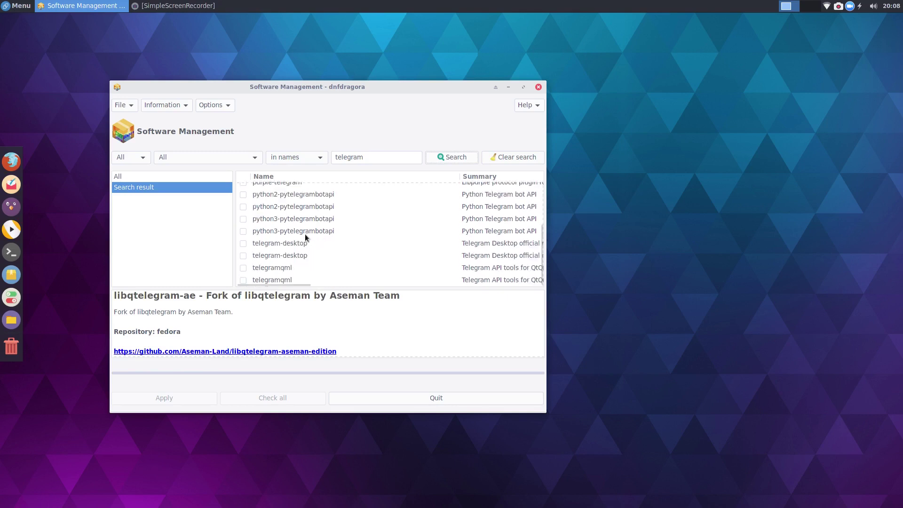
left_click(281, 243)
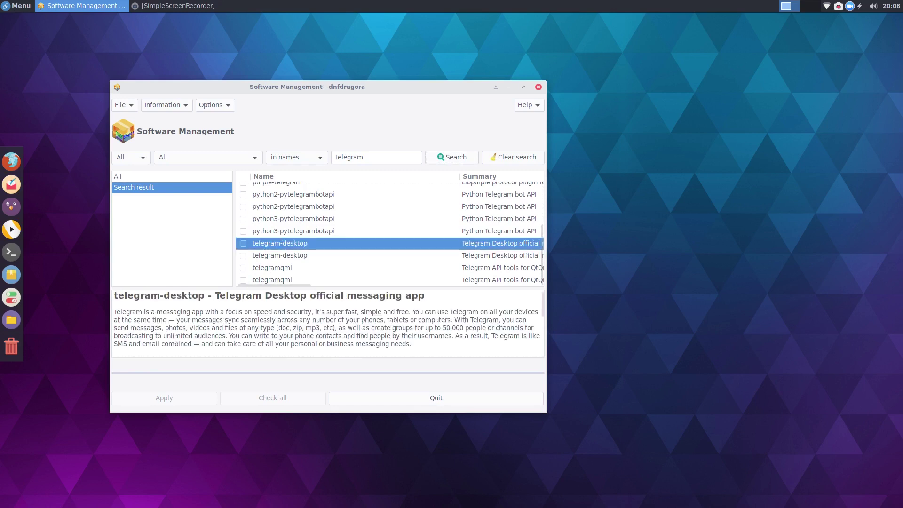
Step: Read through the telegram-desktop description and maximize the Software Management window
scroll(367, 337, "down", 3)
scroll(368, 338, "down", 2)
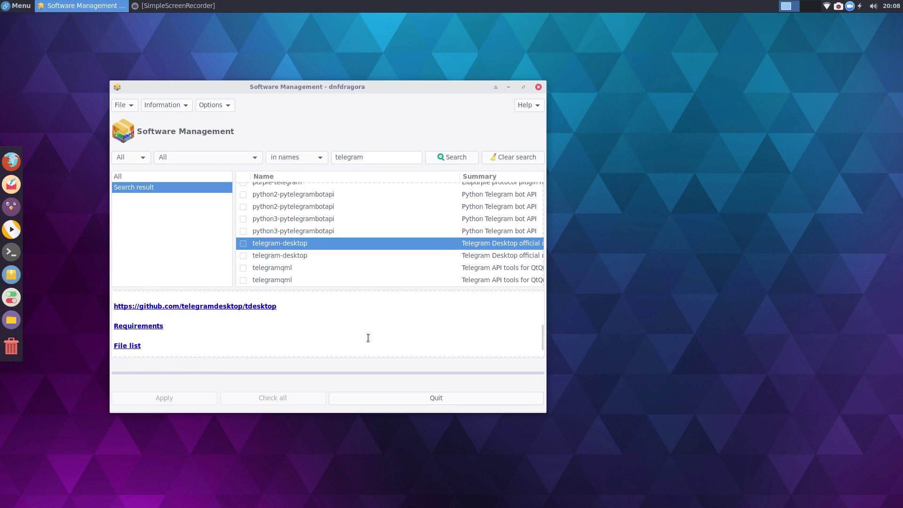
scroll(368, 339, "up", 5)
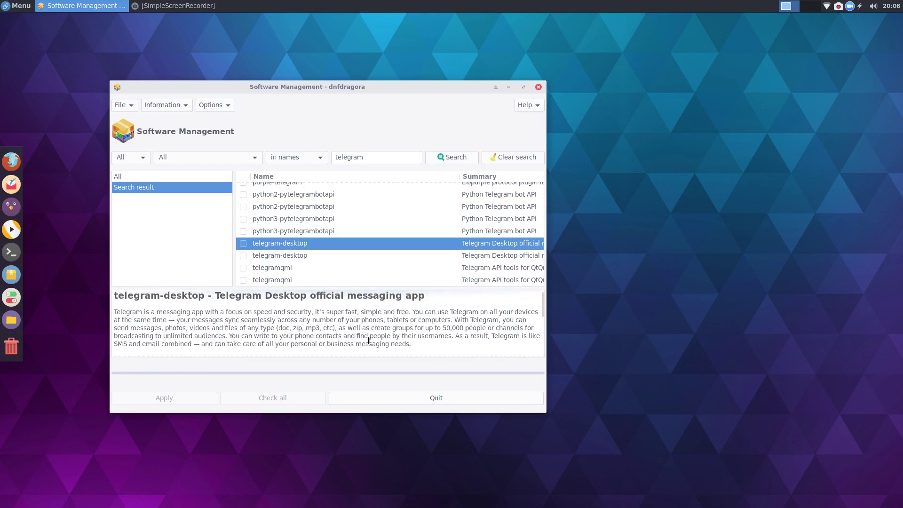
left_click_drag(356, 91, 389, 5)
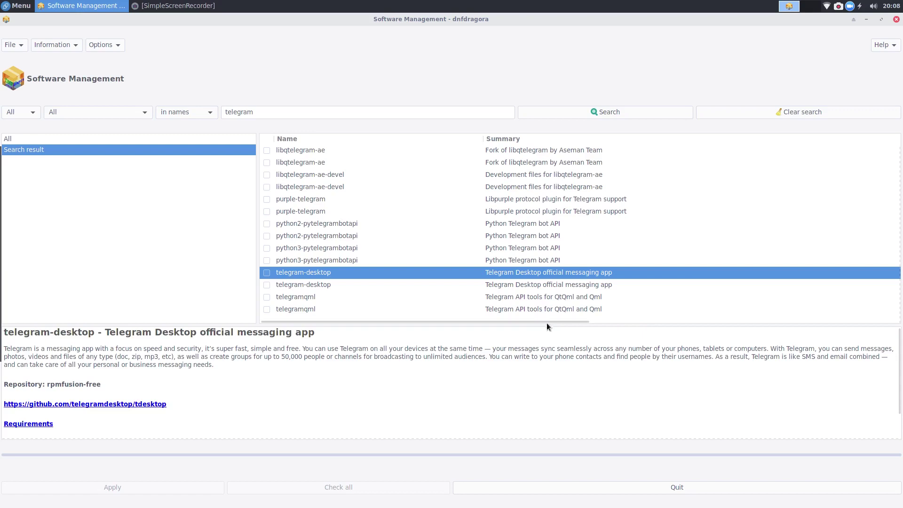
Step: Scroll the package list sideways to view more columns, then close Software Management
left_click_drag(535, 320, 437, 325)
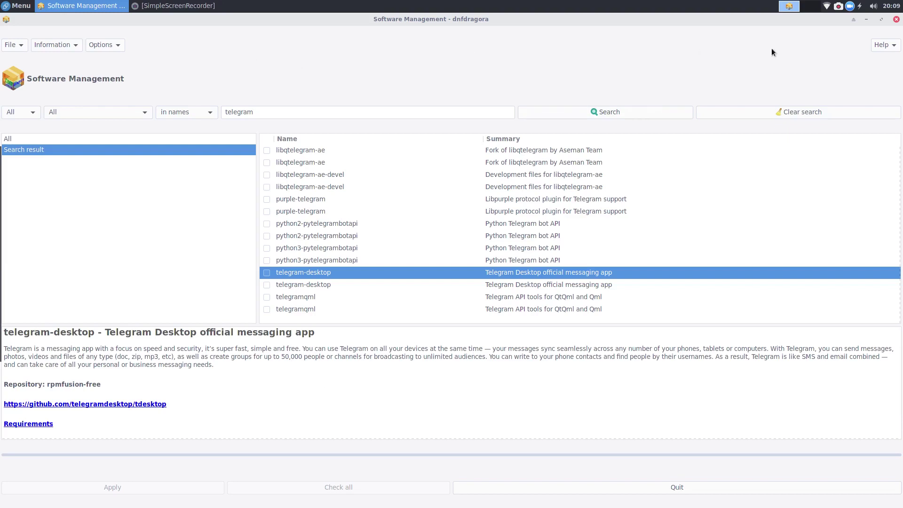
left_click(896, 20)
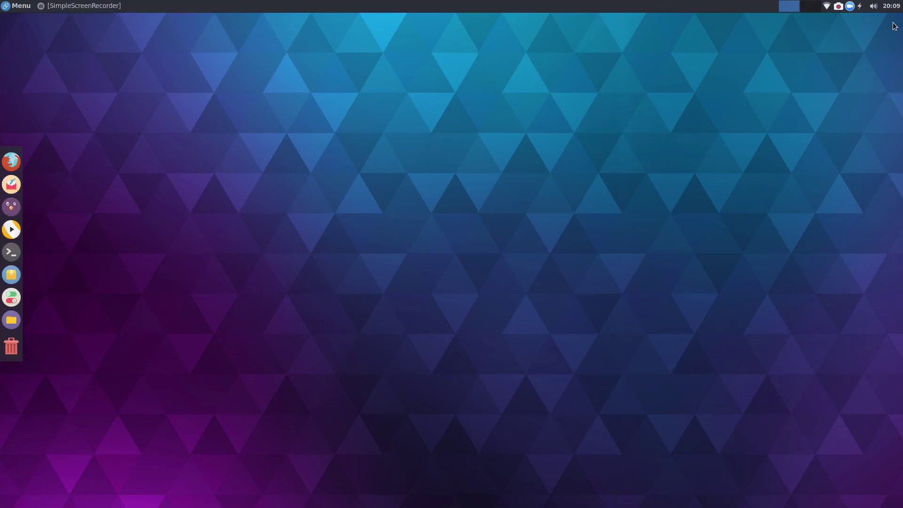